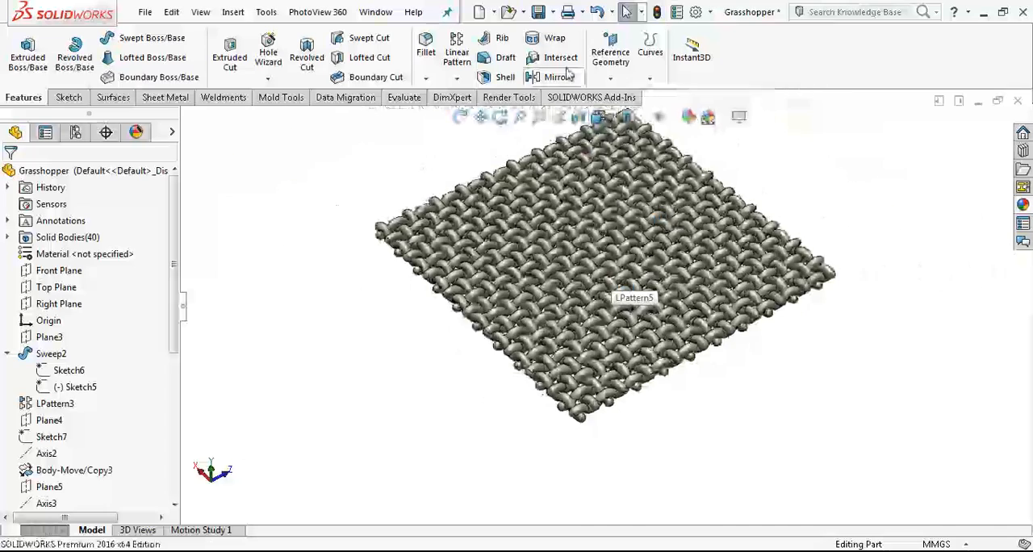
# Step: Create a new part document and start a sketch on the Front Plane
pyautogui.click(480, 12)
pyautogui.doubleClick(322, 184)
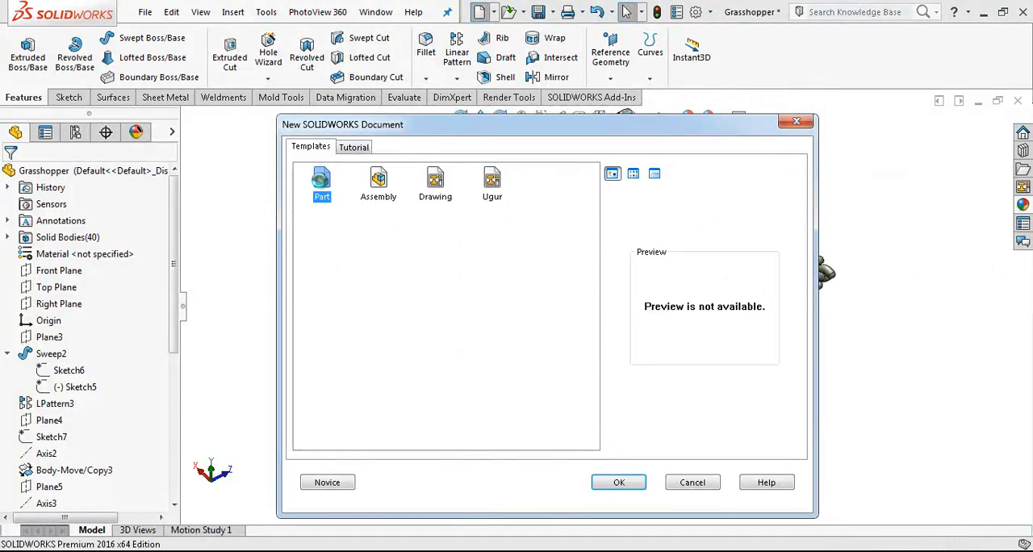
pyautogui.click(40, 255)
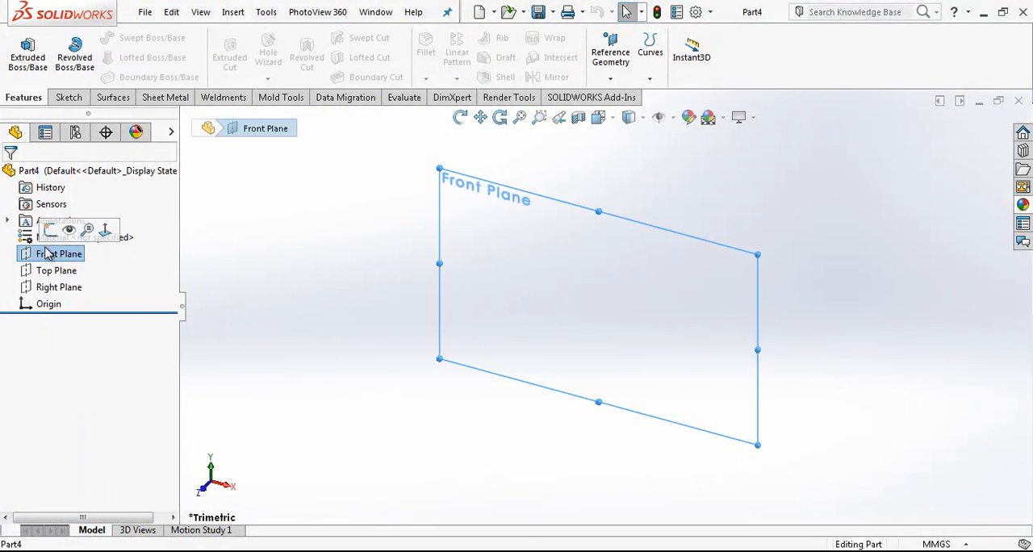
pyautogui.click(48, 231)
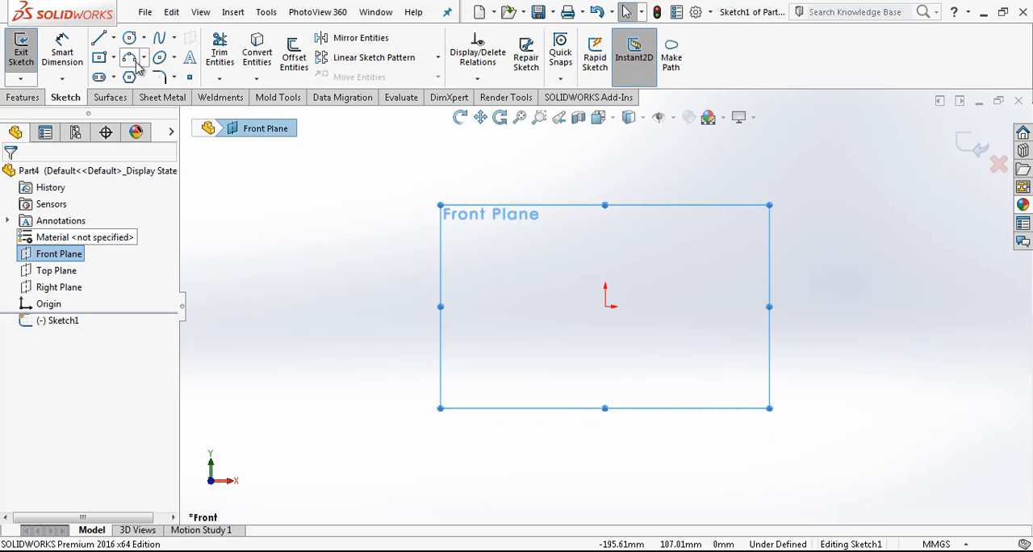
# Step: Draw a horizontal line about 172 mm long from the origin and convert it to construction geometry
pyautogui.click(99, 39)
pyautogui.moveTo(607, 307); pyautogui.dragTo(923, 306)
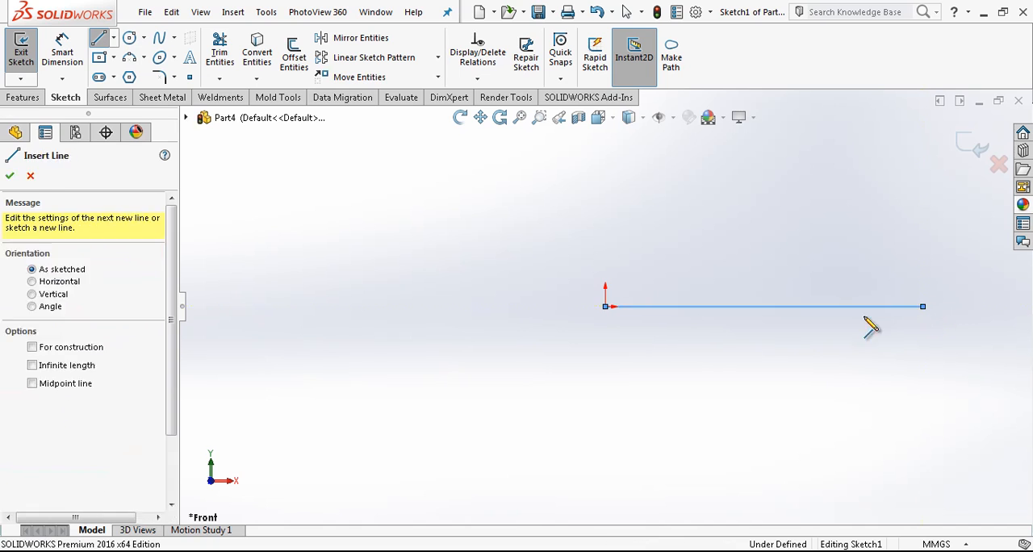
pyautogui.press('Escape')
pyautogui.click(858, 307)
pyautogui.click(908, 263)
pyautogui.scroll(-2, 896, 264)
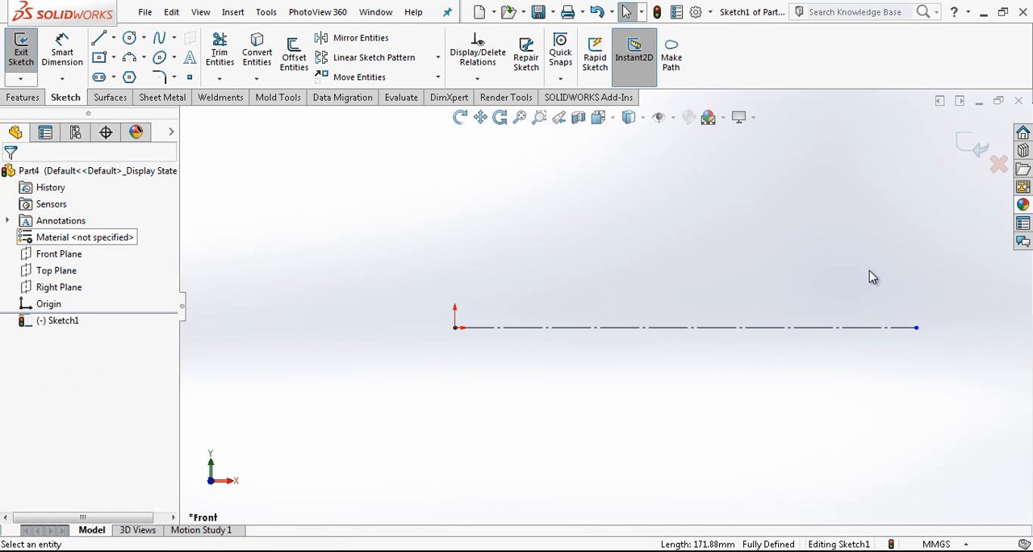
pyautogui.scroll(-2, 737, 310)
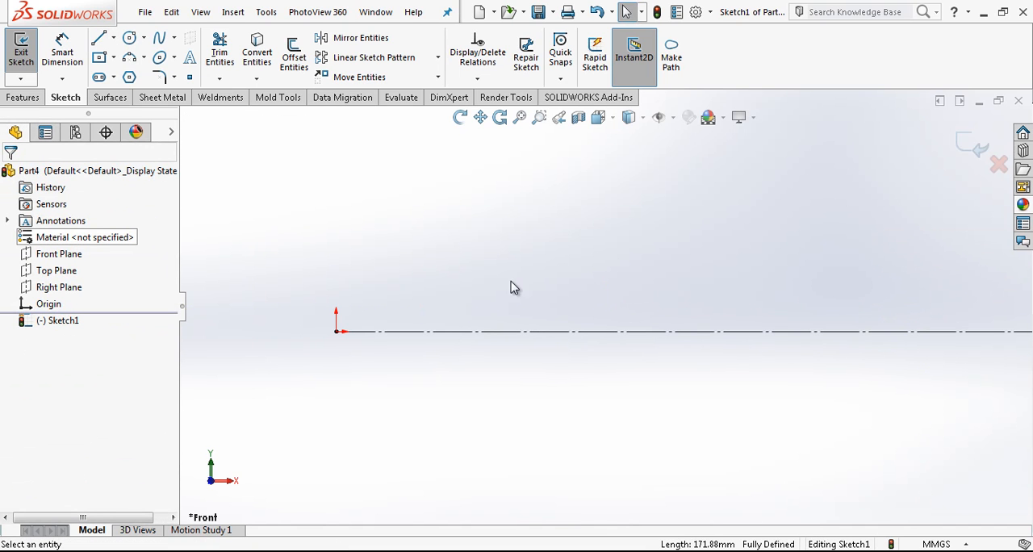
# Step: Draw a three-point arc above the centerline from the origin to a point on the centerline, with a radius of about 21.5 mm
pyautogui.click(131, 59)
pyautogui.click(337, 331)
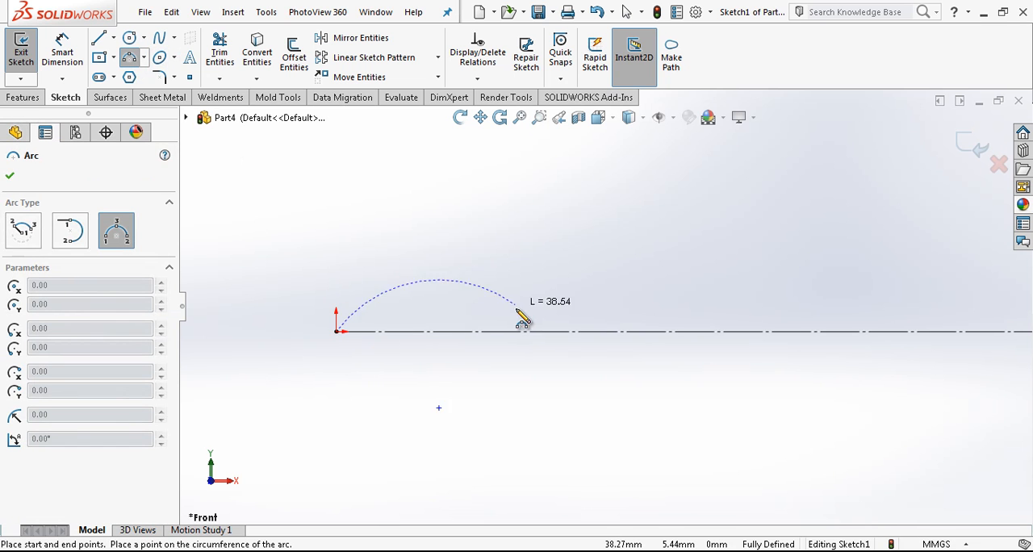
pyautogui.click(518, 331)
pyautogui.click(472, 289)
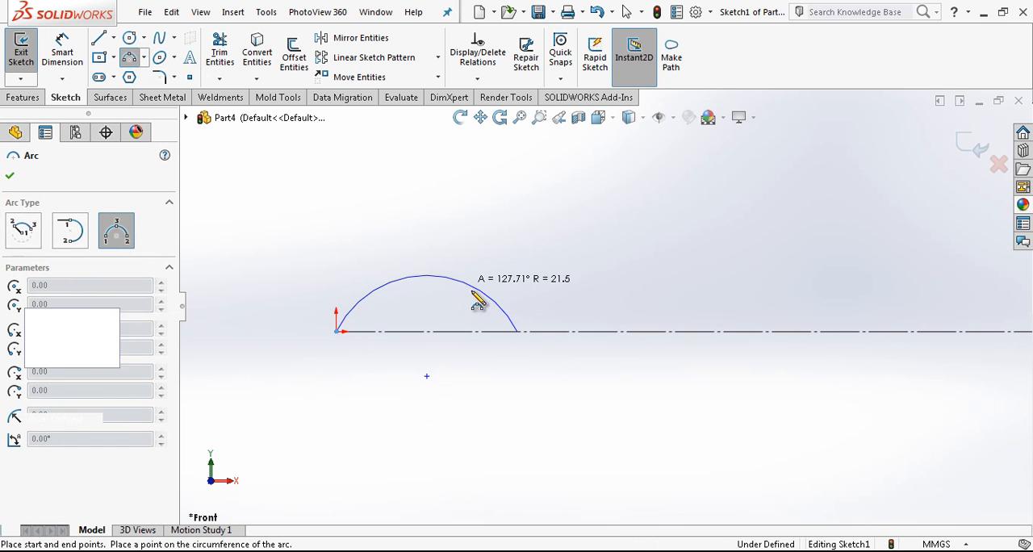
# Step: Draw a second three-point arc below the centerline from the first arc's end and attach its free end to the centerline
pyautogui.click(711, 424)
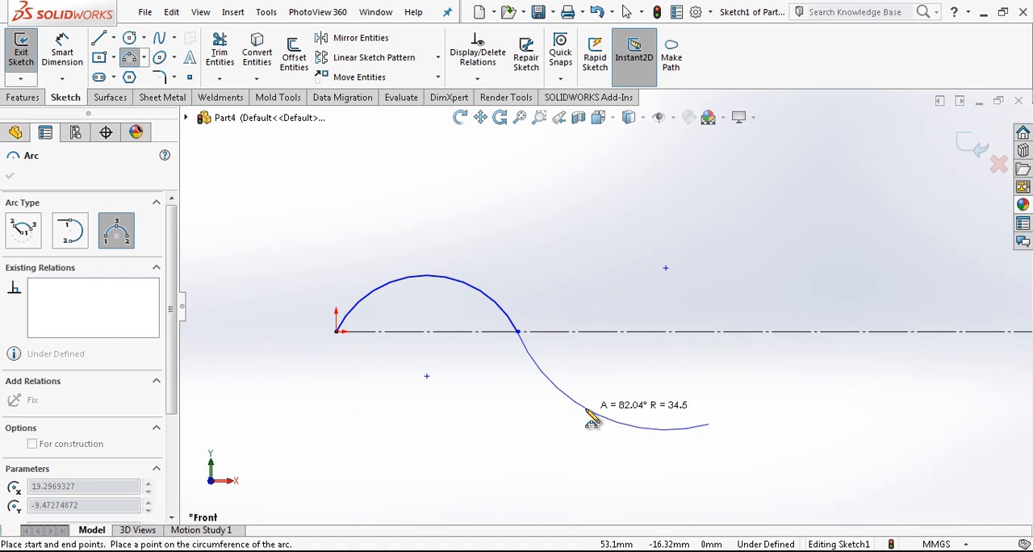
pyautogui.click(604, 420)
pyautogui.press('Escape')
pyautogui.moveTo(708, 424); pyautogui.dragTo(708, 331)
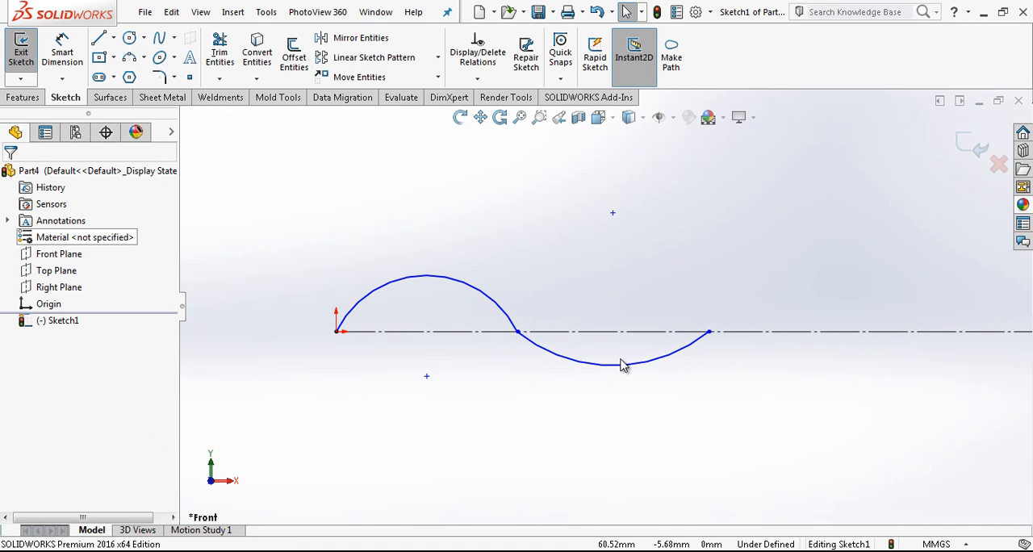
# Step: Reshape the lower arc to a radius of about 21.9 mm and make the two arcs tangent to each other
pyautogui.moveTo(624, 373); pyautogui.dragTo(556, 382)
pyautogui.click(556, 383)
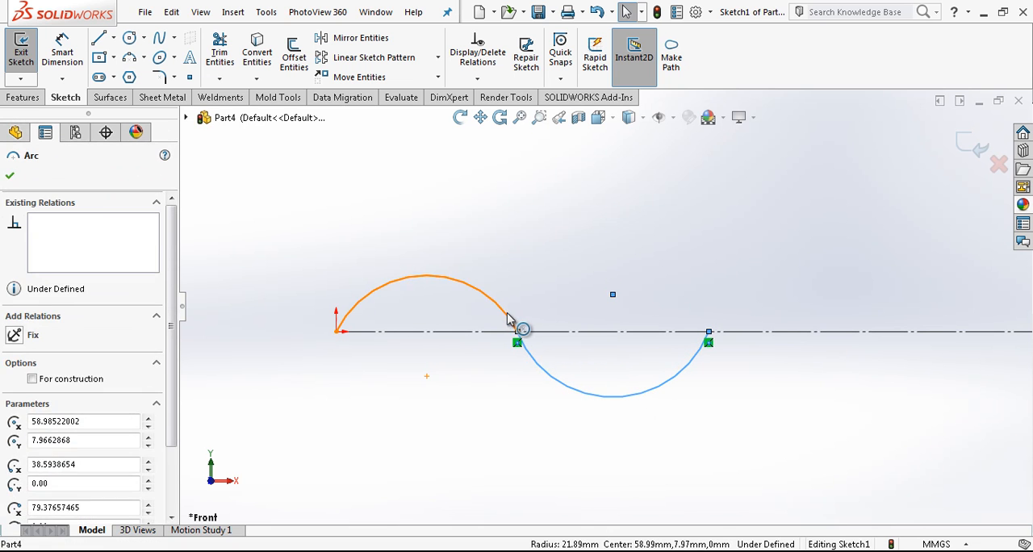
pyautogui.keyDown('ctrl'); pyautogui.click(515, 324); pyautogui.keyUp('ctrl')
pyautogui.click(36, 443)
pyautogui.click(226, 314)
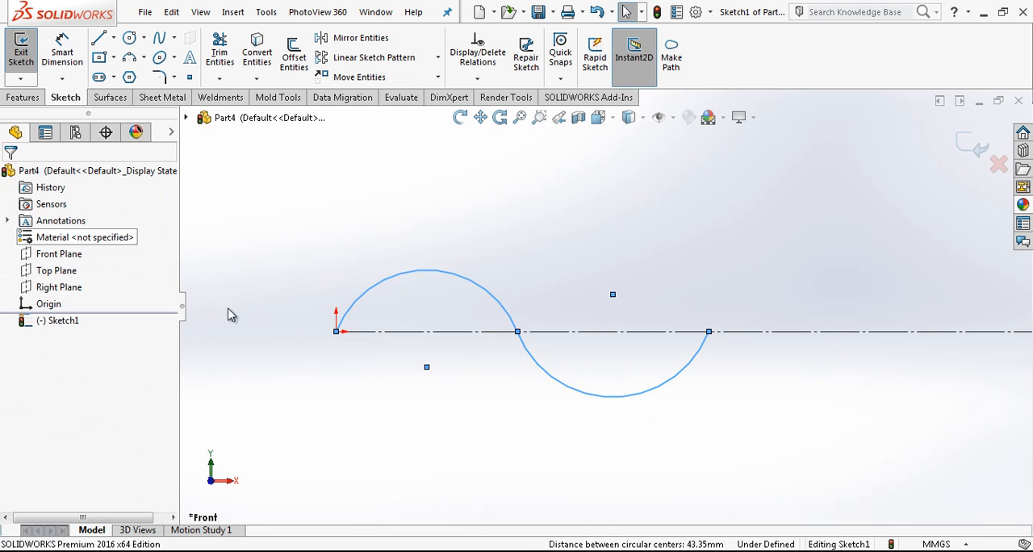
# Step: Draw a small circle inside each arc, moving the lower circle's center level with the upper arc's center
pyautogui.click(130, 40)
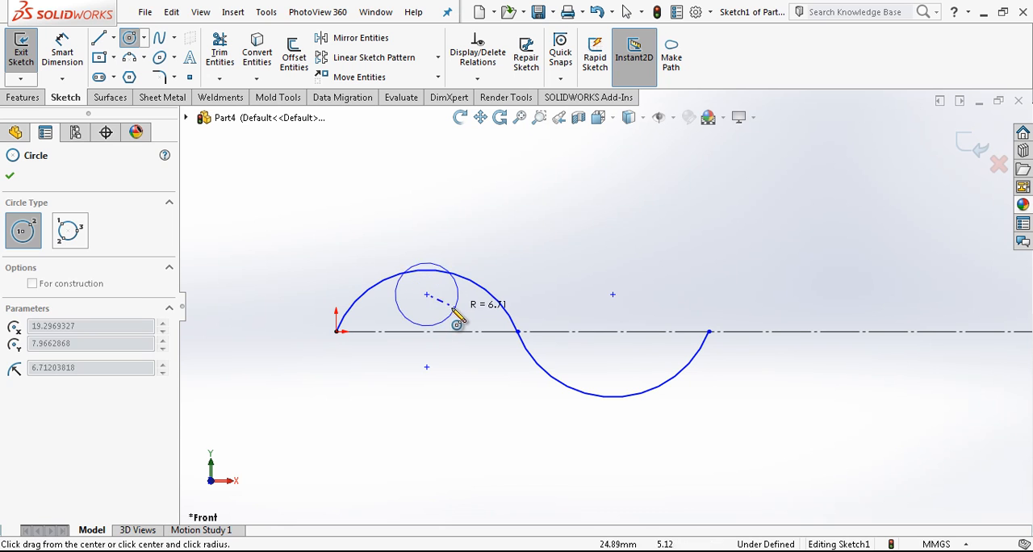
pyautogui.click(451, 313)
pyautogui.click(607, 376)
pyautogui.click(632, 368)
pyautogui.press('Escape')
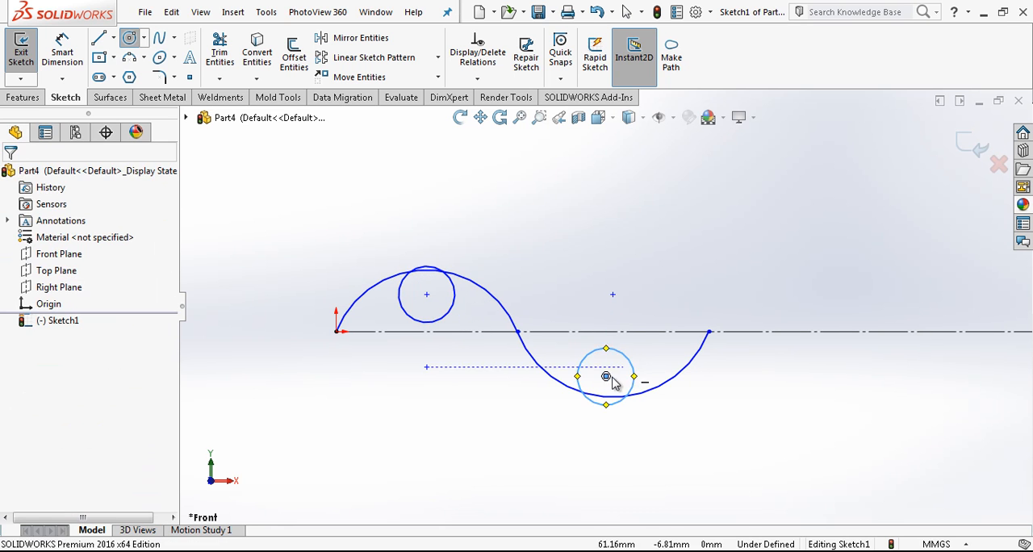
pyautogui.moveTo(606, 376); pyautogui.dragTo(618, 367)
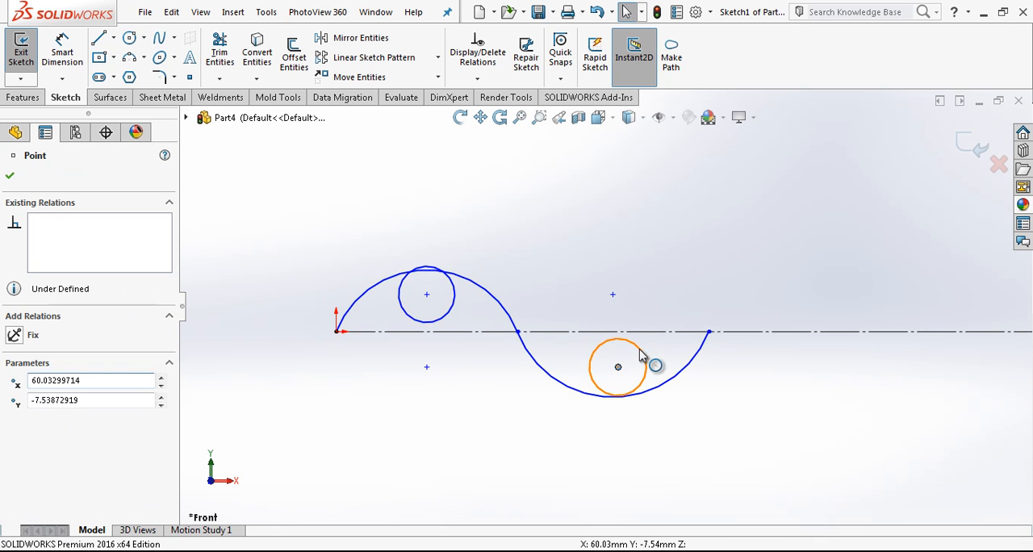
# Step: Make the two small circles equal in radius and convert both to construction geometry
pyautogui.click(646, 362)
pyautogui.keyDown('ctrl'); pyautogui.click(455, 308); pyautogui.keyUp('ctrl')
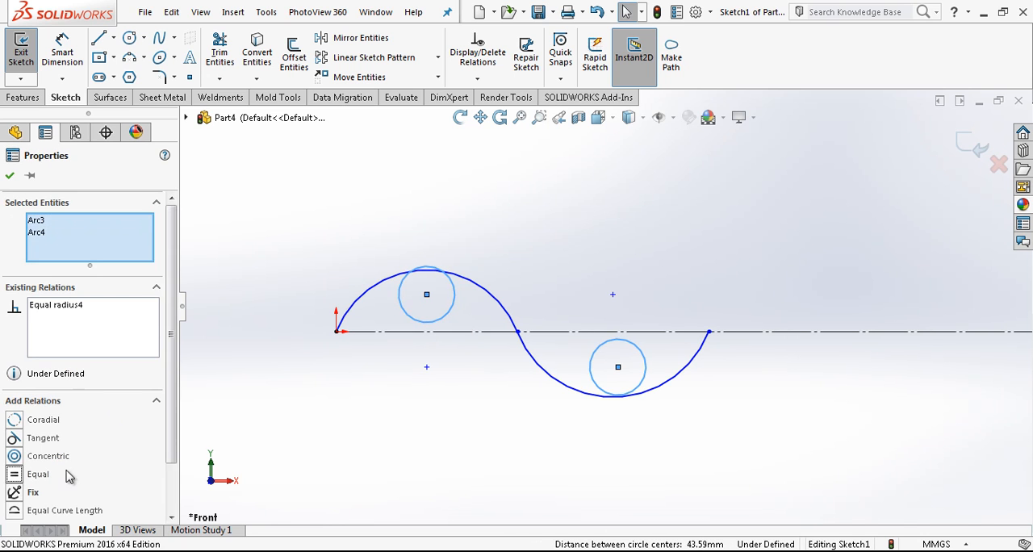
pyautogui.moveTo(170, 446); pyautogui.dragTo(168, 473)
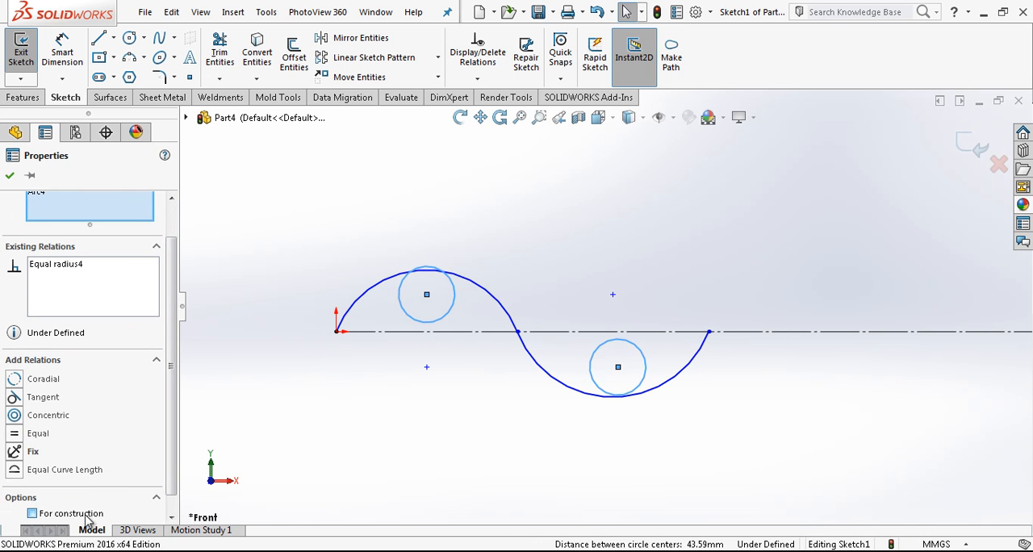
pyautogui.press('Escape')
# Step: Align each circle's center vertically with the center of the arc around it
pyautogui.click(427, 295)
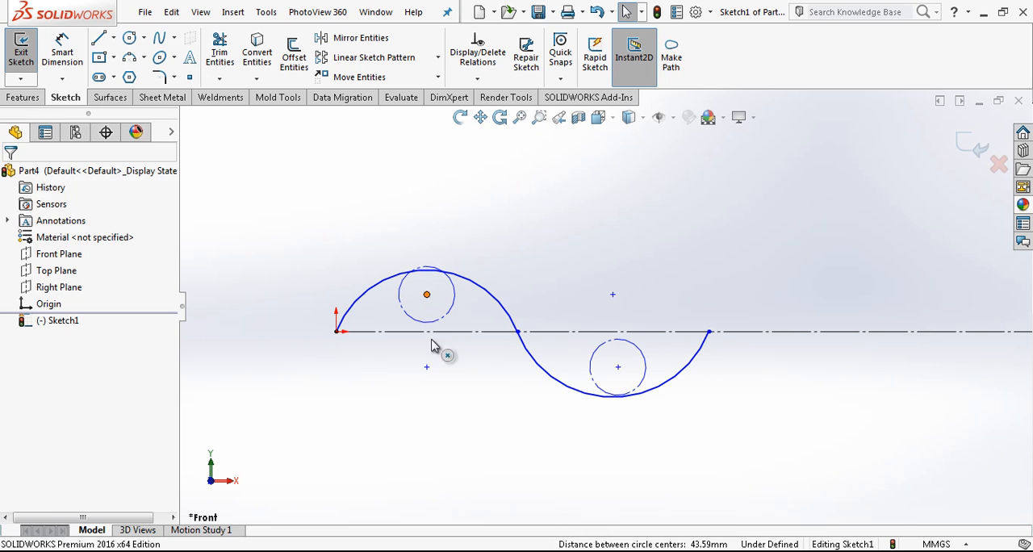
pyautogui.keyDown('ctrl'); pyautogui.click(427, 368); pyautogui.keyUp('ctrl')
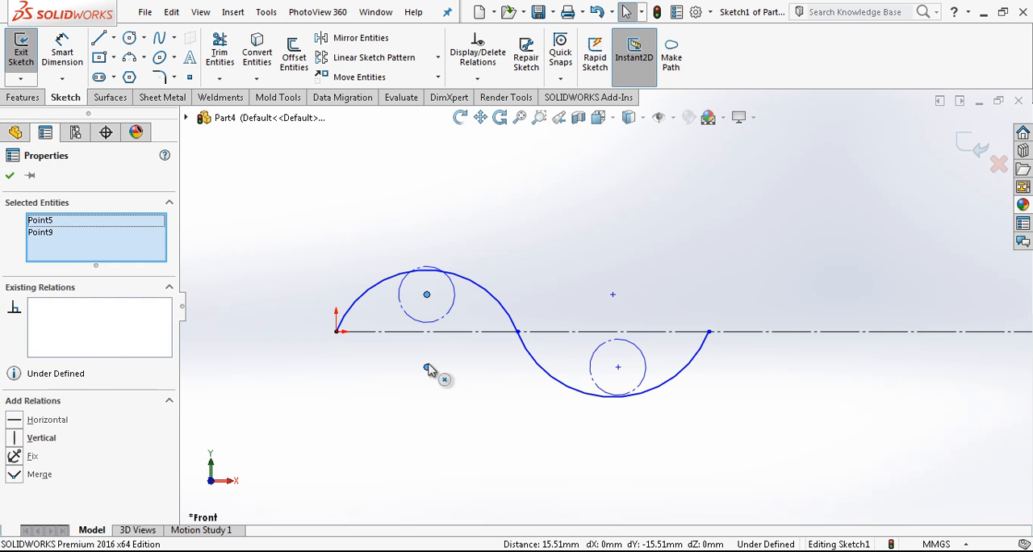
pyautogui.click(585, 302)
pyautogui.click(612, 294)
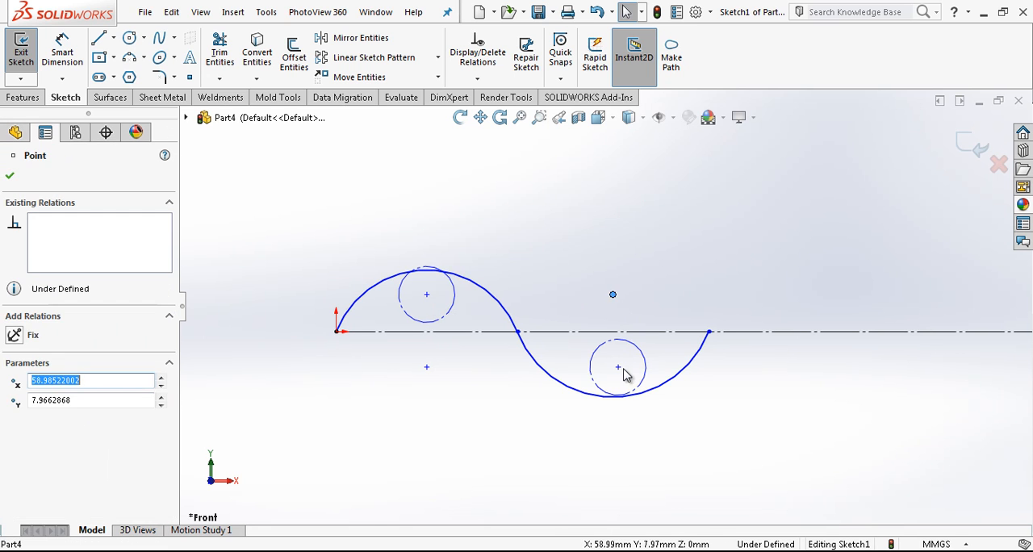
pyautogui.keyDown('ctrl'); pyautogui.click(618, 368); pyautogui.keyUp('ctrl')
pyautogui.click(316, 390)
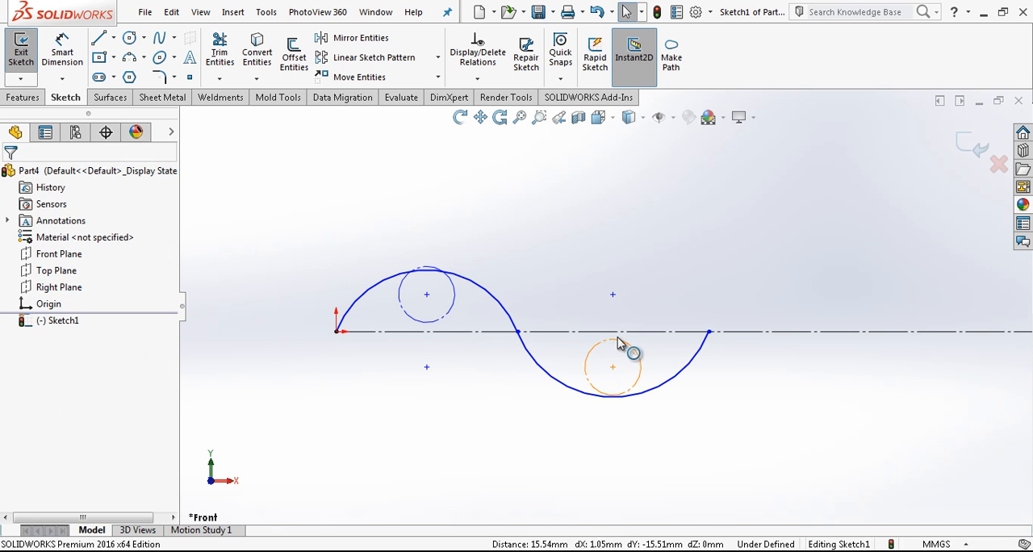
# Step: Make the lower construction circle tangent to both the centerline and the lower arc
pyautogui.click(616, 340)
pyautogui.keyDown('ctrl'); pyautogui.click(608, 332); pyautogui.keyUp('ctrl')
pyautogui.click(38, 421)
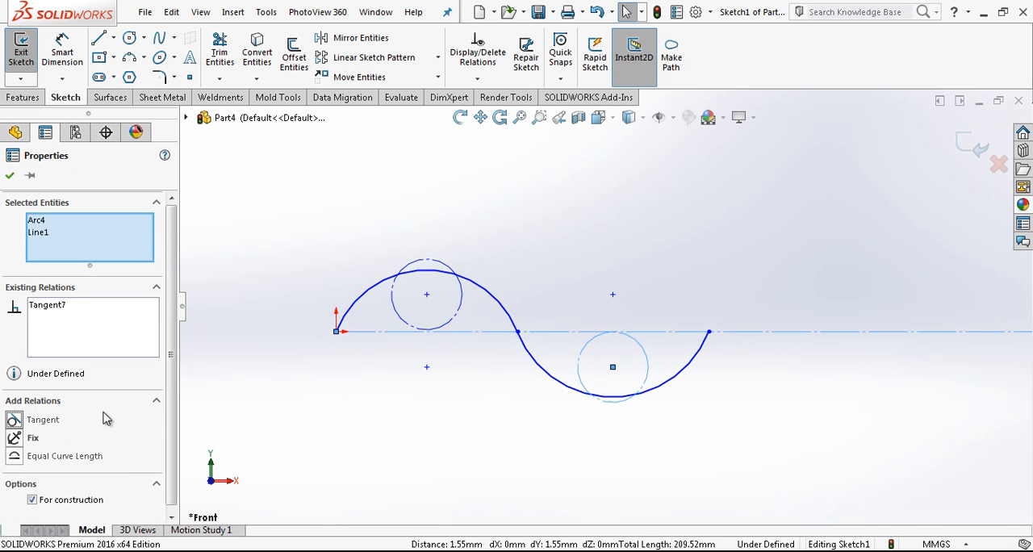
pyautogui.click(631, 365)
pyautogui.click(618, 399)
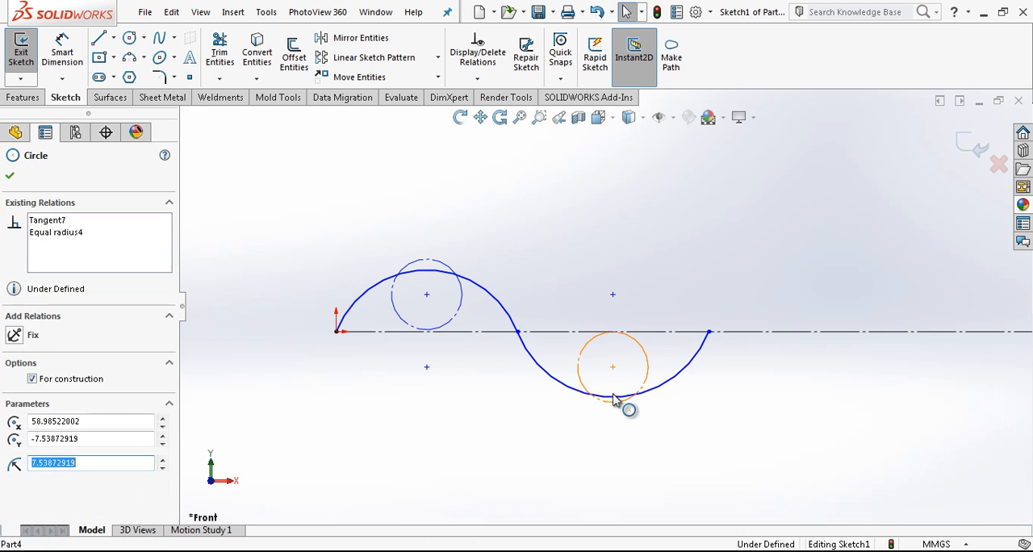
pyautogui.keyDown('ctrl'); pyautogui.click(557, 386); pyautogui.keyUp('ctrl')
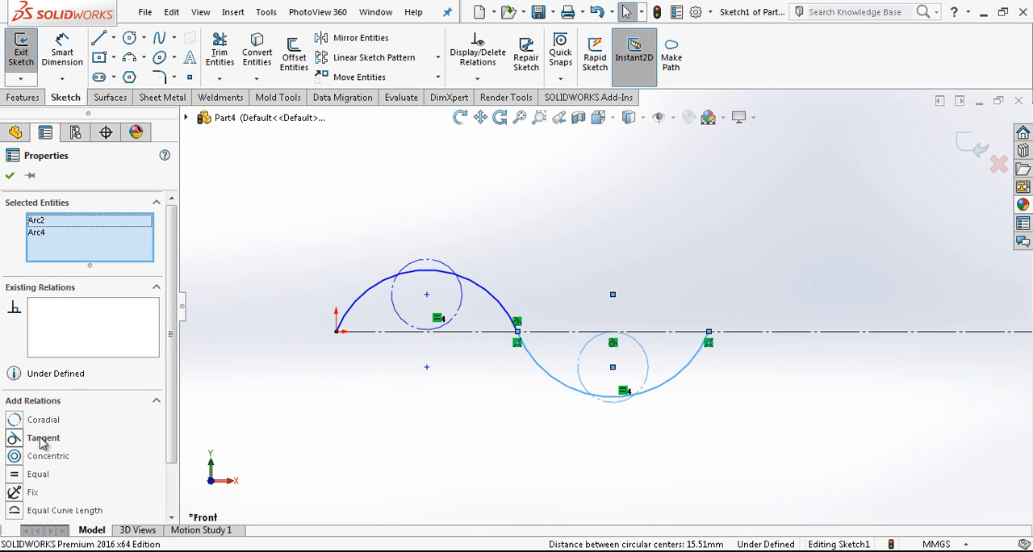
pyautogui.click(40, 437)
# Step: Make the upper construction circle tangent to the centerline
pyautogui.click(418, 350)
pyautogui.click(437, 324)
pyautogui.keyDown('ctrl'); pyautogui.click(444, 332); pyautogui.keyUp('ctrl')
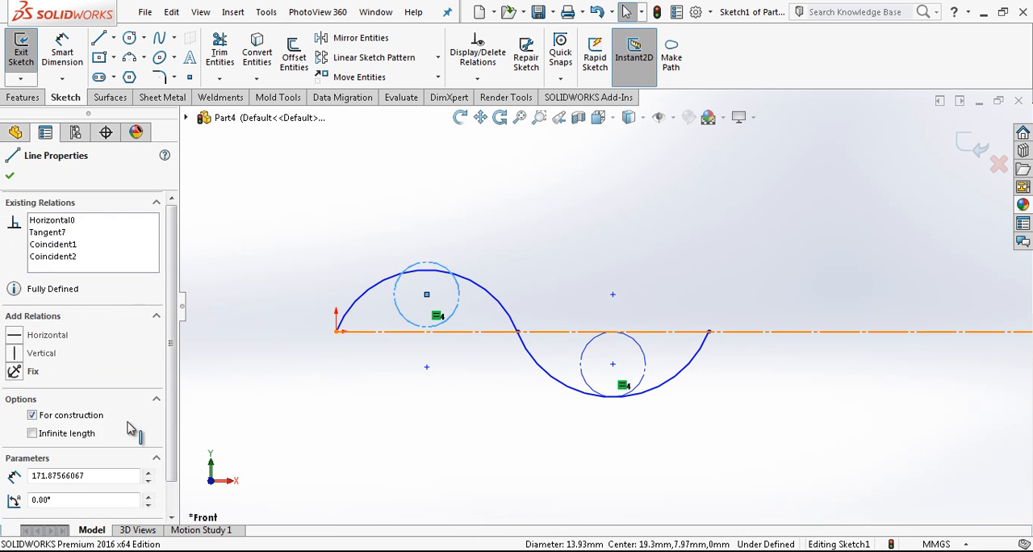
pyautogui.click(36, 420)
pyautogui.click(240, 351)
# Step: Make the upper construction circle tangent to the upper arc and pull the arcs' shared endpoint slightly toward the origin
pyautogui.click(431, 274)
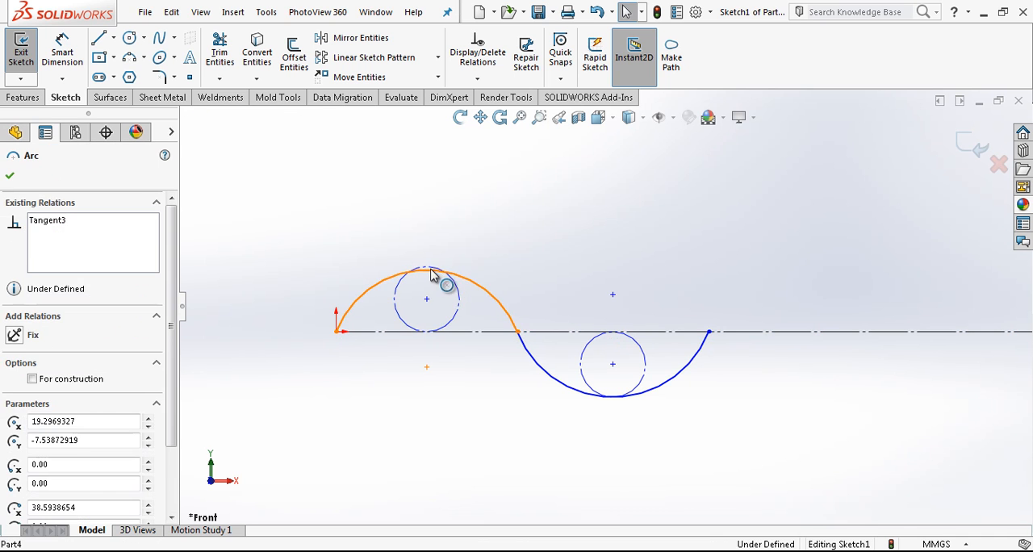
pyautogui.keyDown('ctrl'); pyautogui.click(433, 272); pyautogui.keyUp('ctrl')
pyautogui.click(44, 438)
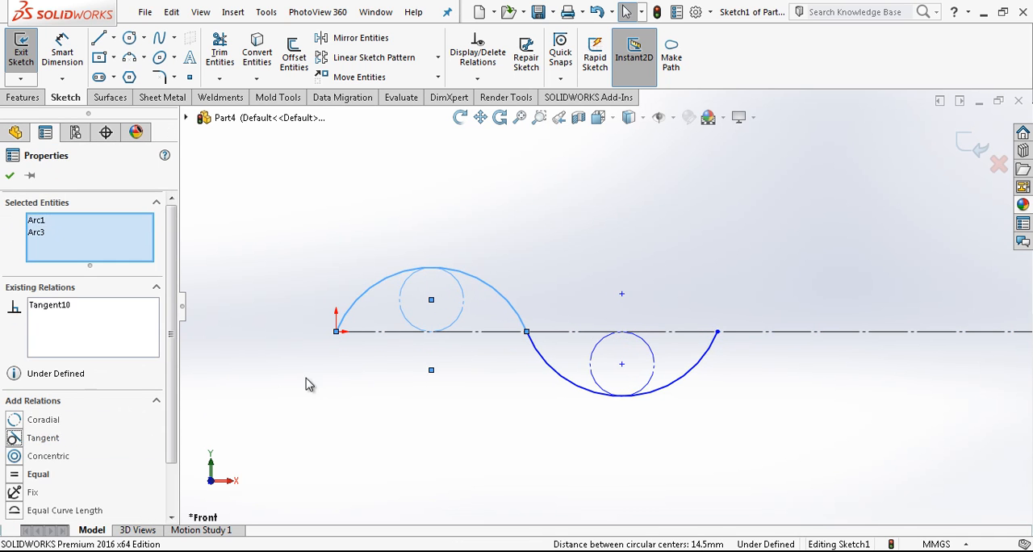
pyautogui.click(307, 380)
pyautogui.moveTo(528, 333)
pyautogui.mouseDown()
pyautogui.moveTo(572, 335)
pyautogui.moveTo(520, 334)
pyautogui.mouseUp()
pyautogui.moveTo(509, 382); pyautogui.dragTo(490, 339, button='right')
pyautogui.click(428, 302)
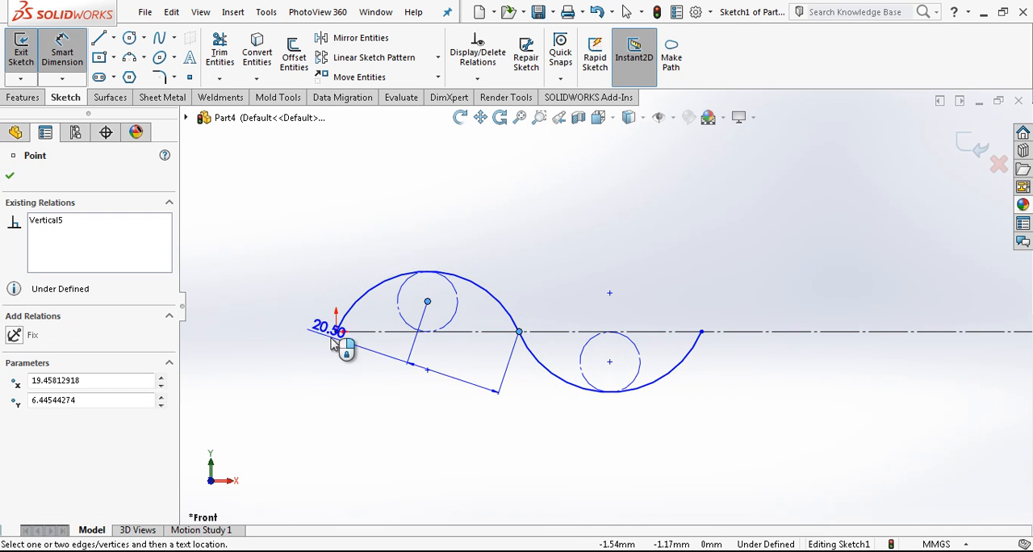
pyautogui.press('Escape')
pyautogui.click(338, 333)
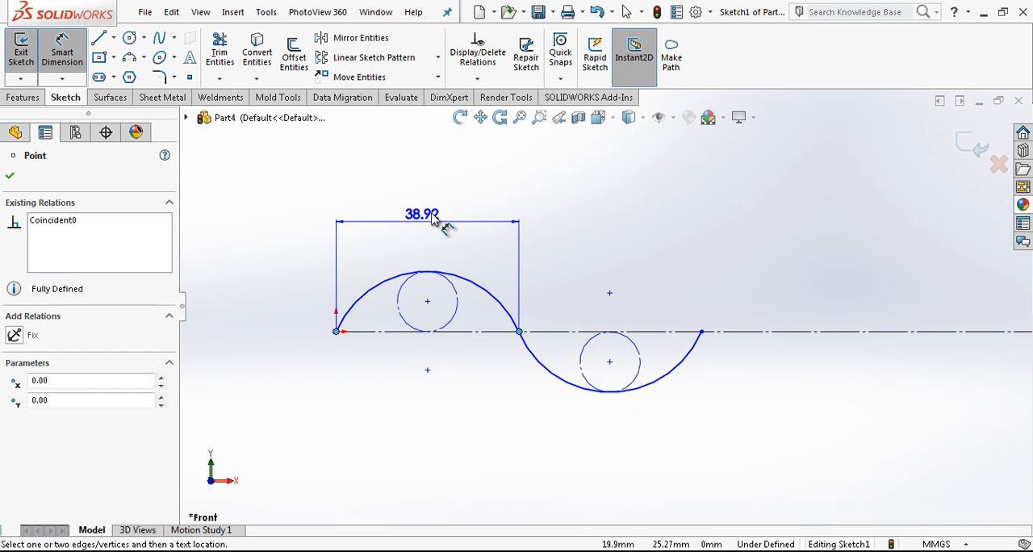
pyautogui.press('Escape')
pyautogui.click(428, 302)
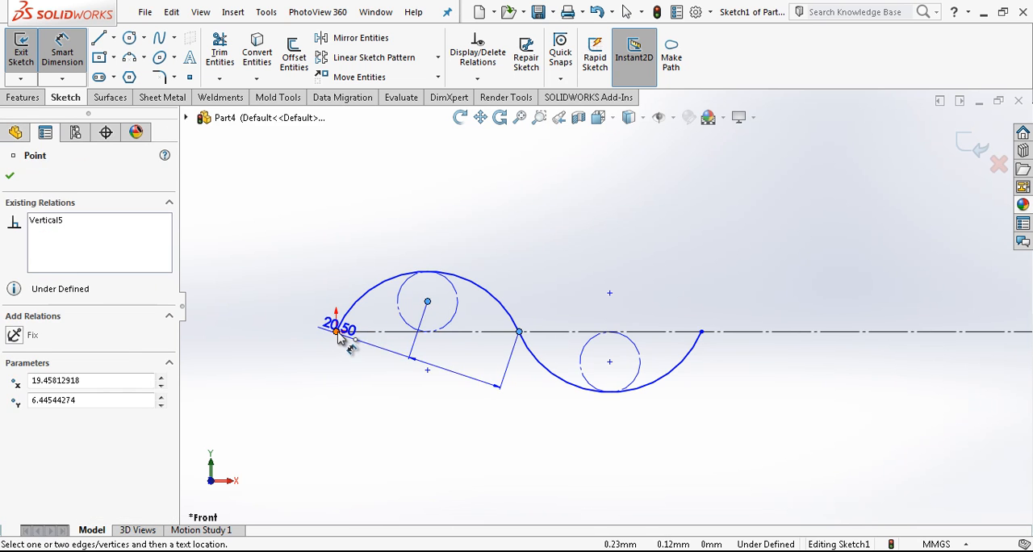
pyautogui.press('Escape')
# Step: Dimension the horizontal distance between the origin and the upper arc's center as 15 mm
pyautogui.click(428, 371)
pyautogui.click(337, 330)
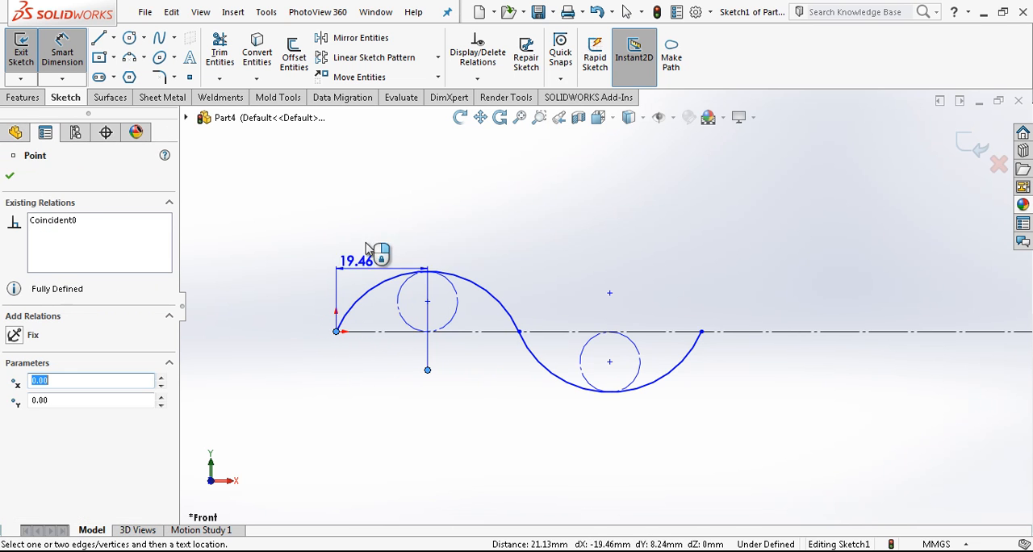
pyautogui.click(381, 218)
pyautogui.write('15')
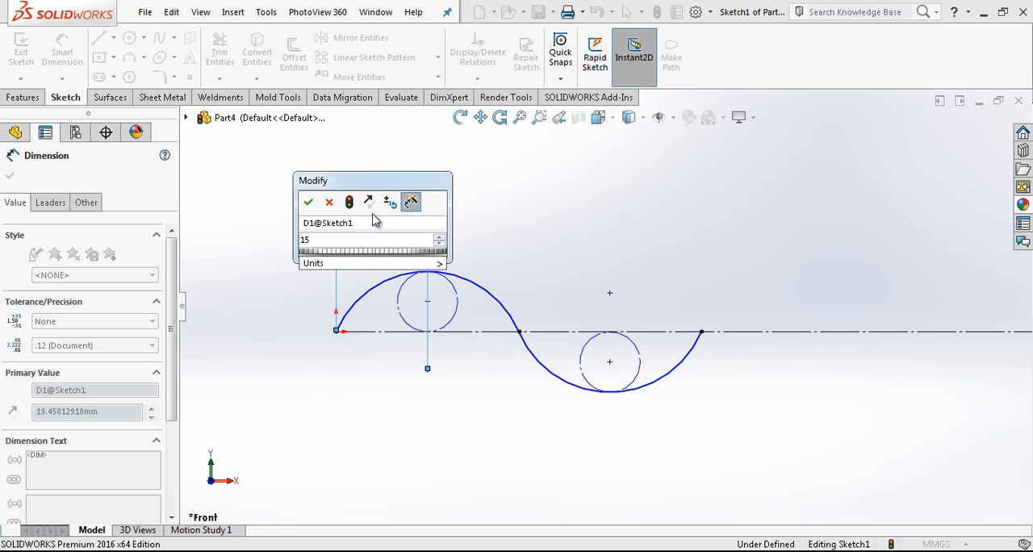
pyautogui.press('Return')
pyautogui.press('Escape')
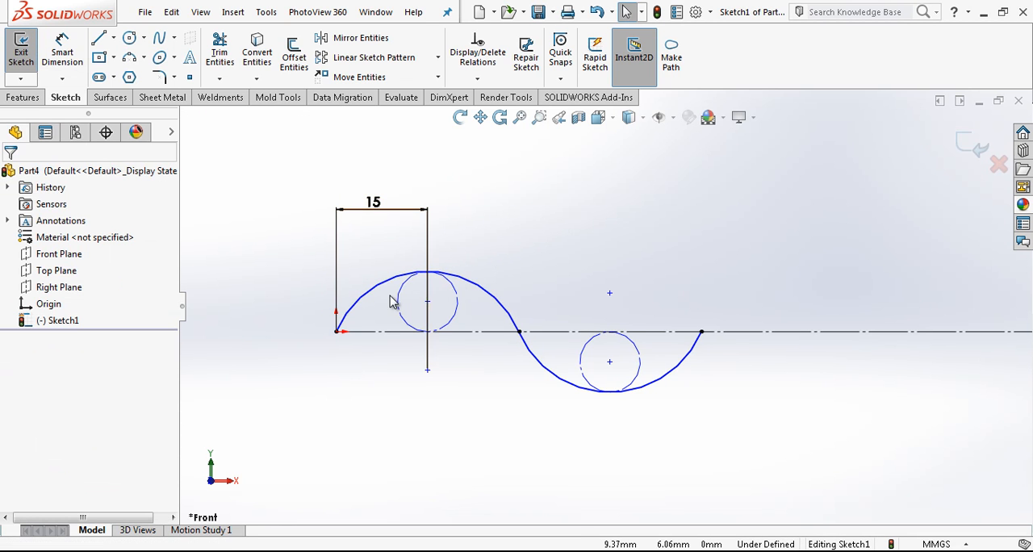
# Step: Dimension the diameter of the construction circle under the upper arc as 7.5 mm
pyautogui.moveTo(334, 333); pyautogui.dragTo(496, 317)
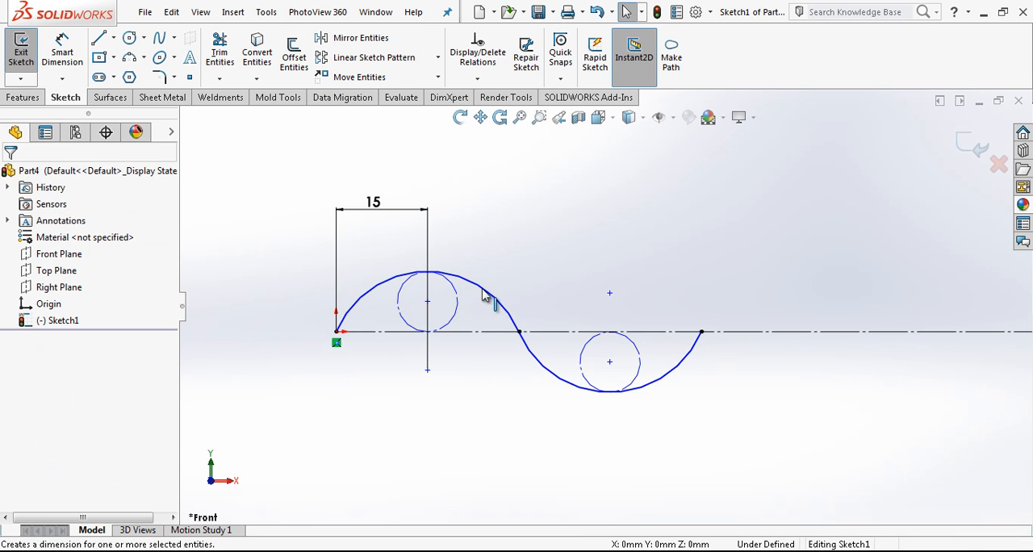
pyautogui.moveTo(483, 289); pyautogui.dragTo(482, 284, button='right')
pyautogui.click(456, 294)
pyautogui.click(529, 250)
pyautogui.write('7,')
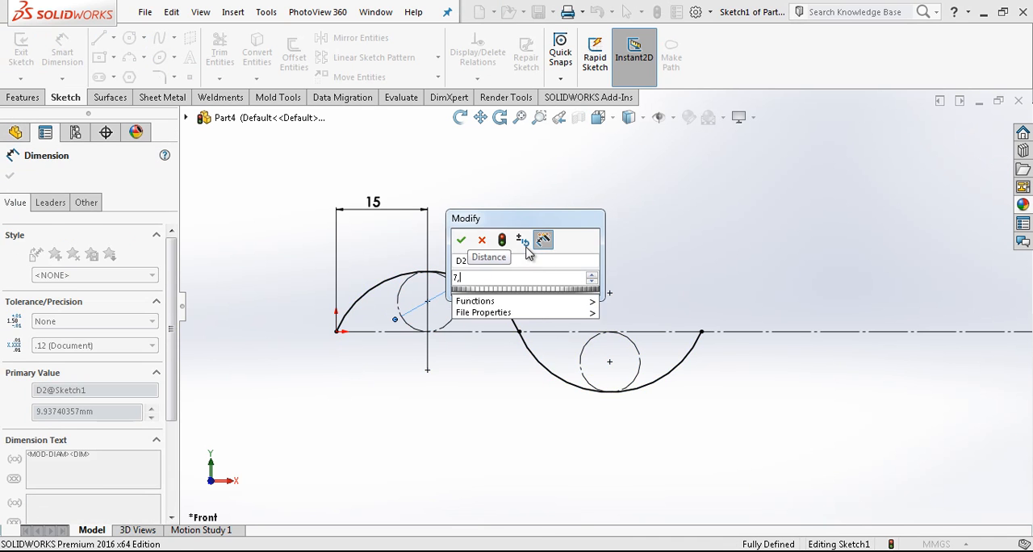
pyautogui.write('5')
pyautogui.press('Return')
pyautogui.scroll(-3, 555, 307)
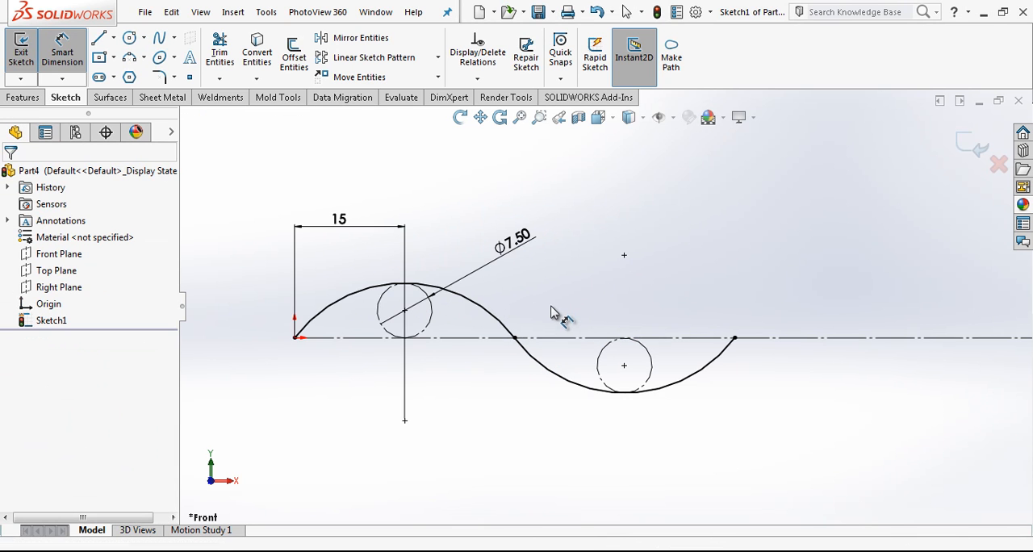
pyautogui.press('Escape')
# Step: Pattern the two arcs linearly along the X-axis with 60 mm spacing and 10 instances, and exit the sketch
pyautogui.click(527, 326)
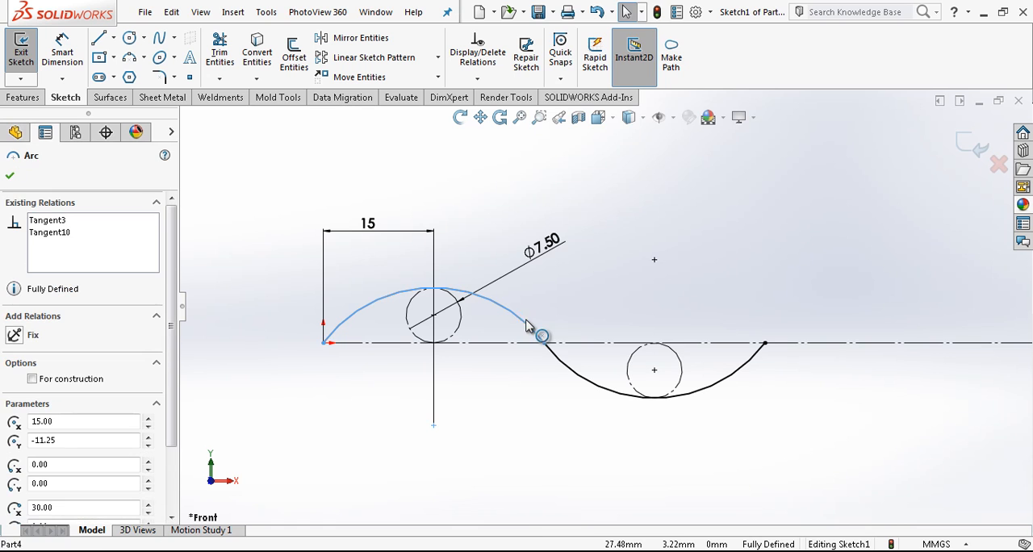
pyautogui.rightClick(526, 326)
pyautogui.click(549, 131)
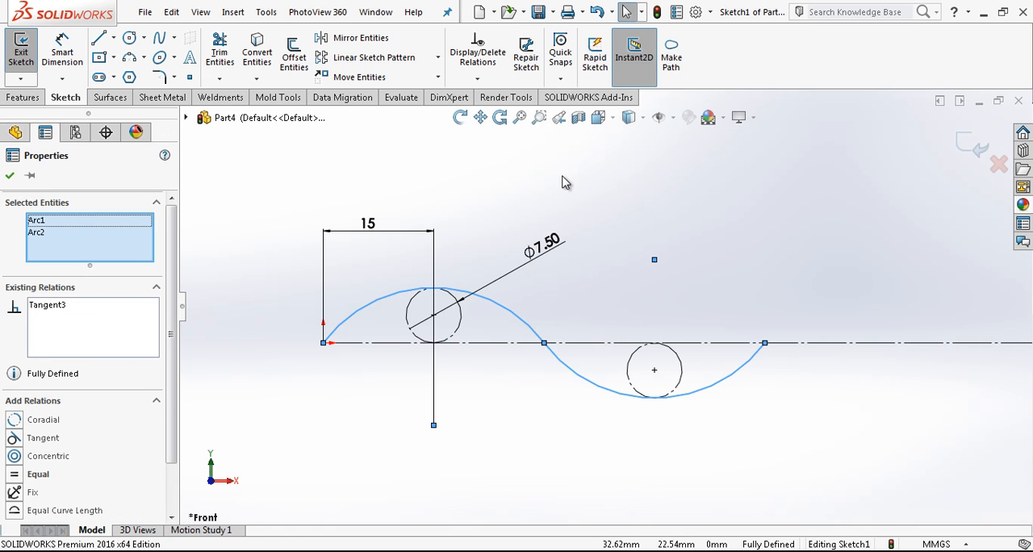
pyautogui.click(361, 57)
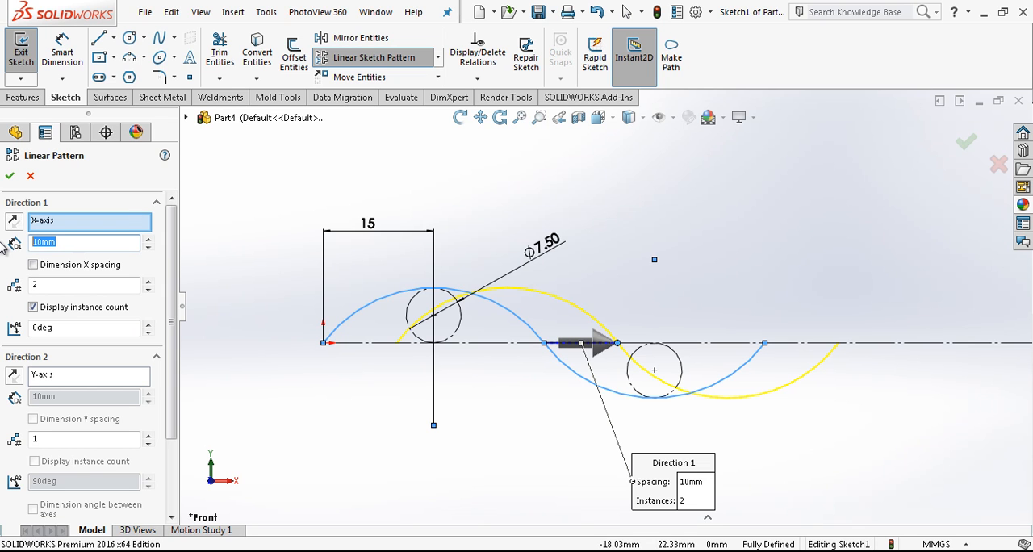
pyautogui.press('Return')
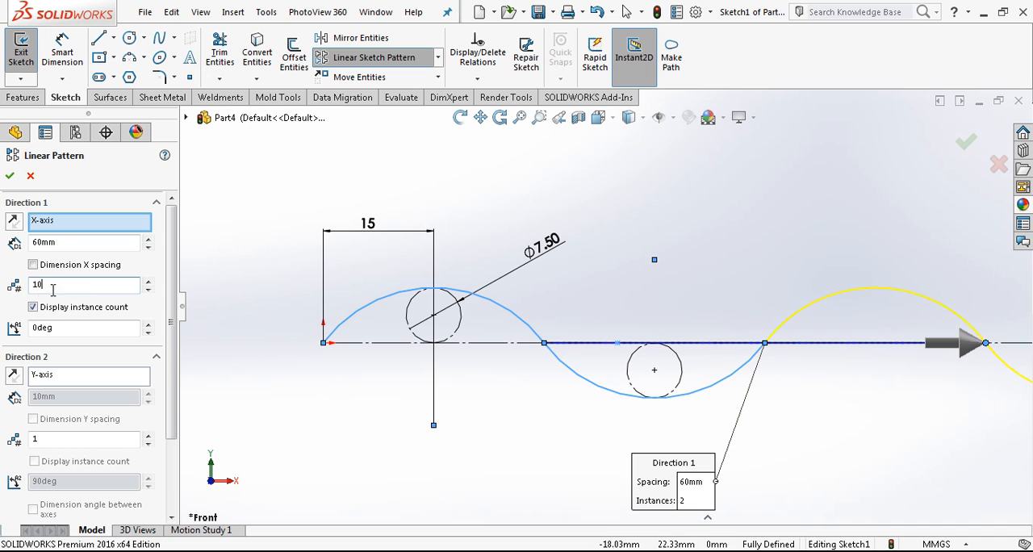
pyautogui.click(8, 177)
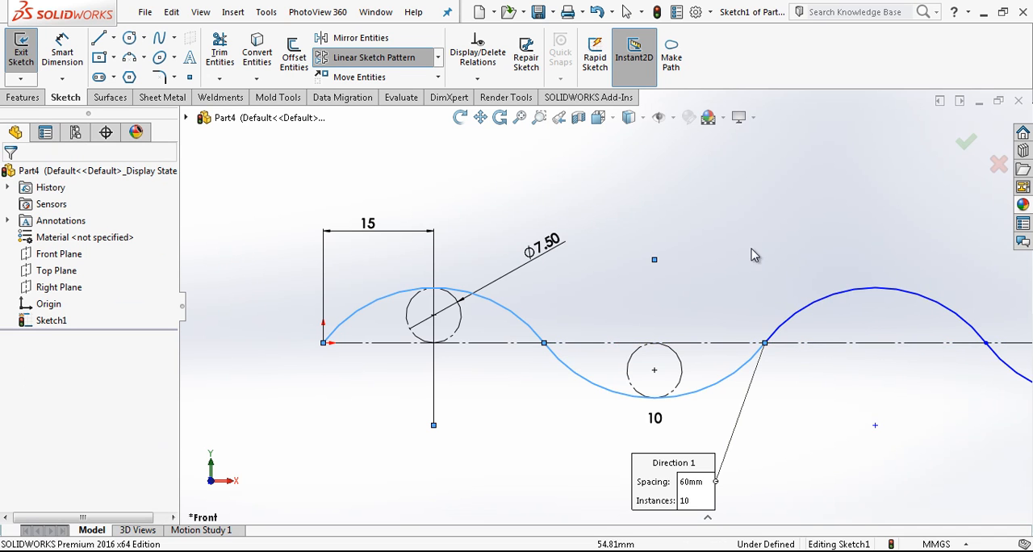
pyautogui.scroll(2, 763, 305)
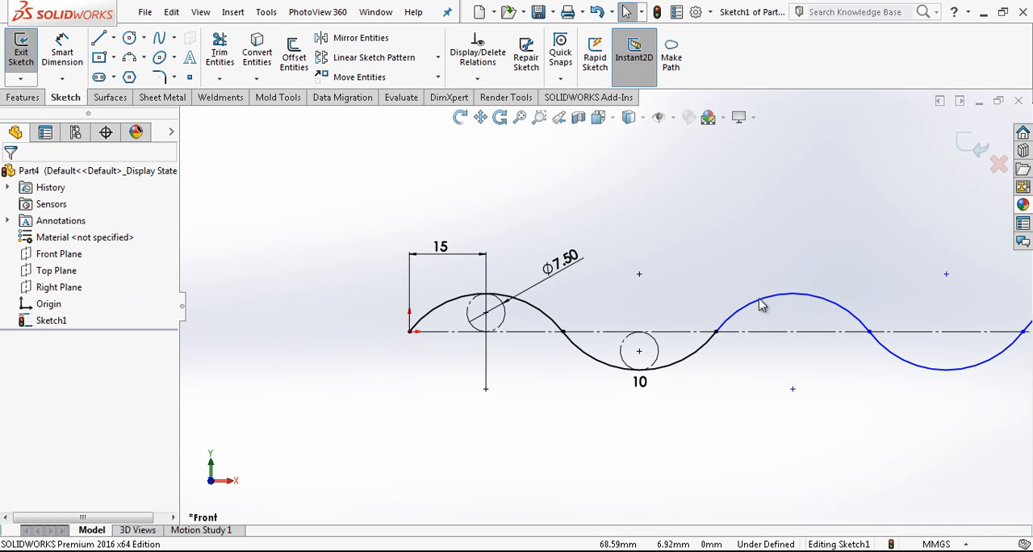
pyautogui.click(962, 147)
# Step: Create a reference plane perpendicular to the first arc and coincident with its start point at the origin
pyautogui.scroll(4, 775, 308)
pyautogui.scroll(-5, 662, 306)
pyautogui.moveTo(541, 317); pyautogui.dragTo(574, 358, button='middle')
pyautogui.scroll(-4, 513, 389)
pyautogui.click(629, 67)
pyautogui.click(611, 78)
pyautogui.click(612, 78)
pyautogui.click(622, 97)
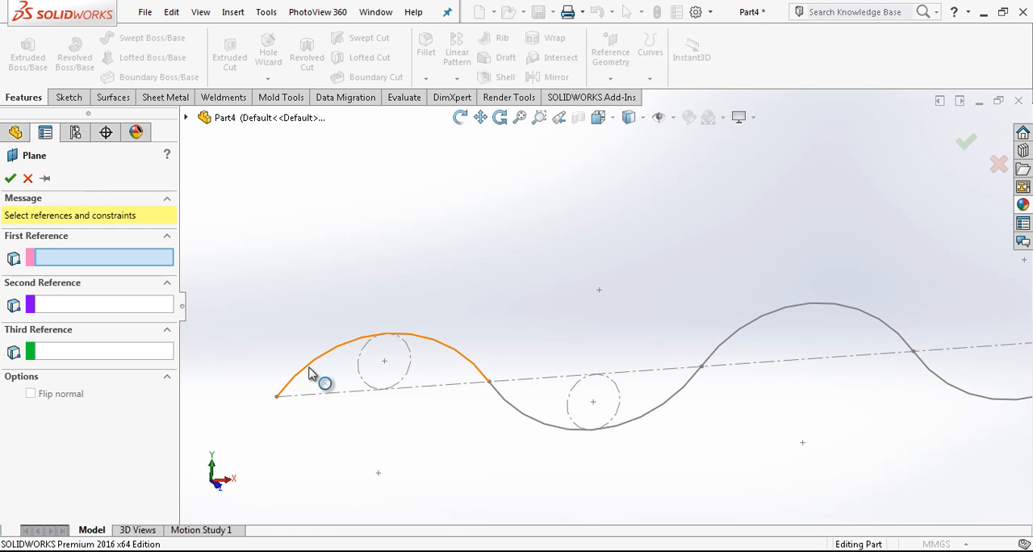
pyautogui.click(309, 368)
pyautogui.click(277, 397)
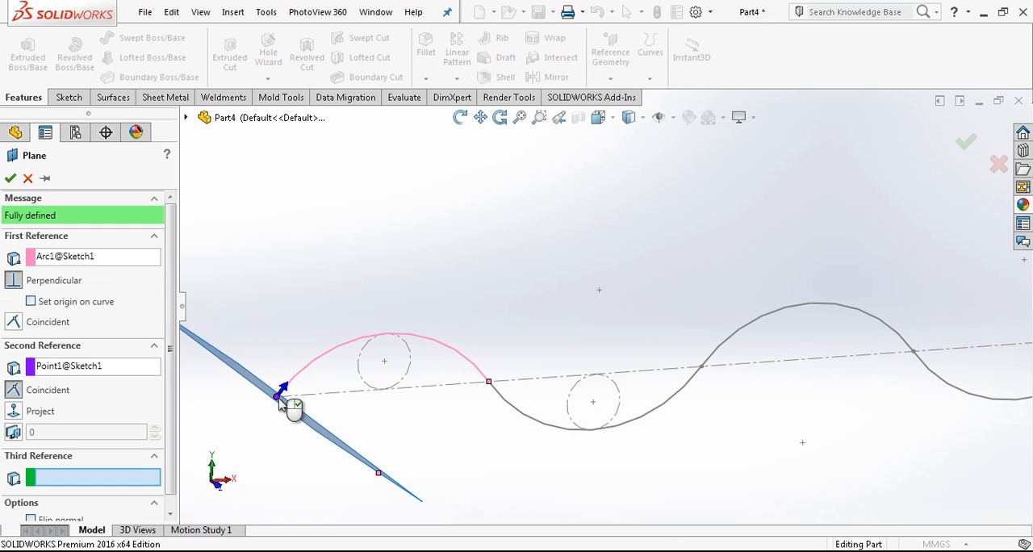
pyautogui.rightClick(280, 404)
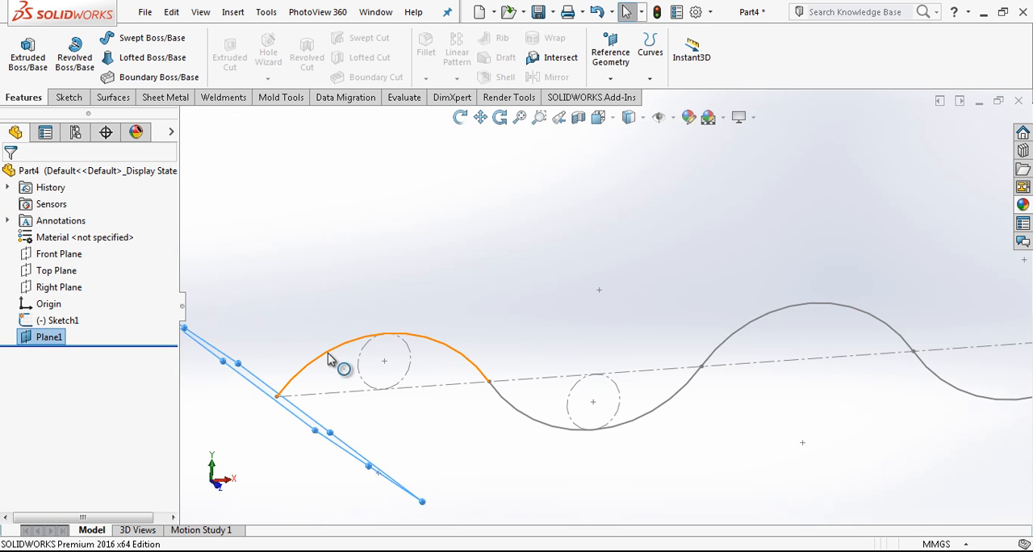
# Step: Start a sketch on the new plane and draw a circle of about 8.6 mm radius centred on the origin
pyautogui.scroll(3, 305, 347)
pyautogui.moveTo(305, 349); pyautogui.dragTo(290, 367, button='middle')
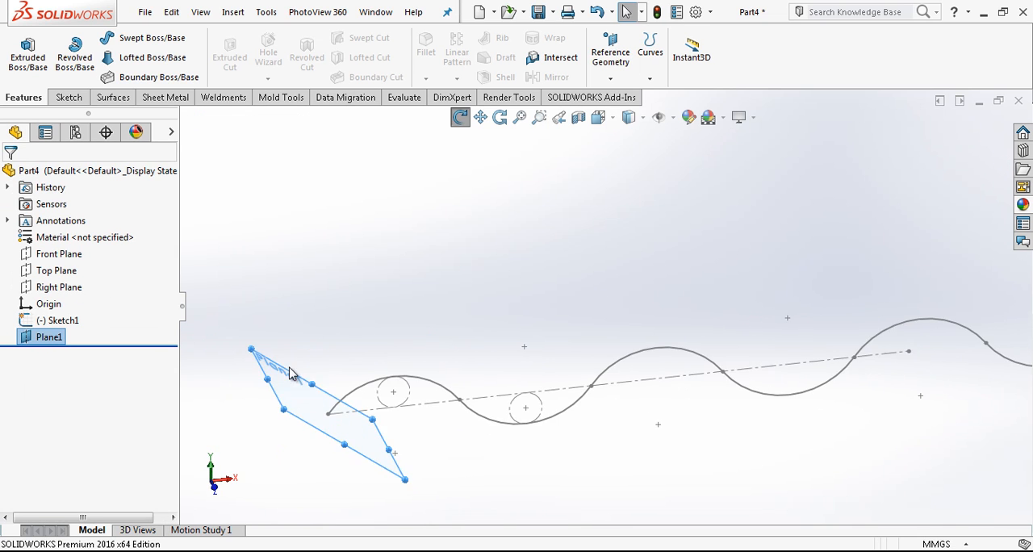
pyautogui.scroll(-5, 324, 397)
pyautogui.click(348, 398)
pyautogui.click(425, 339)
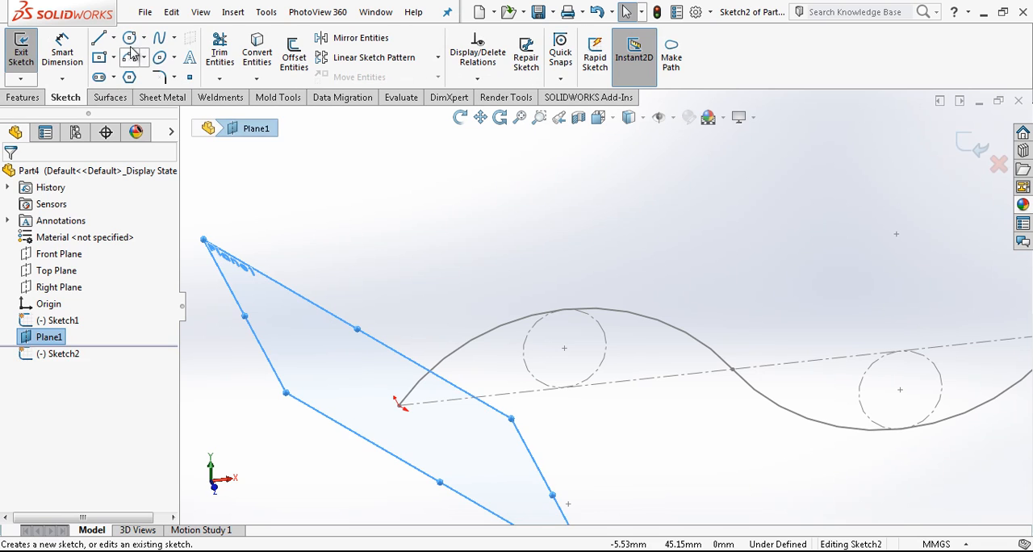
pyautogui.press('c')
pyautogui.click(399, 405)
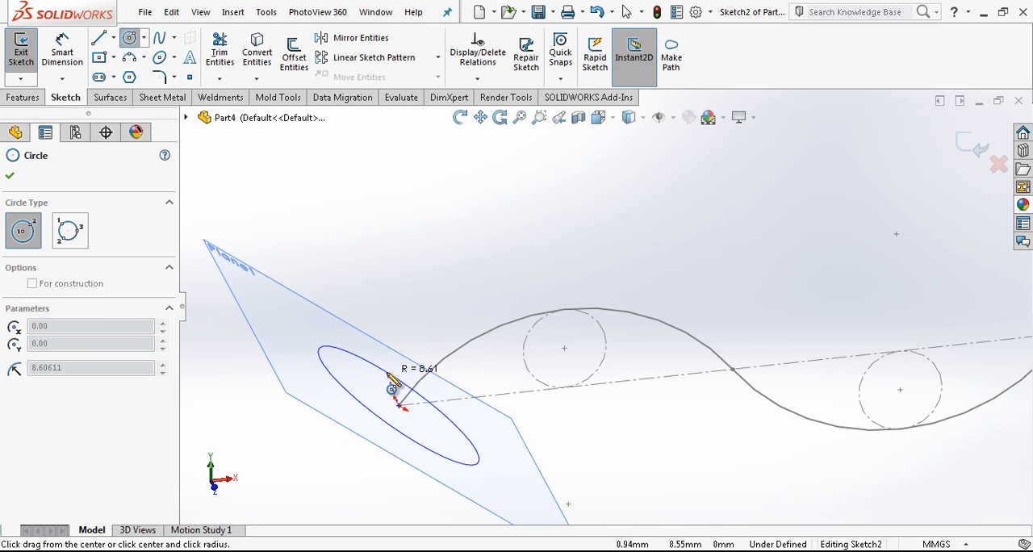
pyautogui.click(389, 377)
# Step: Dimension the profile circle's diameter as 15 mm and exit the sketch
pyautogui.moveTo(399, 422); pyautogui.dragTo(347, 289, button='right')
pyautogui.click(347, 354)
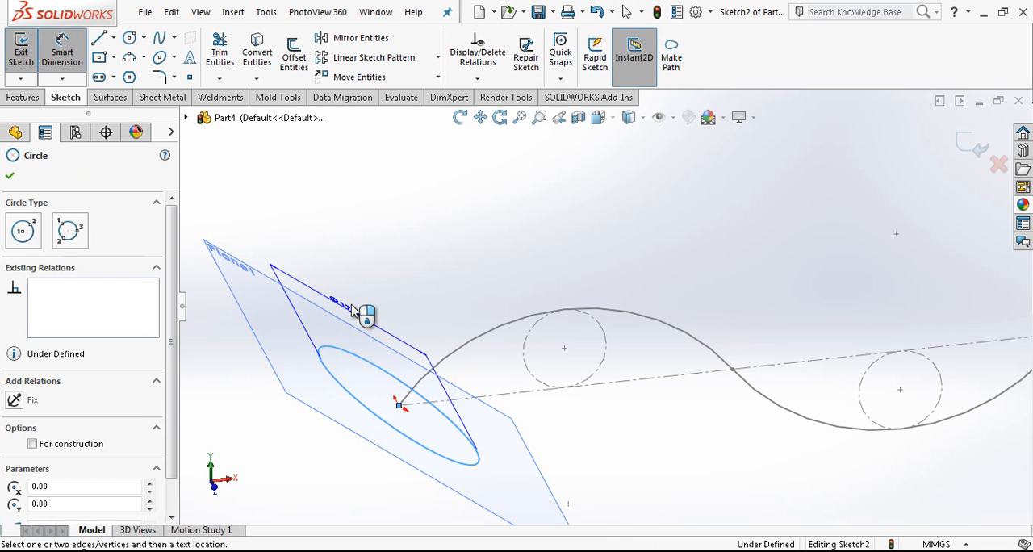
pyautogui.click(356, 300)
pyautogui.write('15')
pyautogui.press('Return')
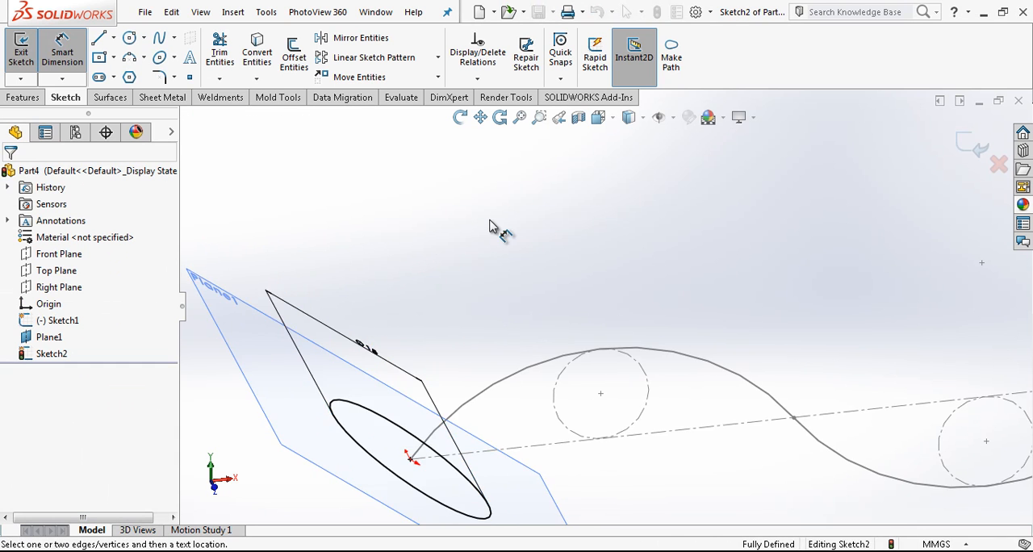
pyautogui.scroll(6, 554, 316)
pyautogui.moveTo(553, 319); pyautogui.dragTo(675, 306, button='middle')
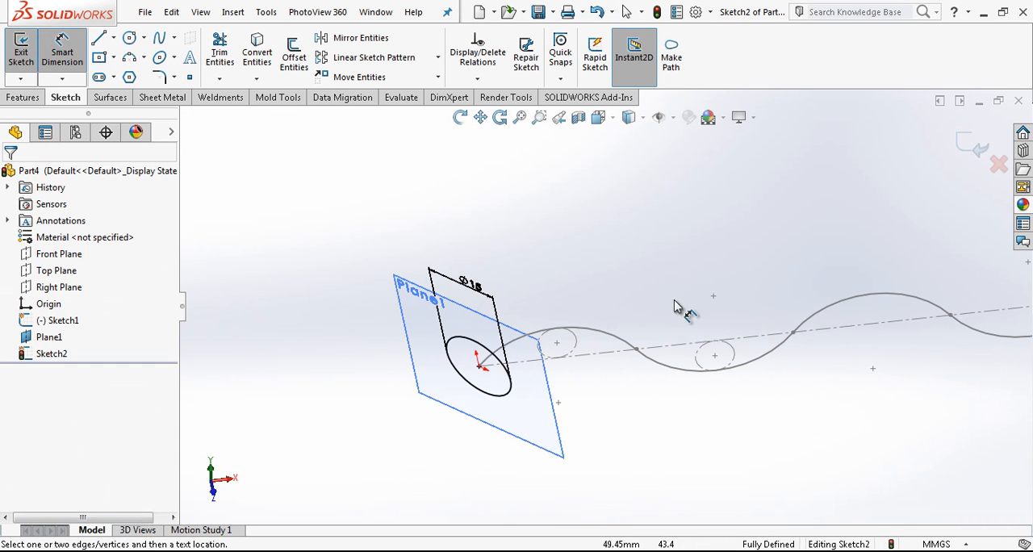
pyautogui.click(962, 149)
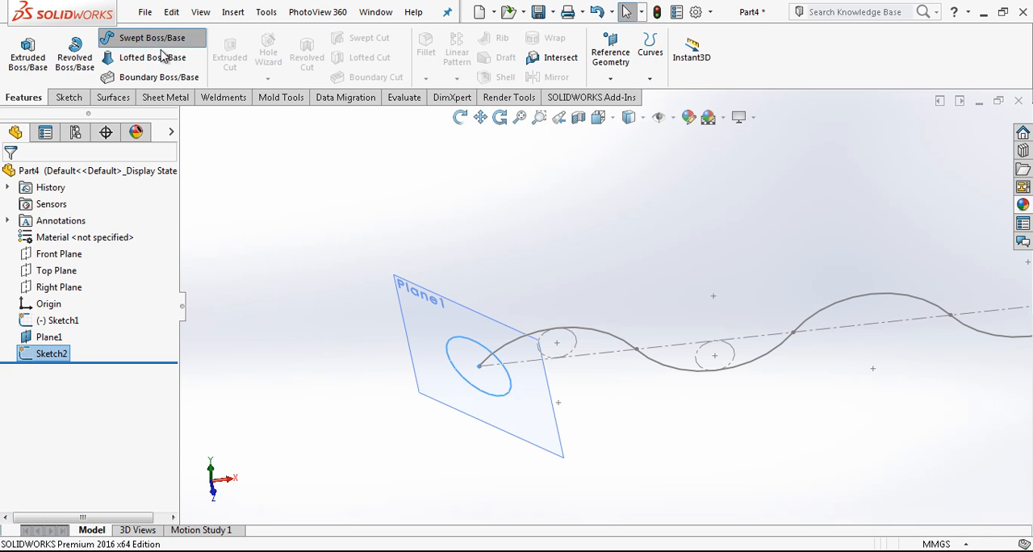
# Step: Sweep the circular profile along the wavy path sketch as a solid boss
pyautogui.click(173, 37)
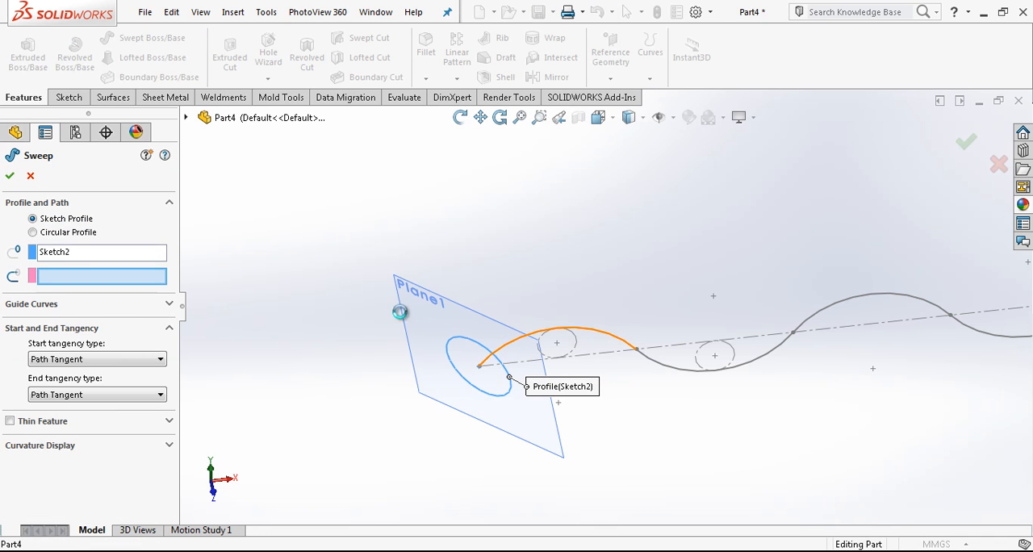
pyautogui.scroll(4, 285, 302)
pyautogui.click(17, 182)
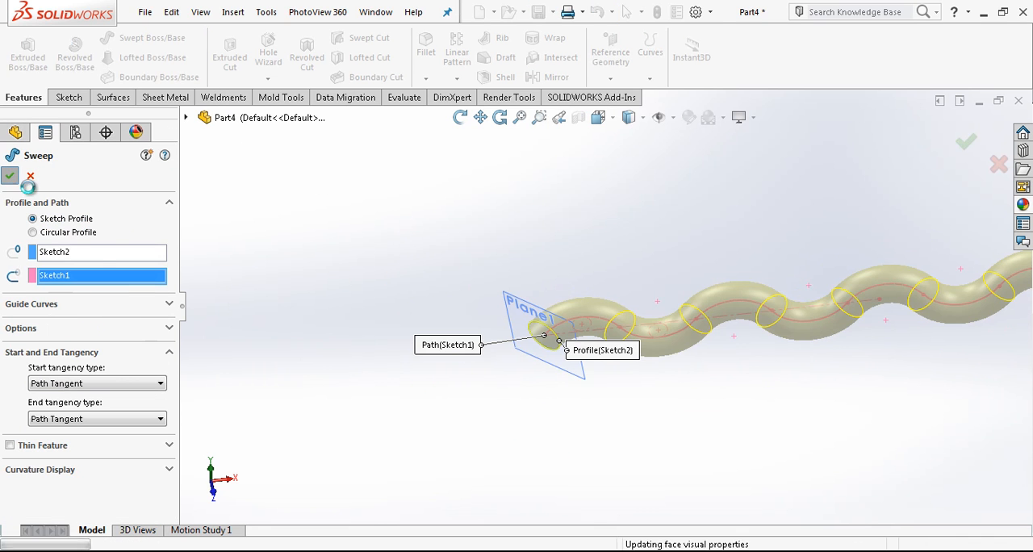
# Step: Hide the profile's reference plane at the start of the swept wire
pyautogui.moveTo(754, 299); pyautogui.dragTo(861, 295, button='middle')
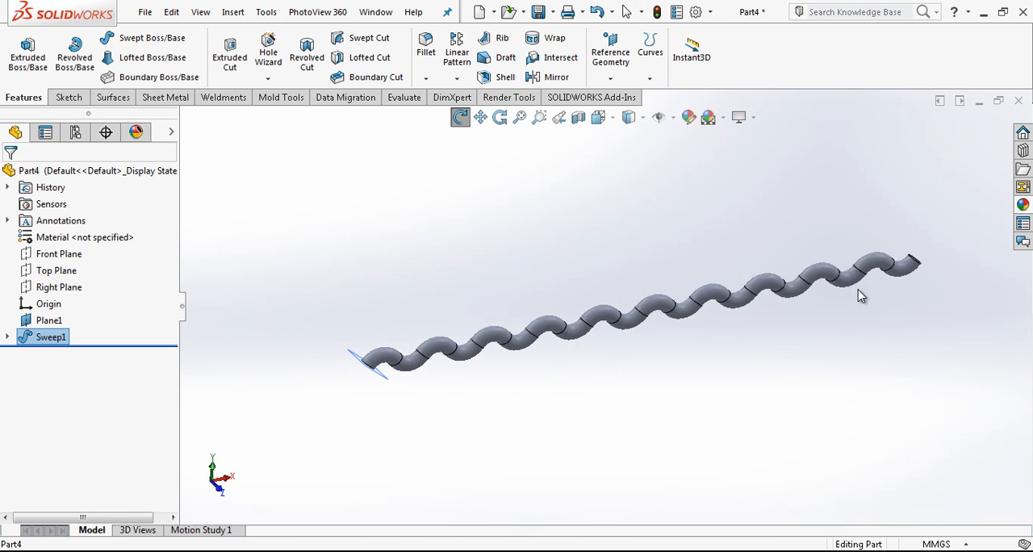
pyautogui.scroll(-5, 403, 358)
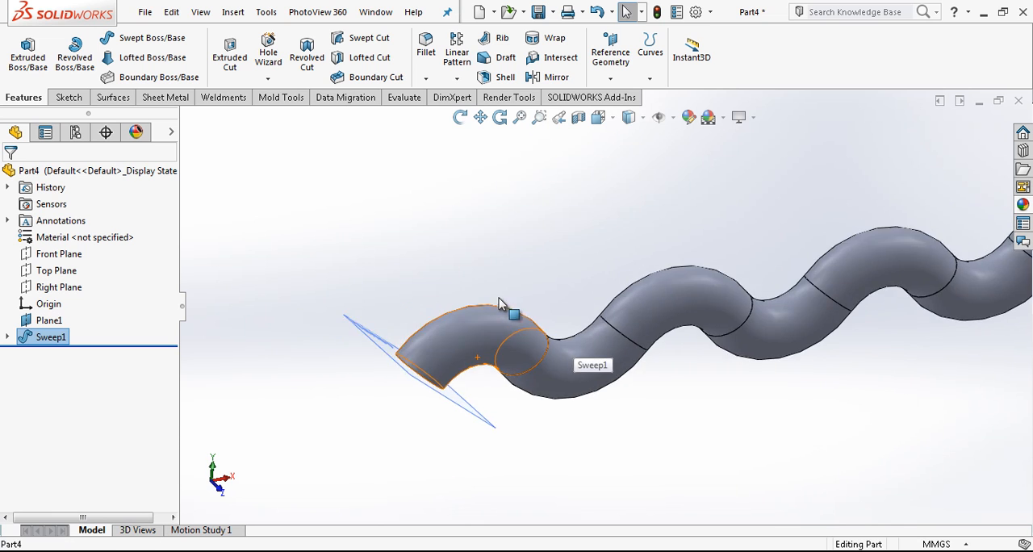
pyautogui.scroll(3, 492, 303)
pyautogui.click(459, 341)
pyautogui.click(545, 289)
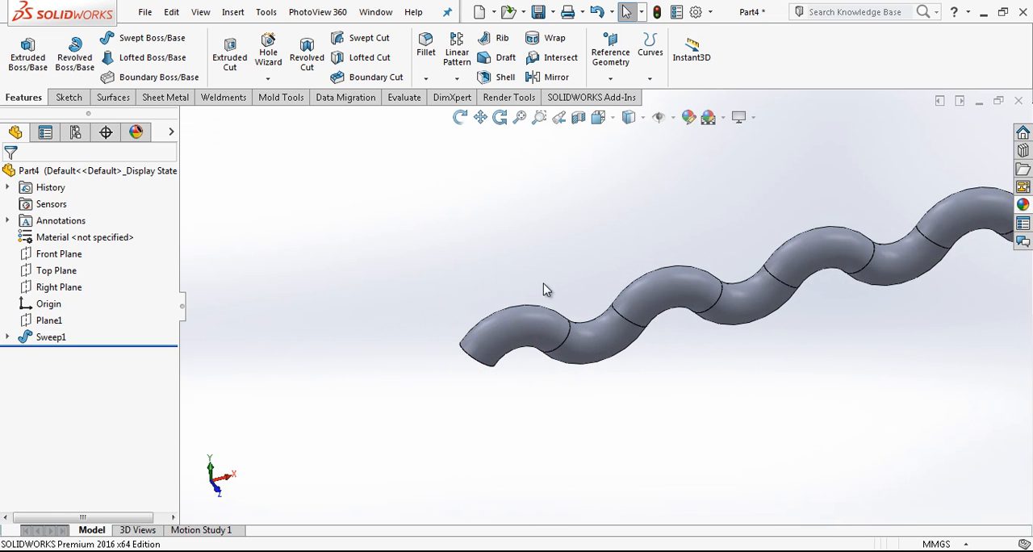
# Step: Set up a linear body pattern of the swept wire, using the Front Plane as the first direction
pyautogui.scroll(-2, 510, 313)
pyautogui.click(44, 255)
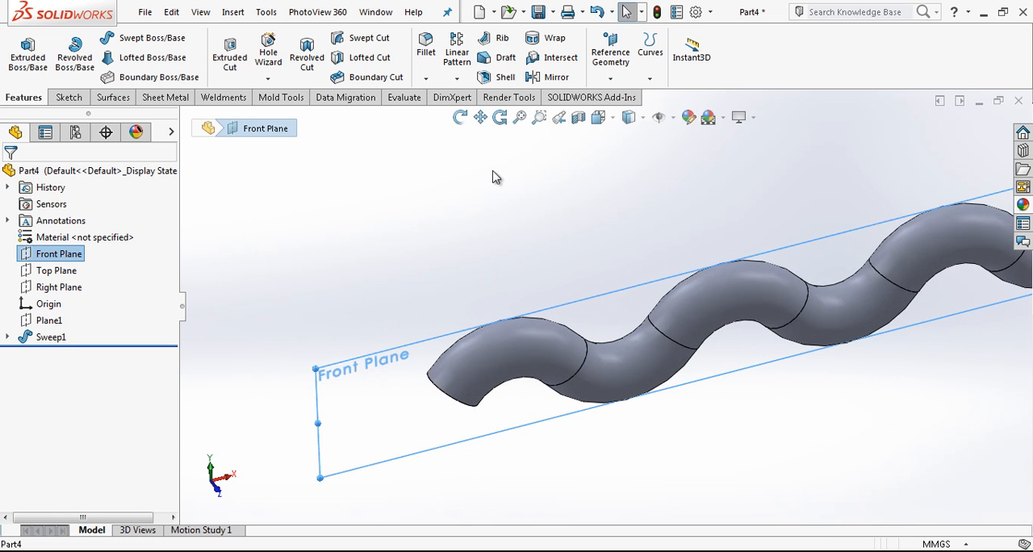
pyautogui.click(457, 78)
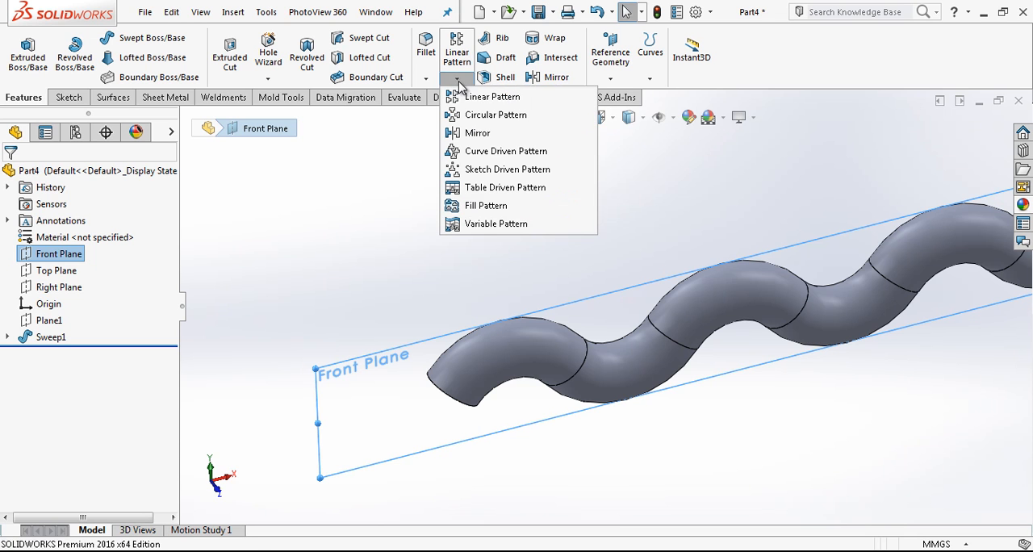
pyautogui.click(489, 100)
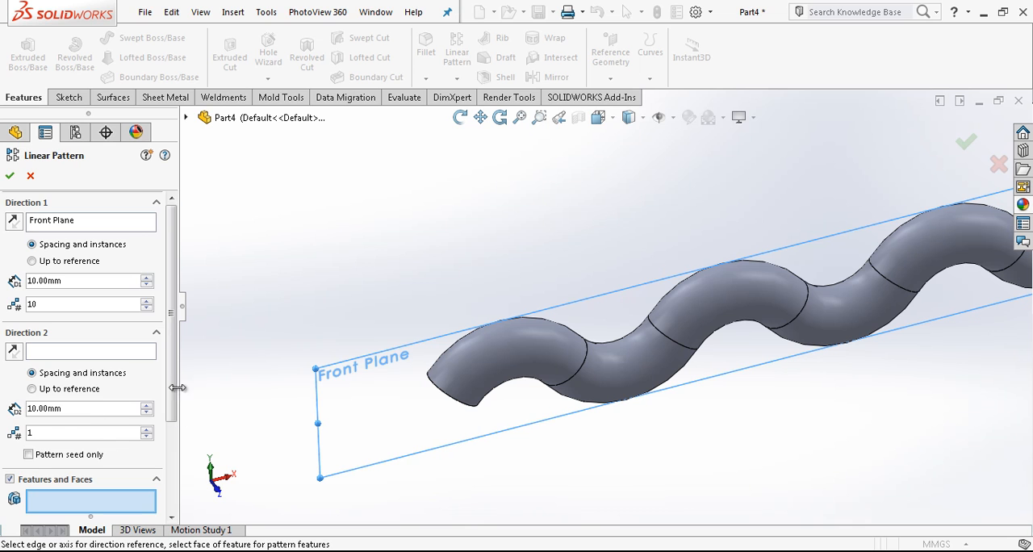
pyautogui.scroll(-4, 80, 468)
pyautogui.click(30, 441)
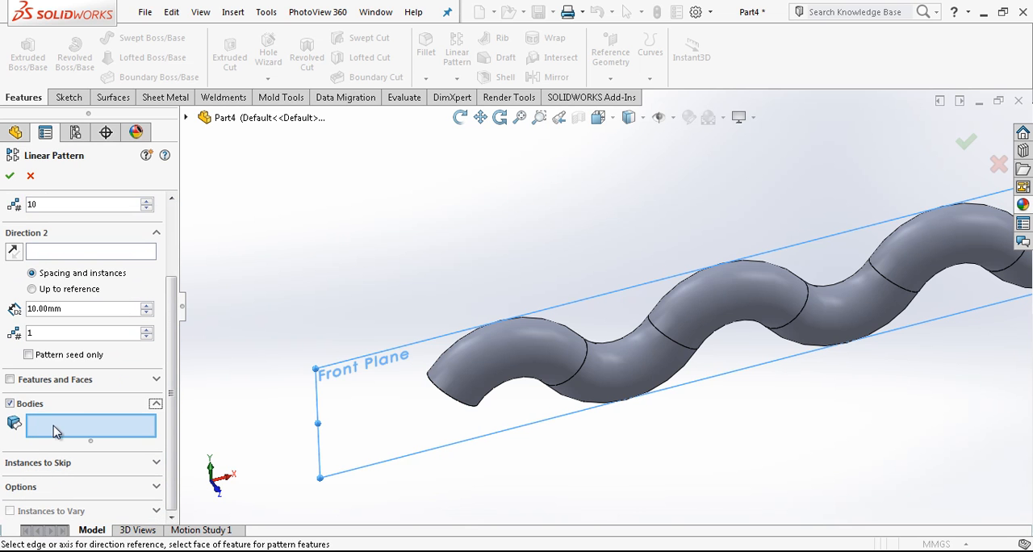
pyautogui.click(467, 363)
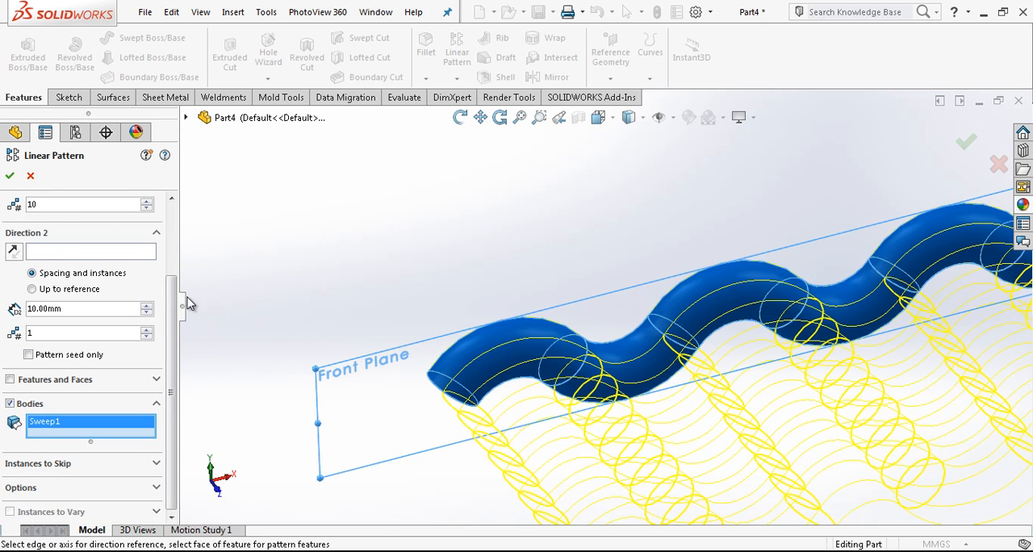
# Step: Set the pattern to 2 instances at 30 mm spacing, reverse its direction, and complete it
pyautogui.scroll(3, 60, 303)
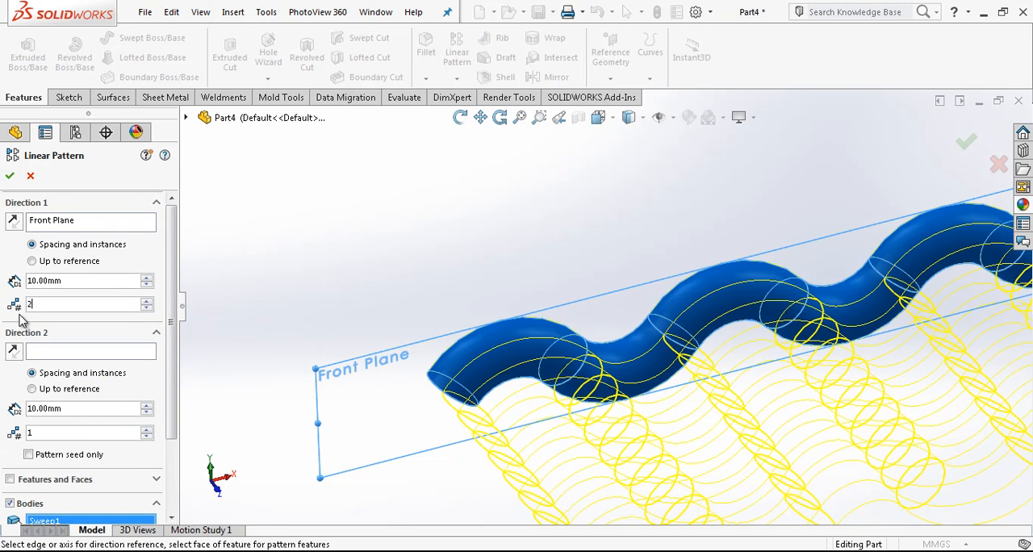
pyautogui.press('Return')
pyautogui.write('30')
pyautogui.press('Return')
pyautogui.click(13, 225)
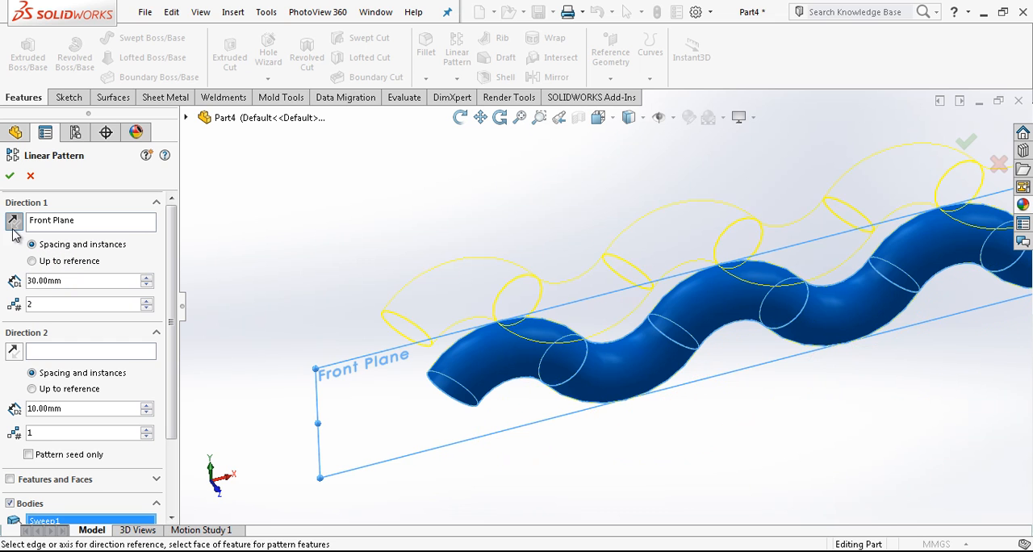
pyautogui.press('Return')
# Step: Create a reference plane offset 30 mm from the Front Plane, flipped toward the patterned second wire
pyautogui.scroll(2, 659, 306)
pyautogui.moveTo(659, 305)
pyautogui.mouseDown(button='middle')
pyautogui.moveTo(703, 310)
pyautogui.moveTo(652, 321)
pyautogui.moveTo(648, 307)
pyautogui.mouseUp(button='middle')
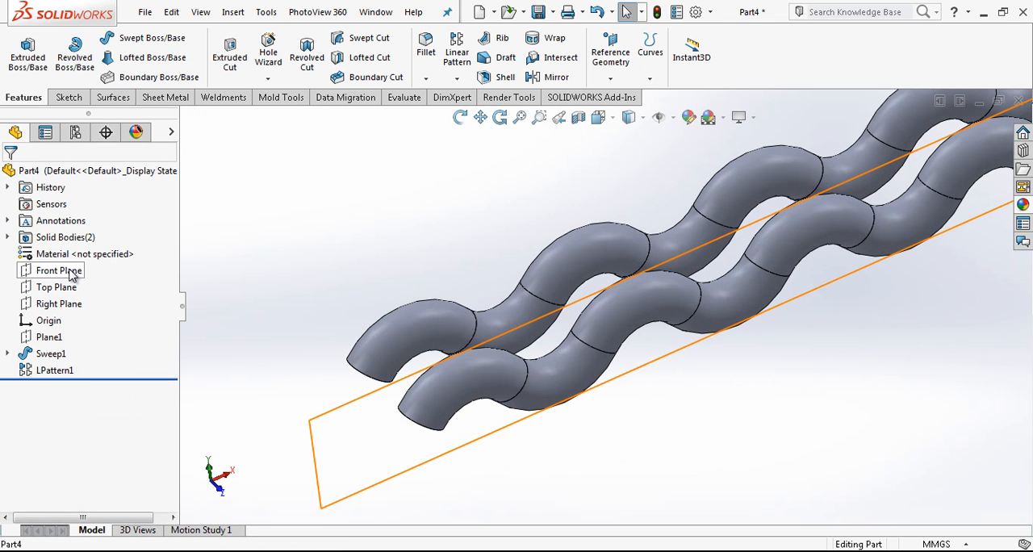
pyautogui.click(64, 272)
pyautogui.click(610, 50)
pyautogui.click(620, 97)
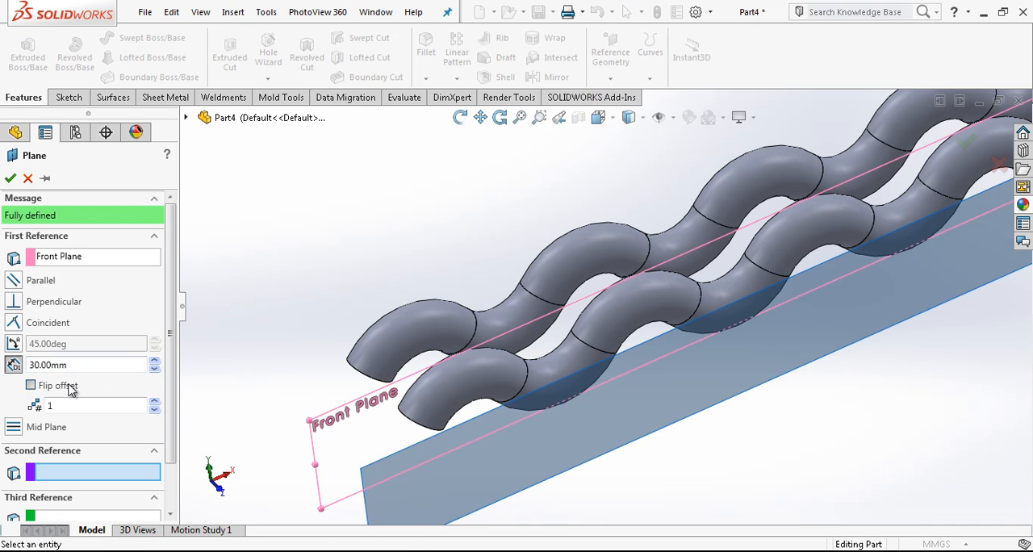
pyautogui.click(71, 388)
pyautogui.press('Return')
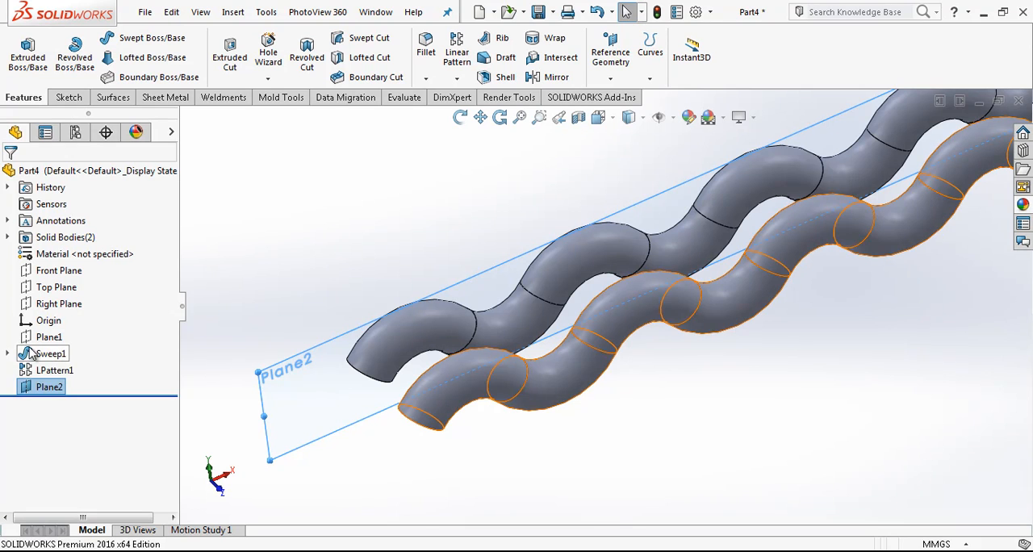
# Step: Show the path sketch of the original swept wire
pyautogui.click(8, 354)
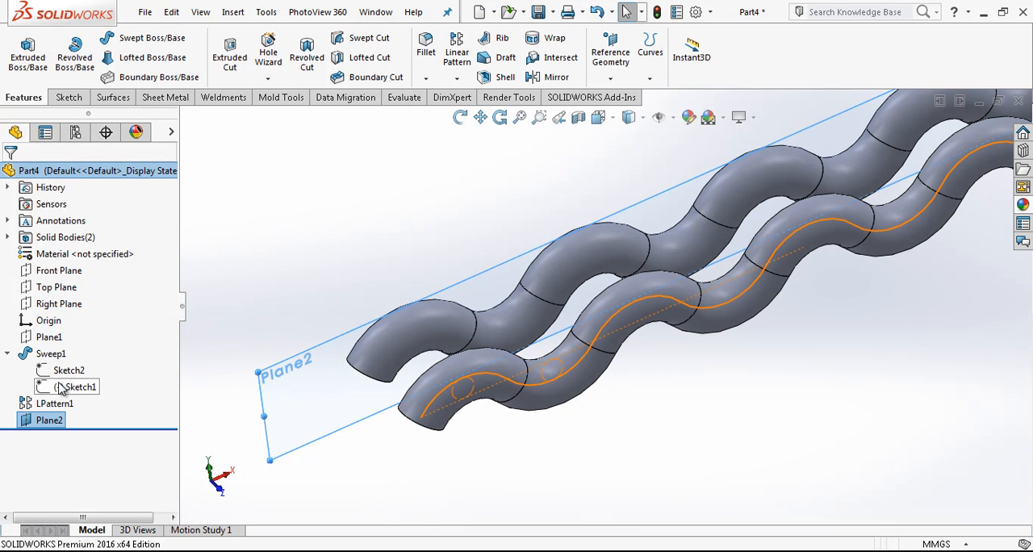
pyautogui.click(63, 387)
pyautogui.click(76, 363)
# Step: Start a sketch on the offset plane and convert the path sketch's horizontal centerline into it
pyautogui.click(347, 367)
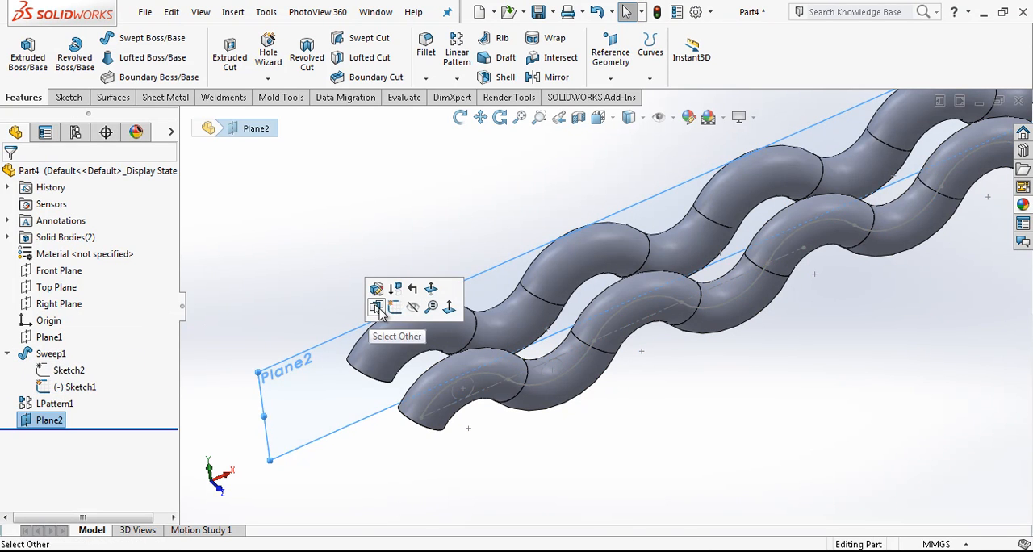
pyautogui.click(394, 307)
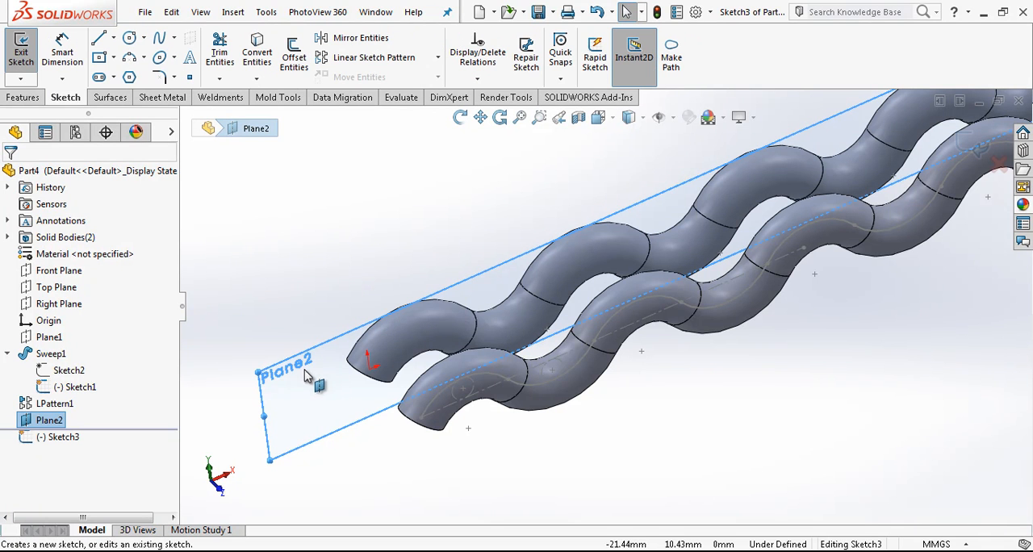
pyautogui.click(629, 117)
pyautogui.click(674, 202)
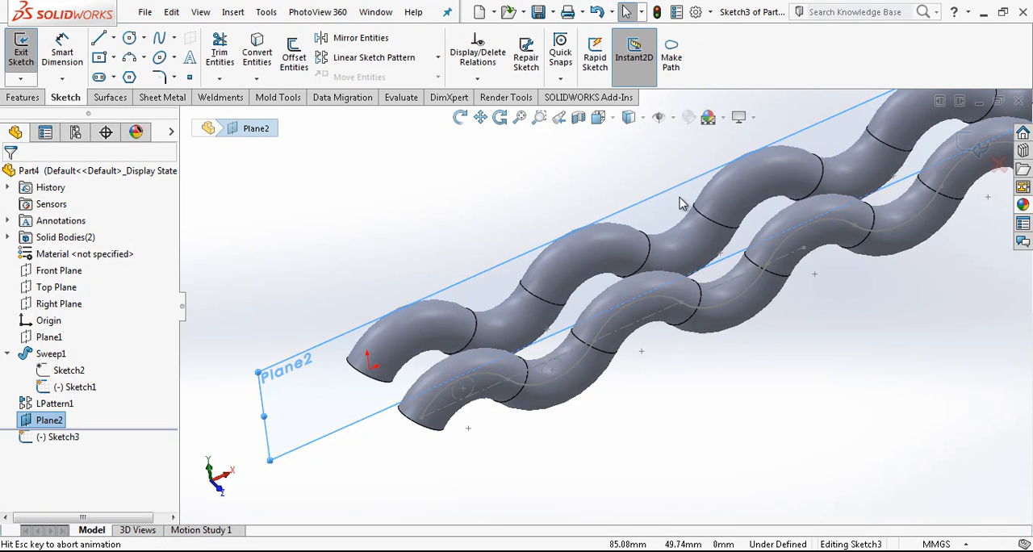
pyautogui.scroll(10, 733, 406)
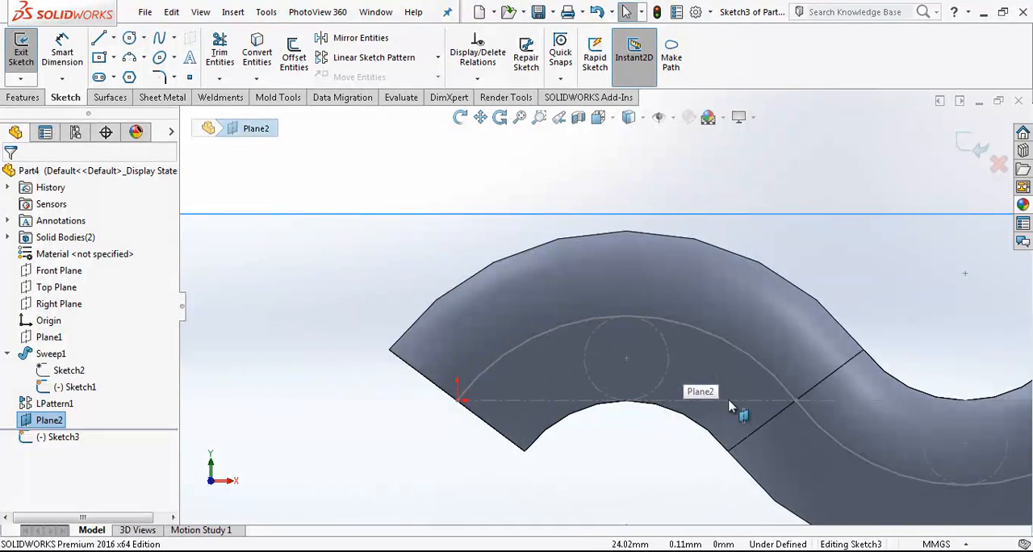
pyautogui.click(733, 406)
pyautogui.click(733, 401)
pyautogui.click(260, 57)
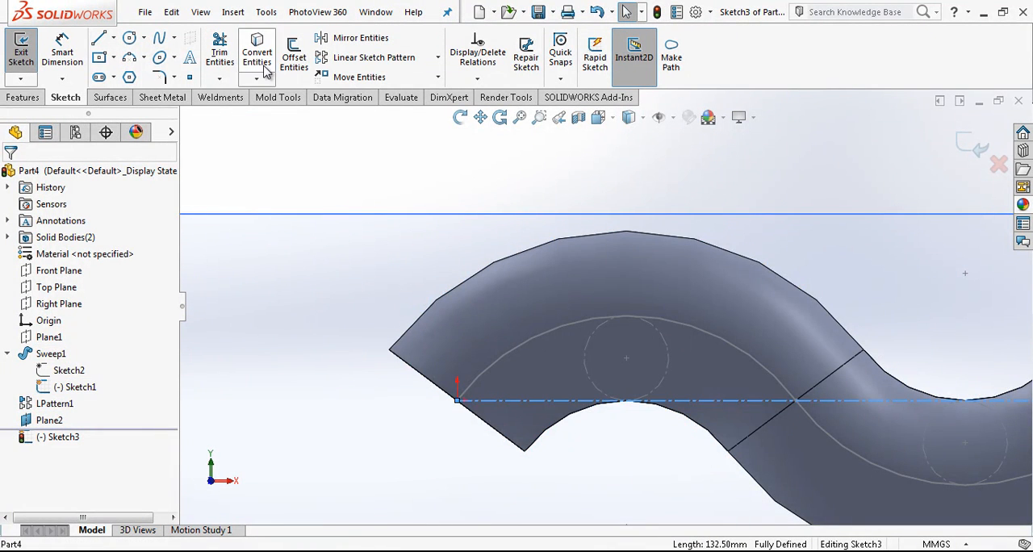
# Step: Change the converted line to construction geometry and finish the sketch
pyautogui.scroll(-12, 797, 345)
pyautogui.moveTo(772, 314); pyautogui.dragTo(775, 390, button='middle')
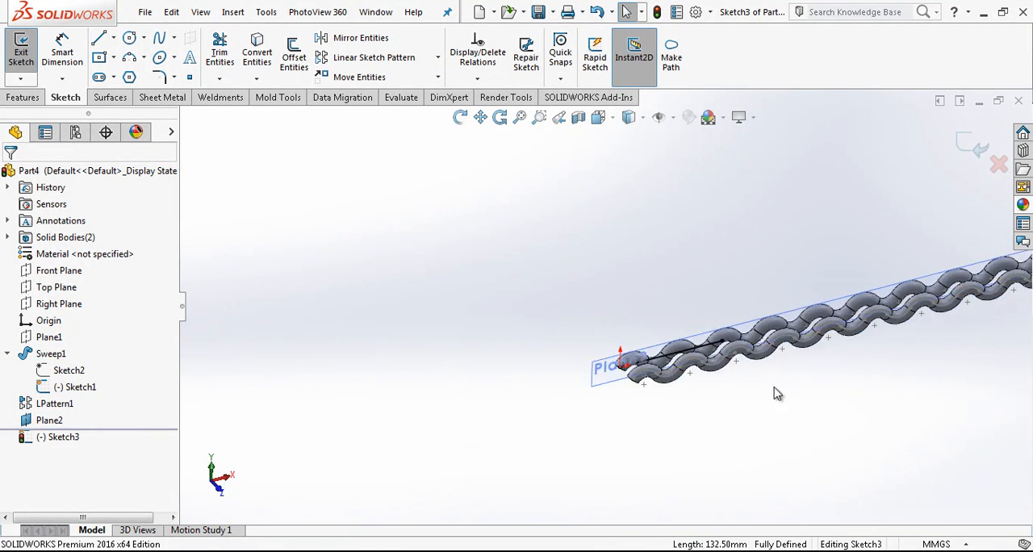
pyautogui.scroll(7, 671, 351)
pyautogui.click(685, 372)
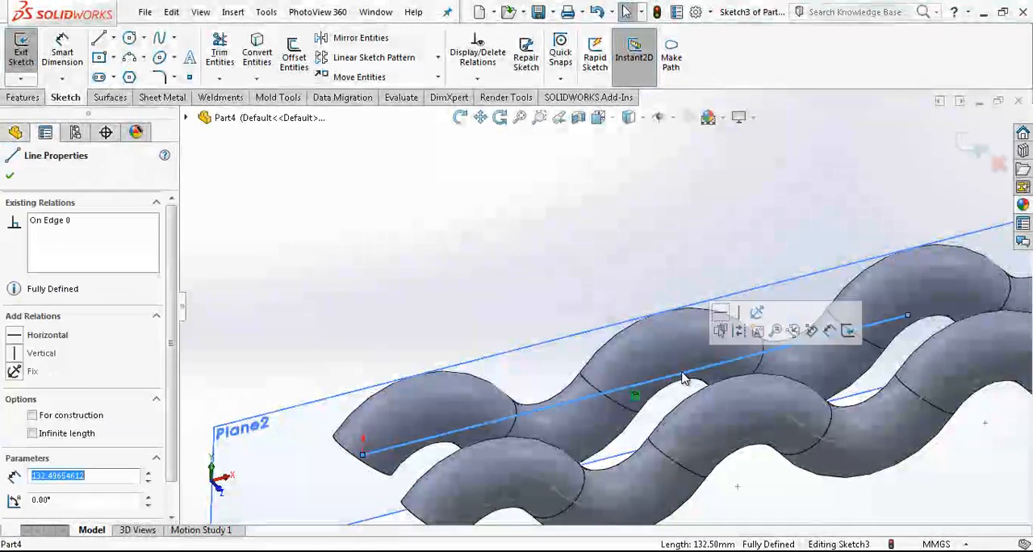
pyautogui.click(733, 339)
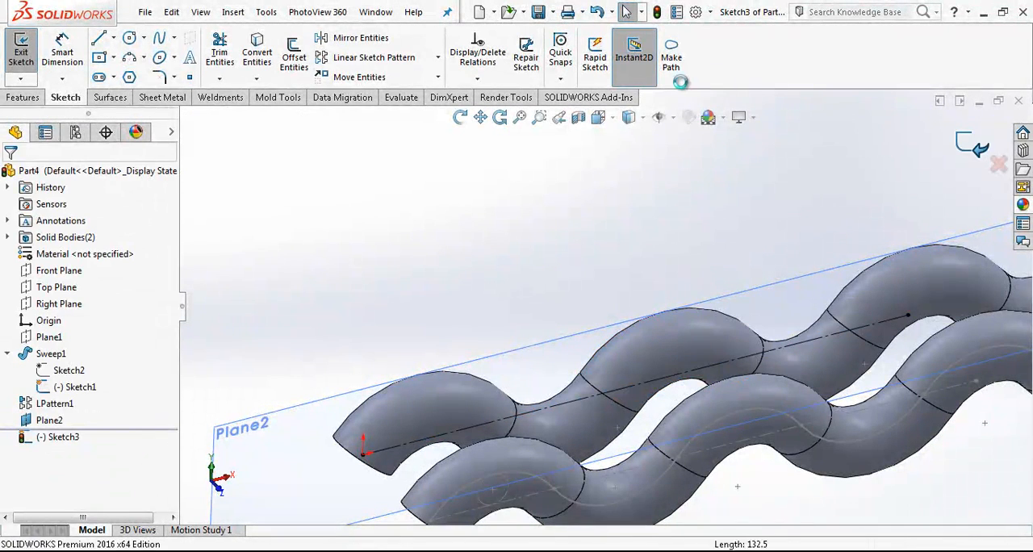
pyautogui.click(978, 144)
# Step: Create a reference axis along the construction line through the second wire, and hide the line's sketch
pyautogui.click(611, 55)
pyautogui.click(621, 115)
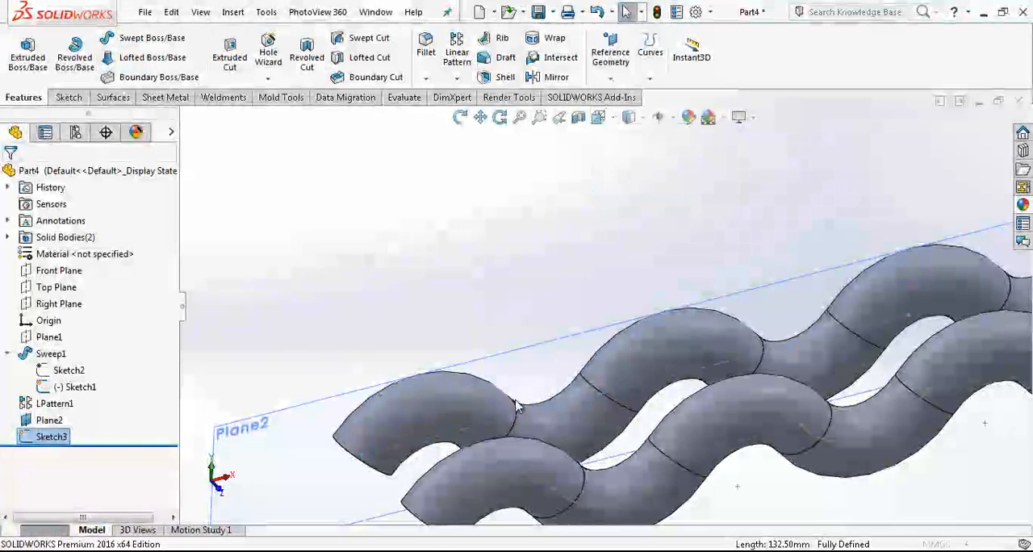
pyautogui.click(493, 423)
pyautogui.moveTo(503, 427); pyautogui.dragTo(541, 393, button='middle')
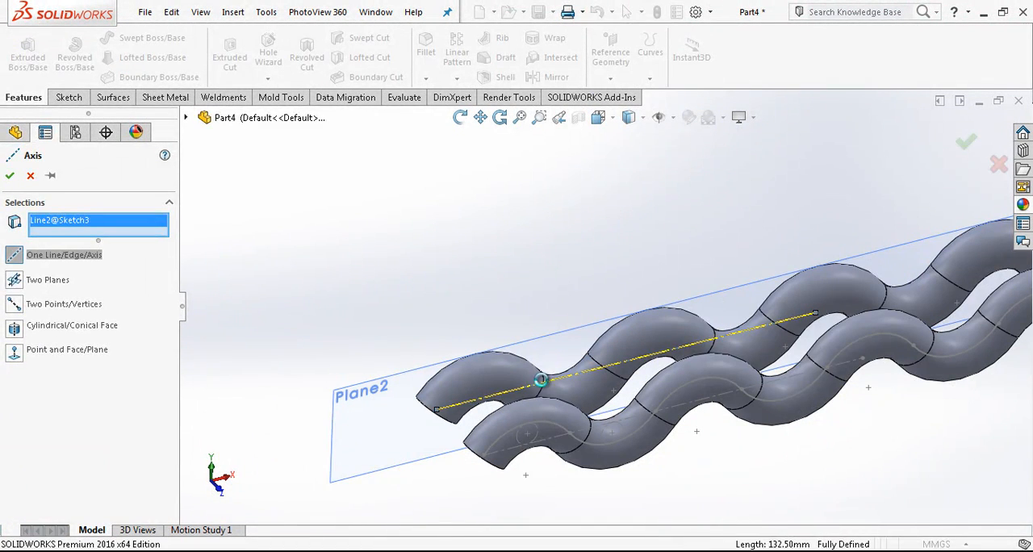
pyautogui.press('Return')
pyautogui.click(51, 437)
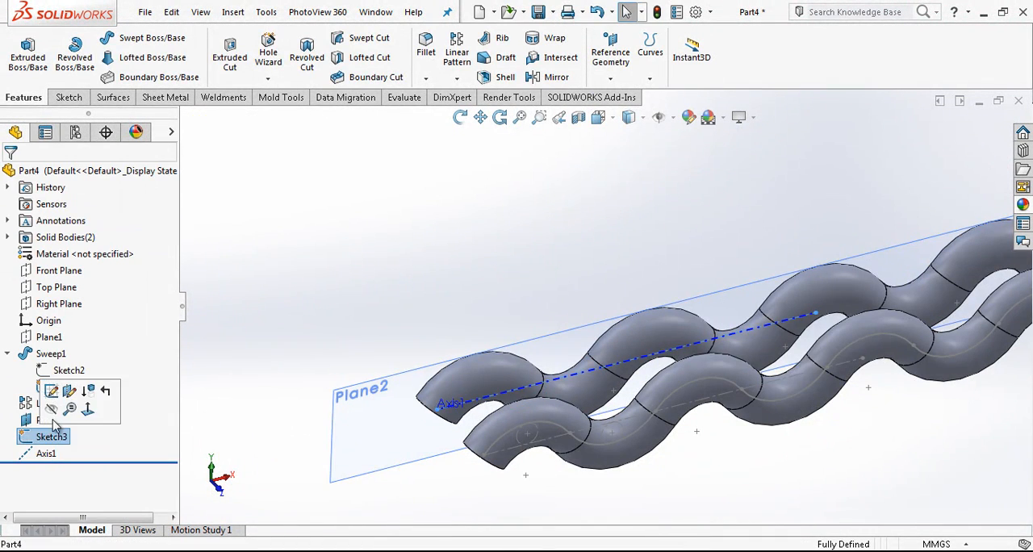
pyautogui.click(69, 408)
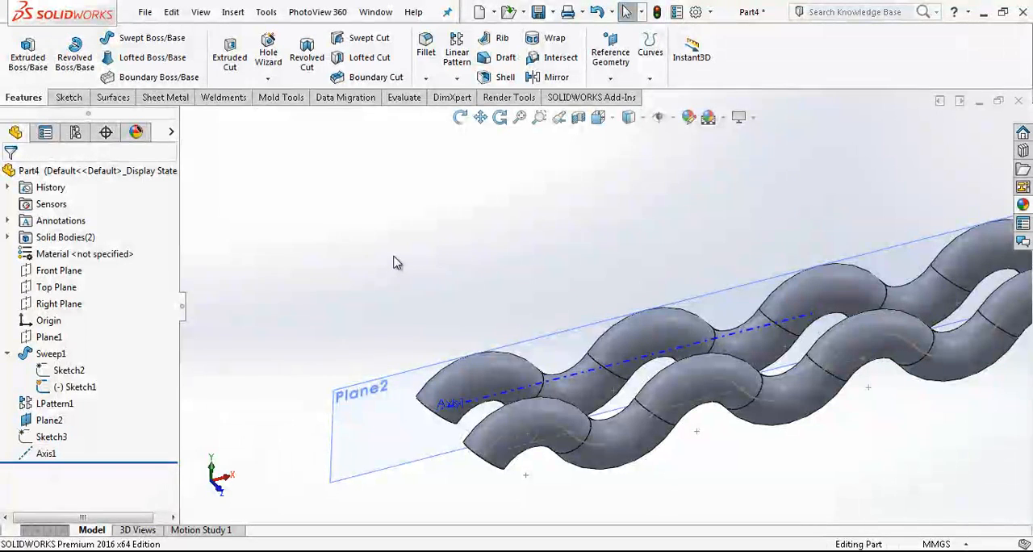
# Step: Rotate the patterned second wire body 180 degrees about the new axis with Move/Copy Body
pyautogui.click(55, 454)
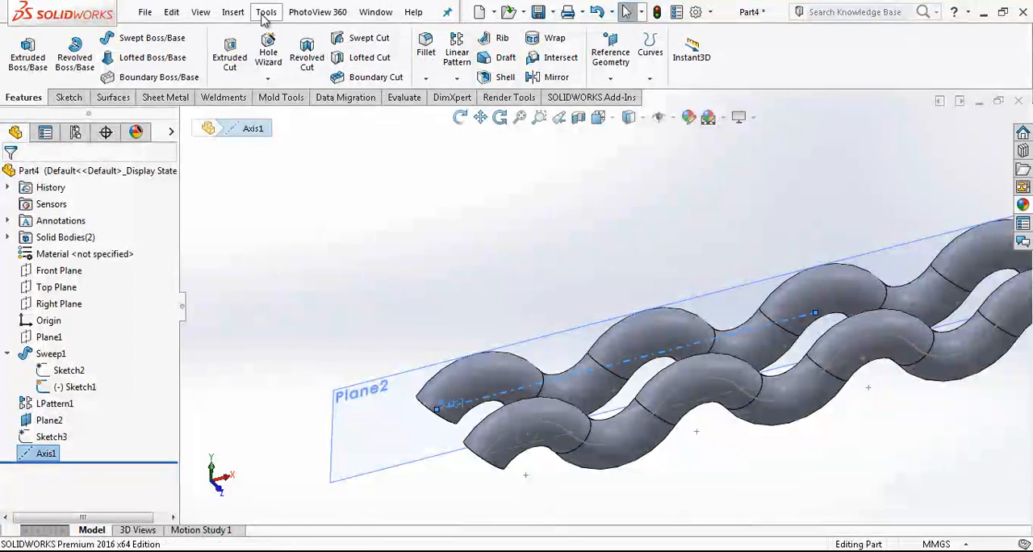
pyautogui.click(234, 12)
pyautogui.moveTo(284, 87)
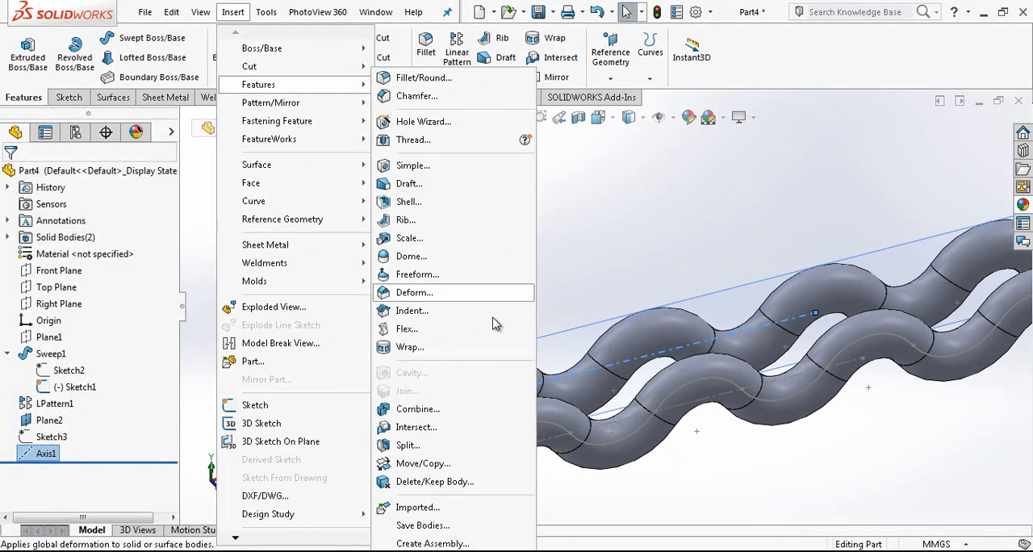
pyautogui.click(453, 465)
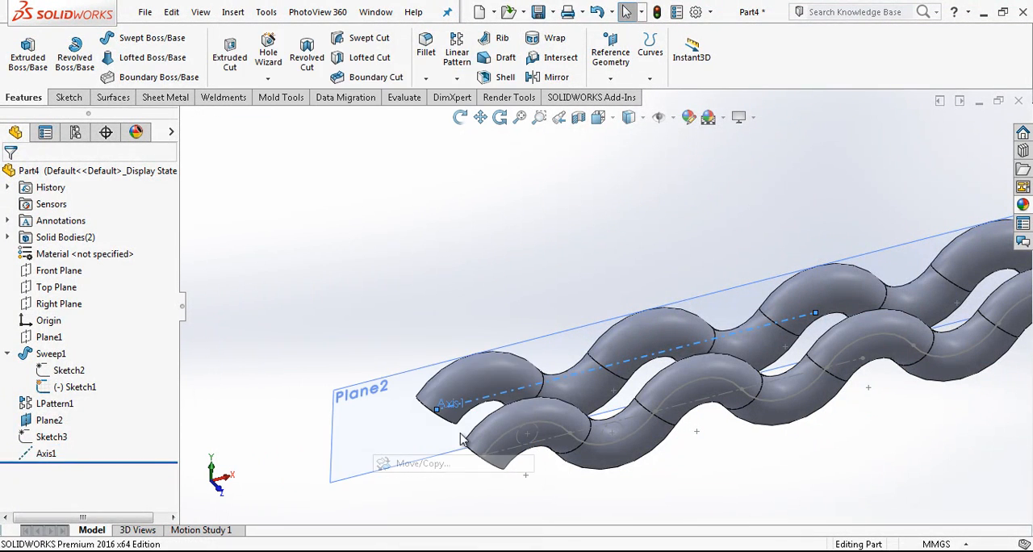
pyautogui.click(466, 368)
pyautogui.click(85, 325)
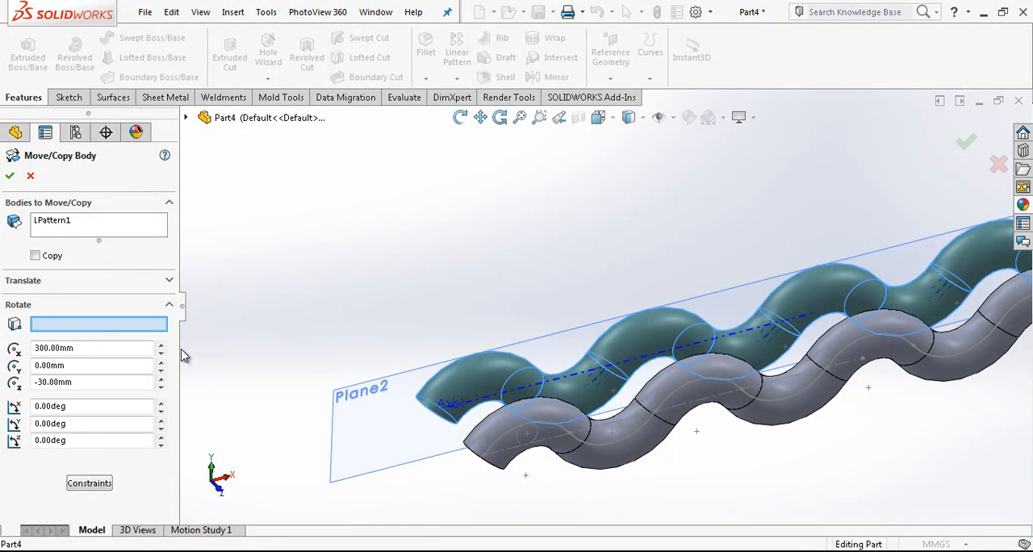
pyautogui.click(491, 405)
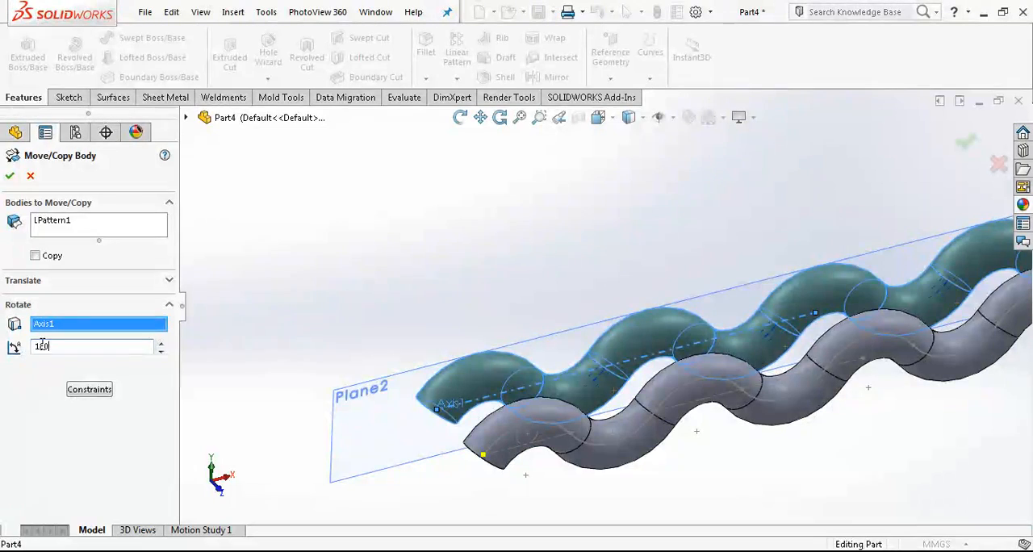
pyautogui.press('Return')
pyautogui.press('Return')
# Step: Hide the offset reference plane and the rotation axis at the second wire
pyautogui.scroll(5, 589, 314)
pyautogui.moveTo(588, 315); pyautogui.dragTo(587, 411, button='middle')
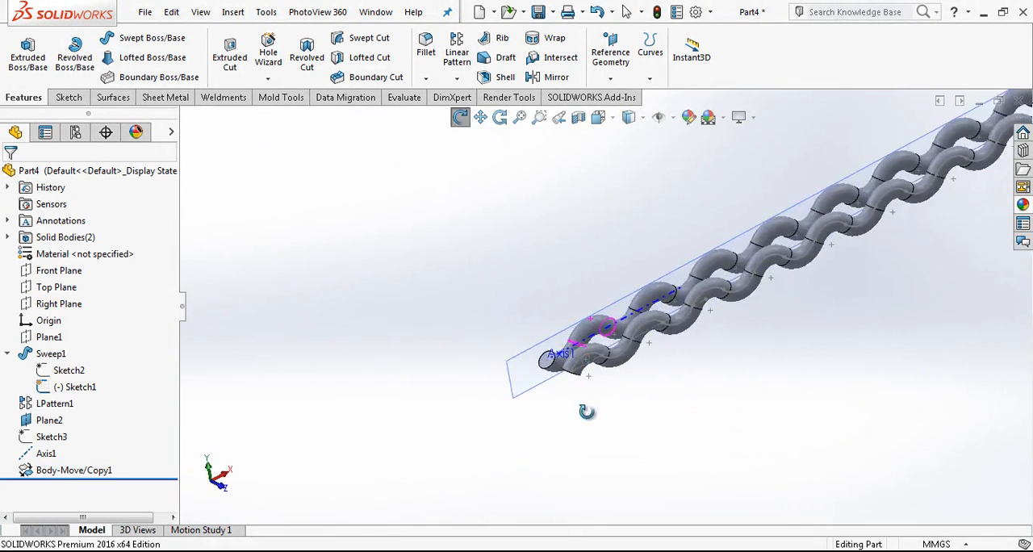
pyautogui.scroll(-6, 613, 360)
pyautogui.moveTo(628, 327); pyautogui.dragTo(565, 302, button='middle')
pyautogui.click(417, 305)
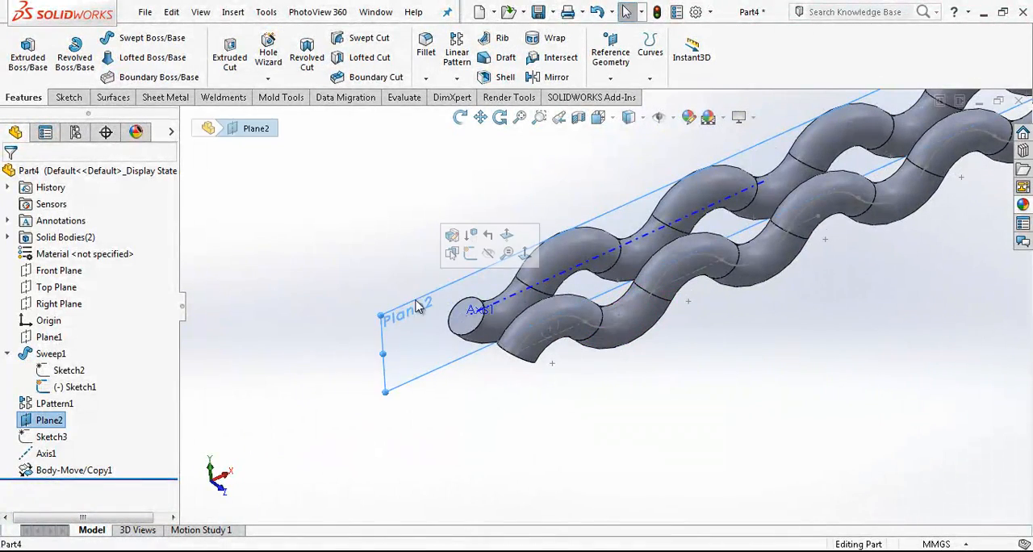
pyautogui.click(487, 253)
pyautogui.click(506, 301)
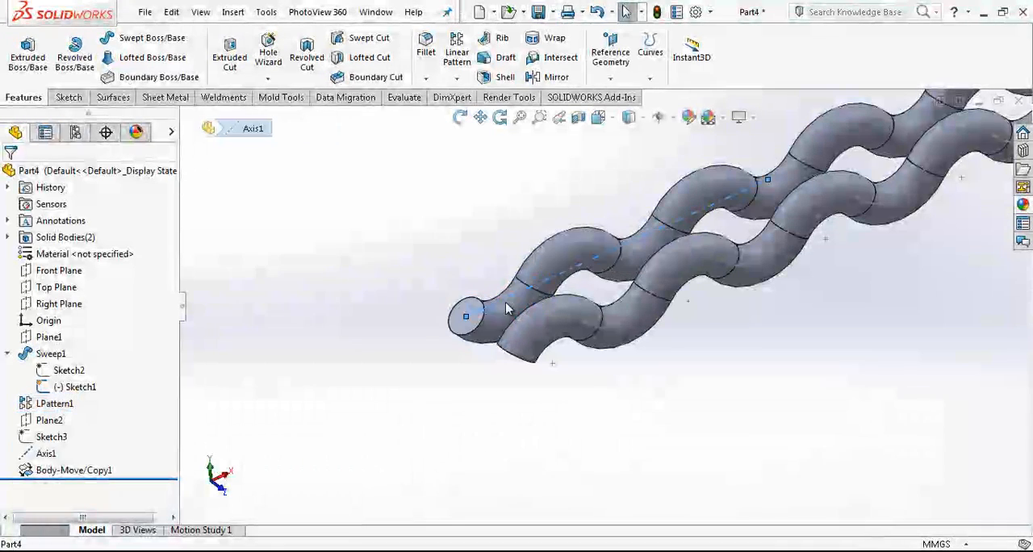
pyautogui.click(562, 258)
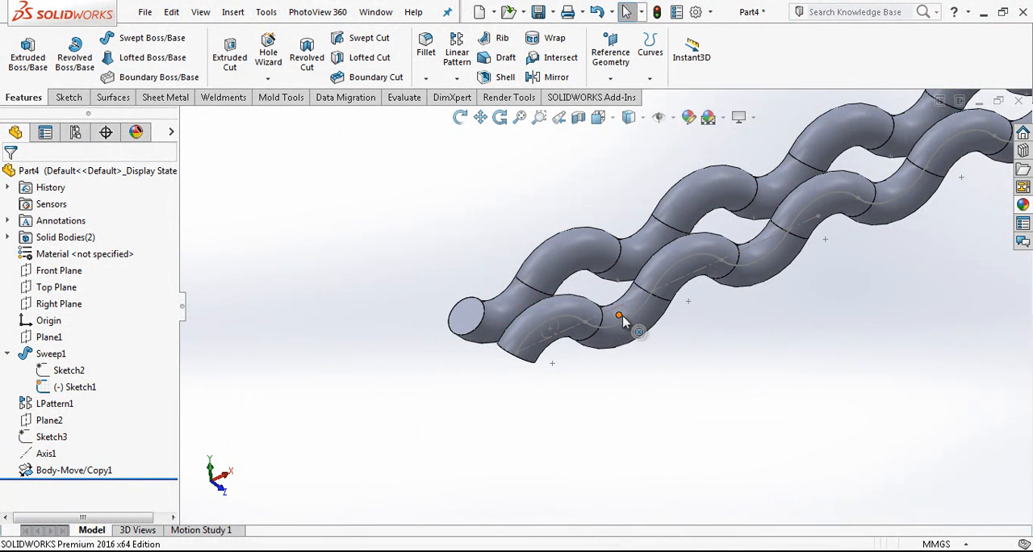
# Step: Create a reference axis normal to the Top Plane through the first arc's center point at the start of the original wire
pyautogui.click(63, 289)
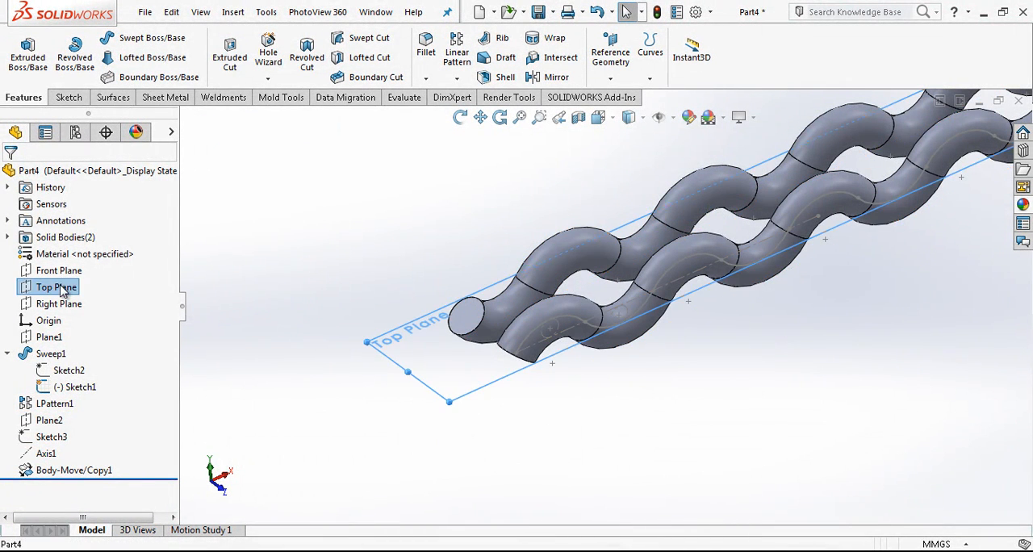
pyautogui.click(649, 78)
pyautogui.click(611, 78)
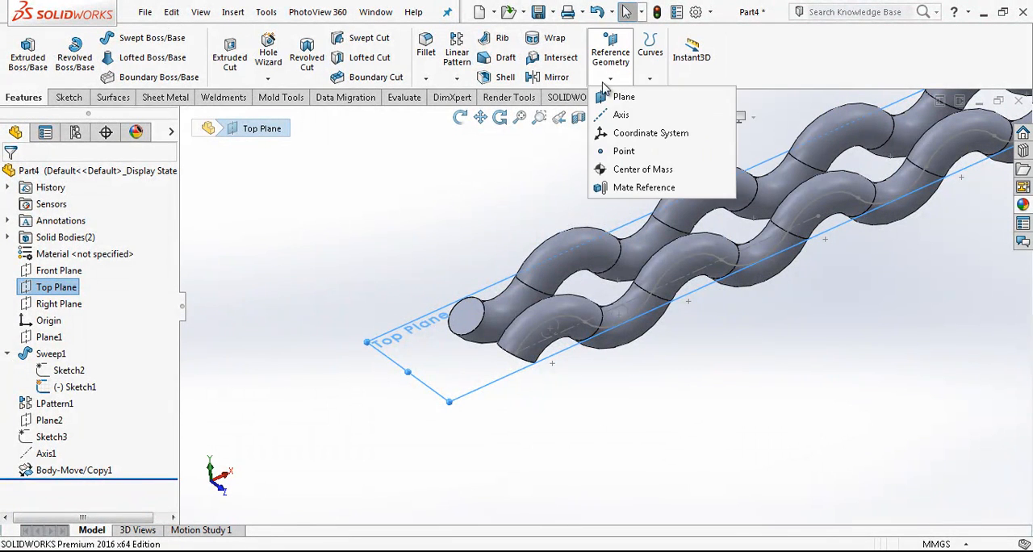
pyautogui.click(620, 115)
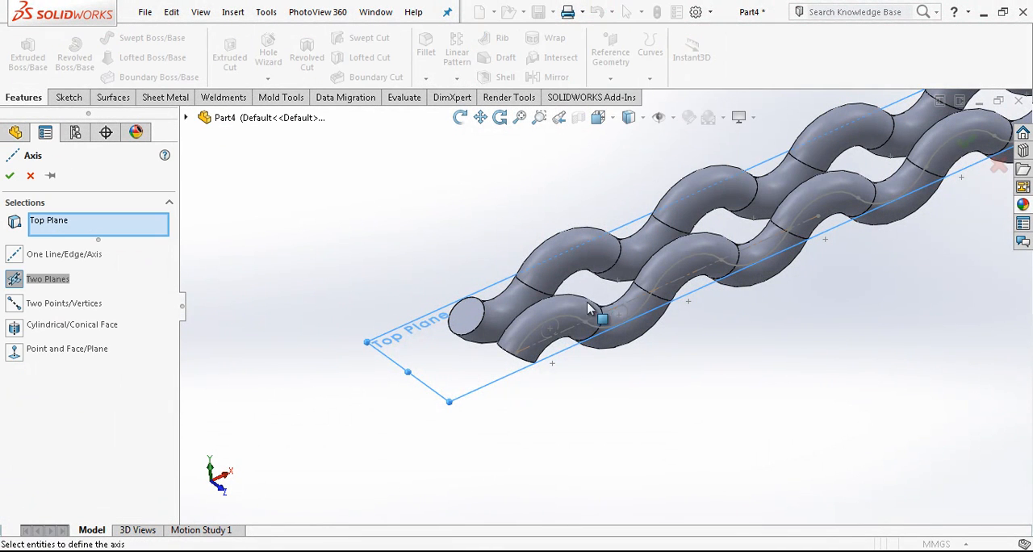
pyautogui.click(553, 365)
pyautogui.rightClick(542, 393)
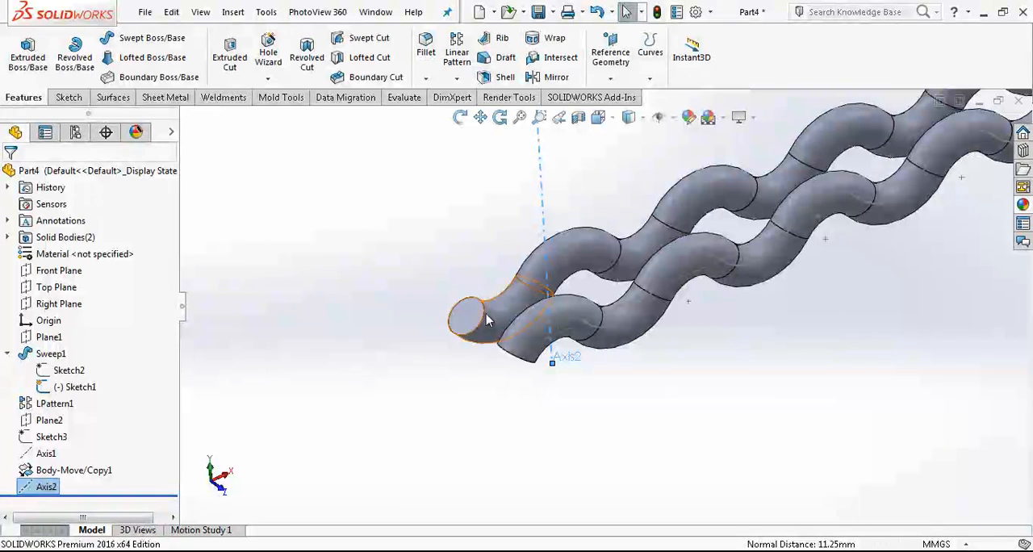
# Step: Circular-pattern the original wire body about the vertical axis with 2 instances at 90 degrees
pyautogui.click(457, 79)
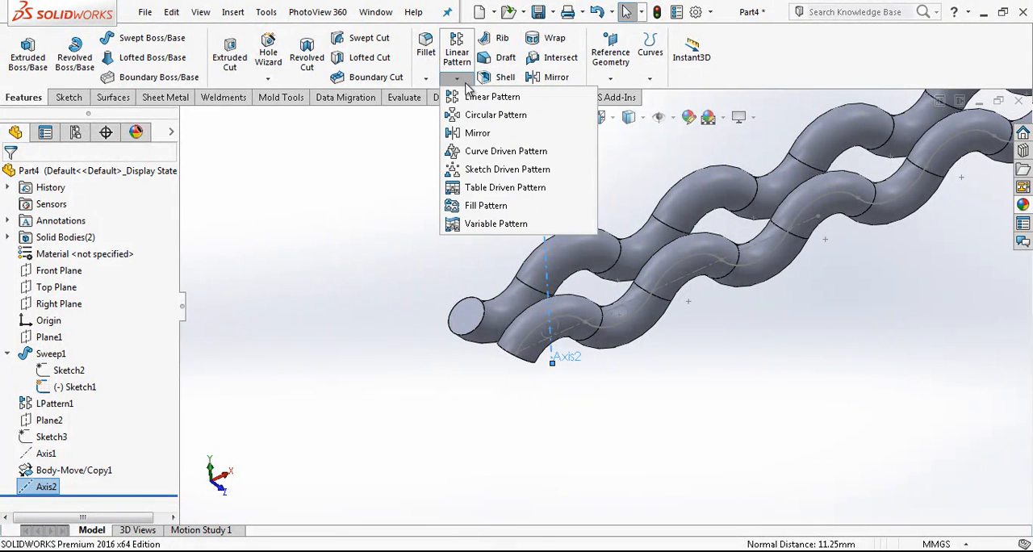
pyautogui.click(515, 115)
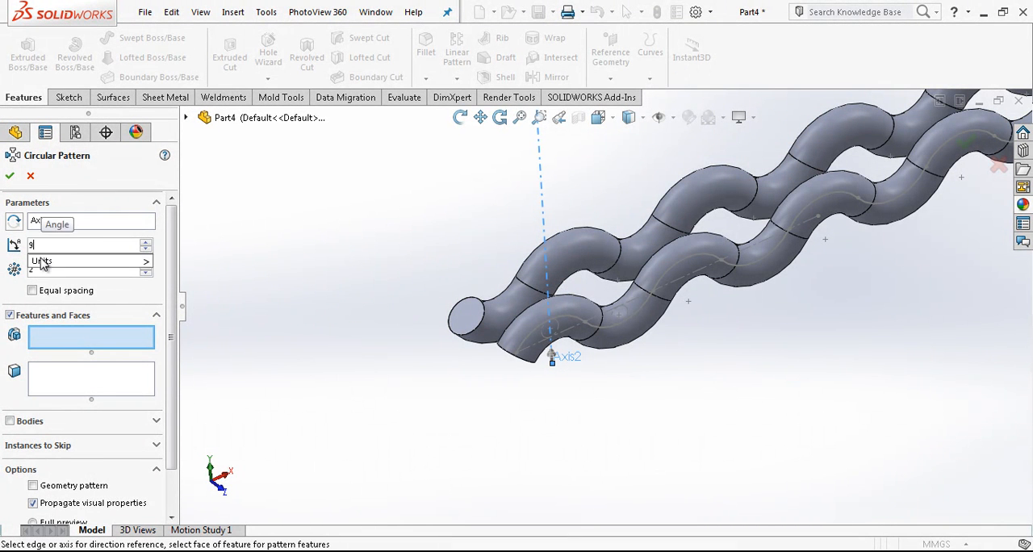
pyautogui.moveTo(127, 257)
pyautogui.click(175, 330)
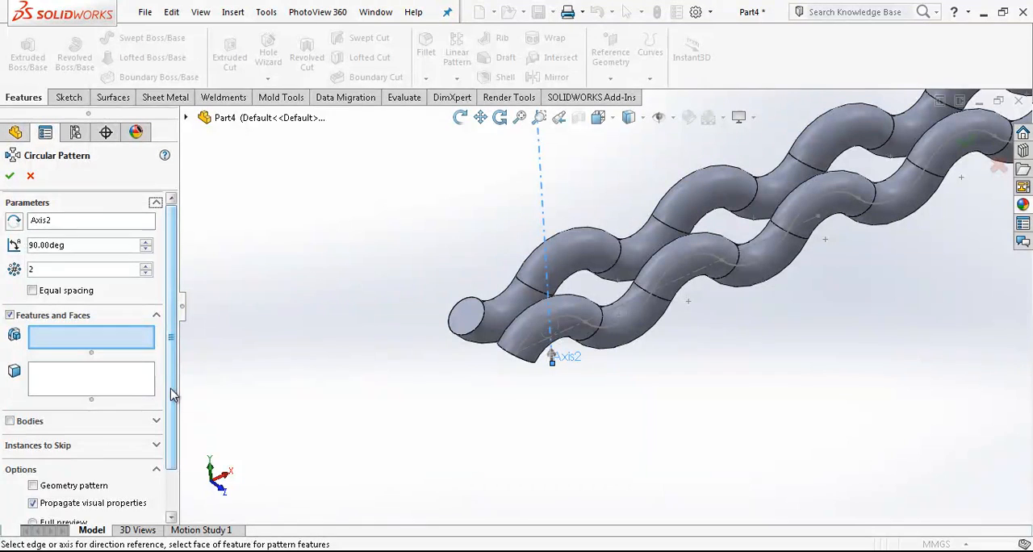
pyautogui.scroll(-2, 172, 393)
pyautogui.click(31, 365)
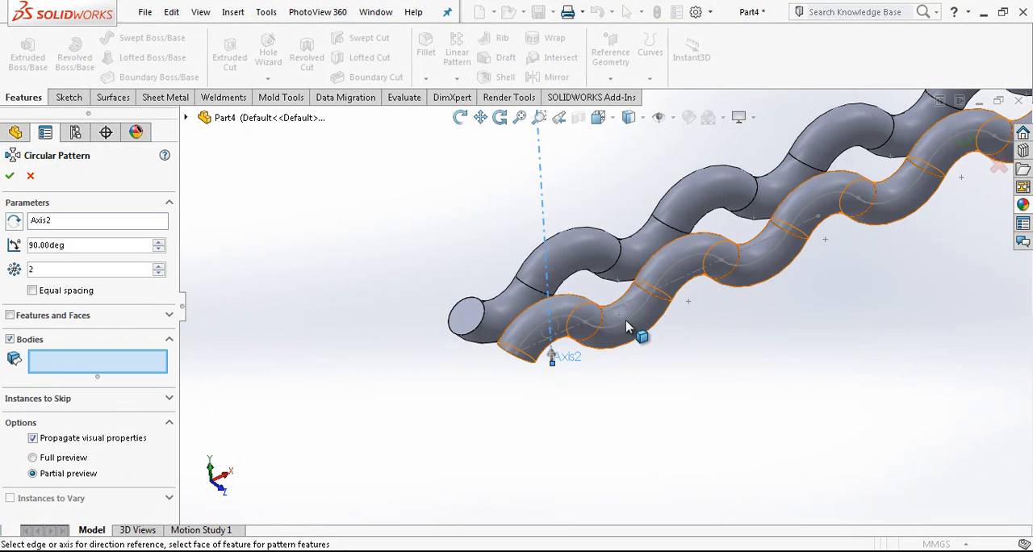
pyautogui.click(574, 316)
pyautogui.scroll(-3, 581, 318)
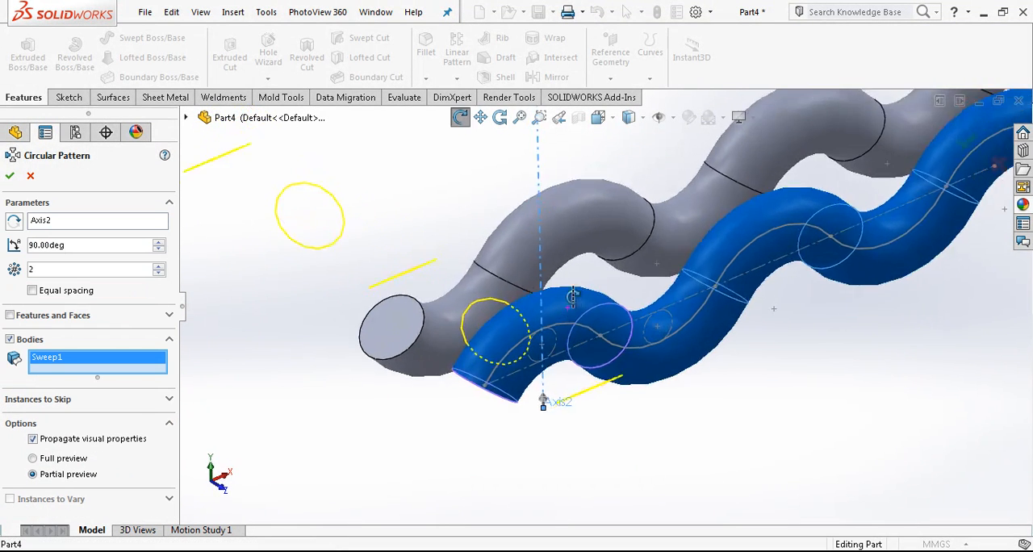
pyautogui.press('Return')
# Step: Create a reference plane parallel to the Right Plane, passing through the vertical axis at the start of the original wire
pyautogui.moveTo(542, 311)
pyautogui.mouseDown(button='middle')
pyautogui.moveTo(599, 293)
pyautogui.moveTo(555, 317)
pyautogui.moveTo(544, 310)
pyautogui.mouseUp(button='middle')
pyautogui.scroll(3, 544, 310)
pyautogui.scroll(-4, 560, 309)
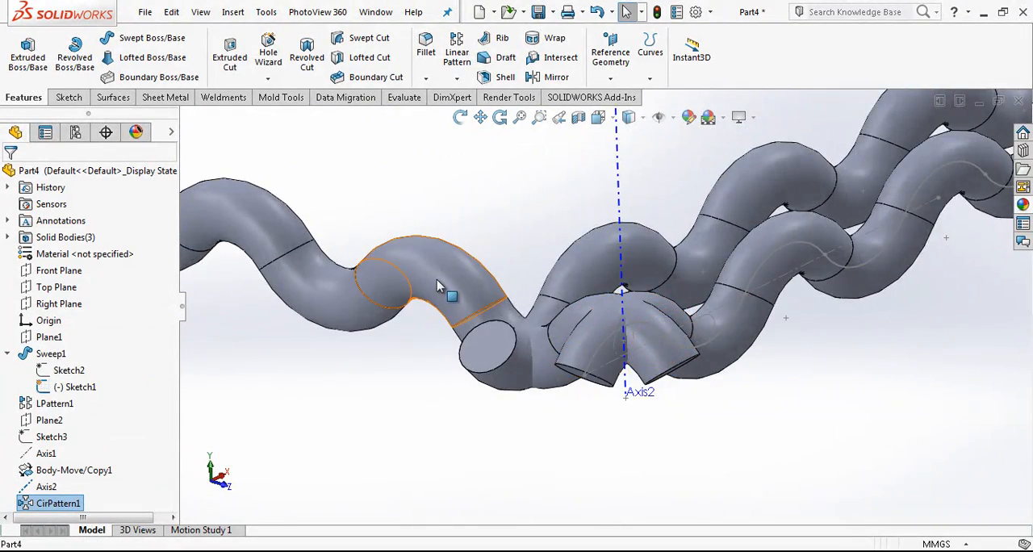
pyautogui.scroll(5, 440, 283)
pyautogui.moveTo(644, 264); pyautogui.dragTo(464, 313, button='middle')
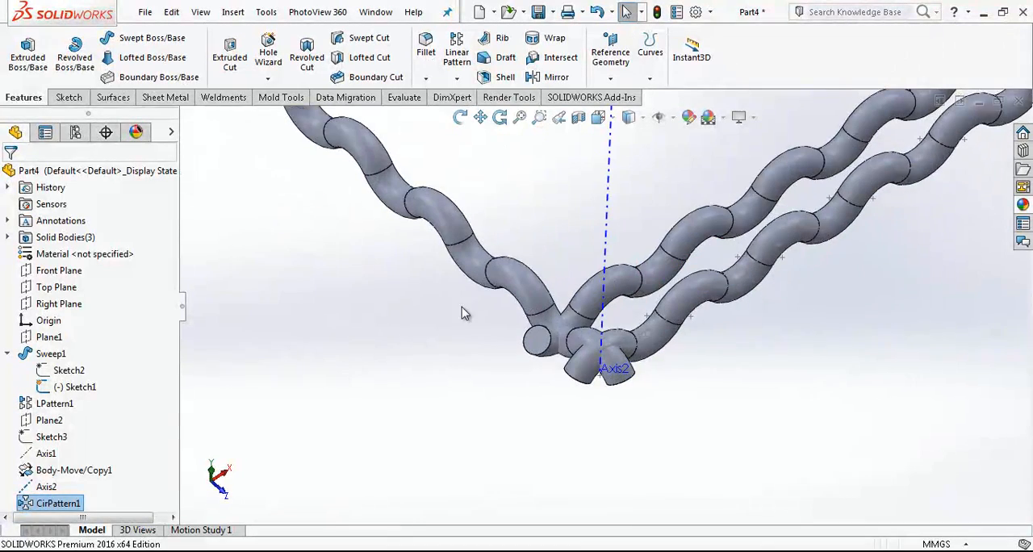
pyautogui.click(58, 303)
pyautogui.click(611, 53)
pyautogui.click(628, 97)
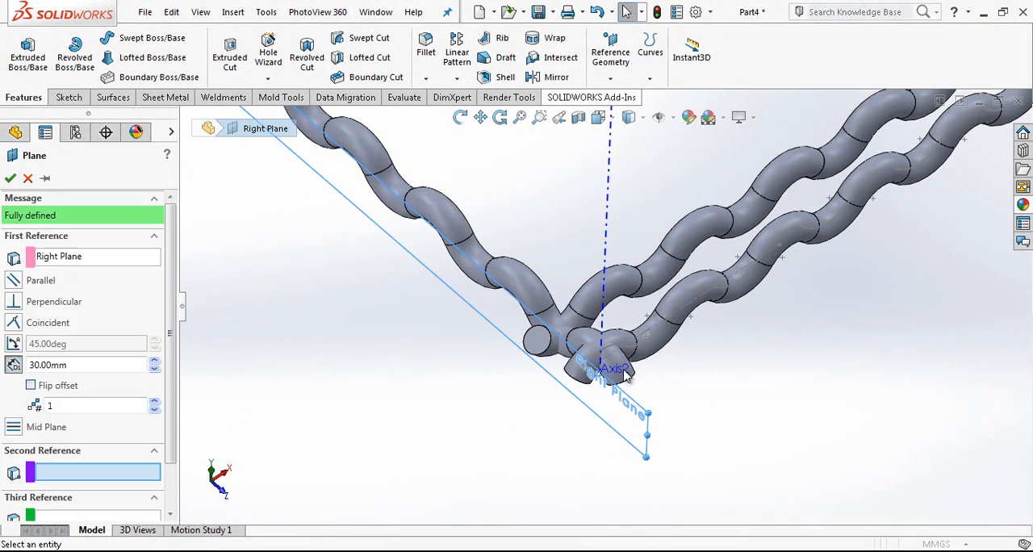
pyautogui.scroll(-5, 565, 355)
pyautogui.click(553, 310)
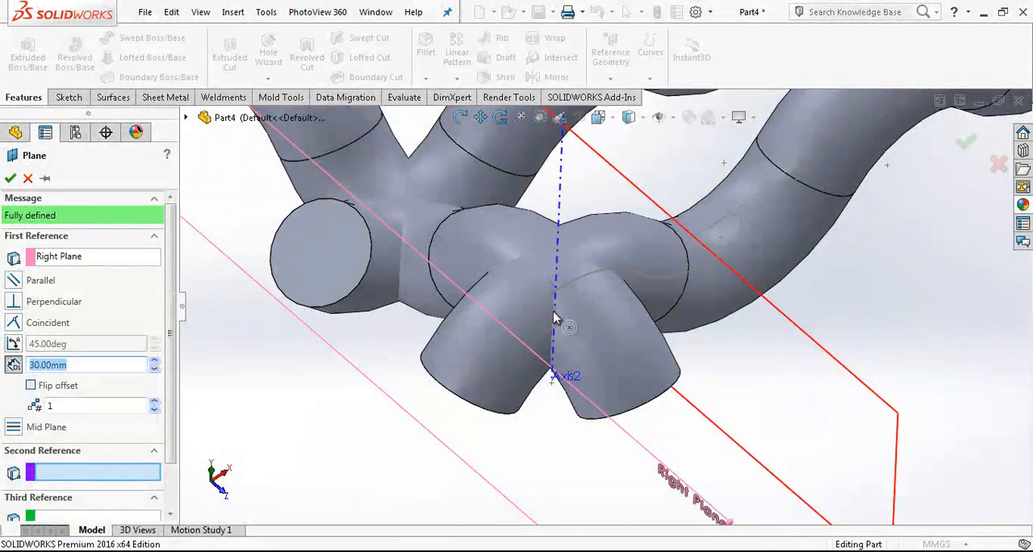
pyautogui.click(9, 179)
pyautogui.scroll(3, 517, 267)
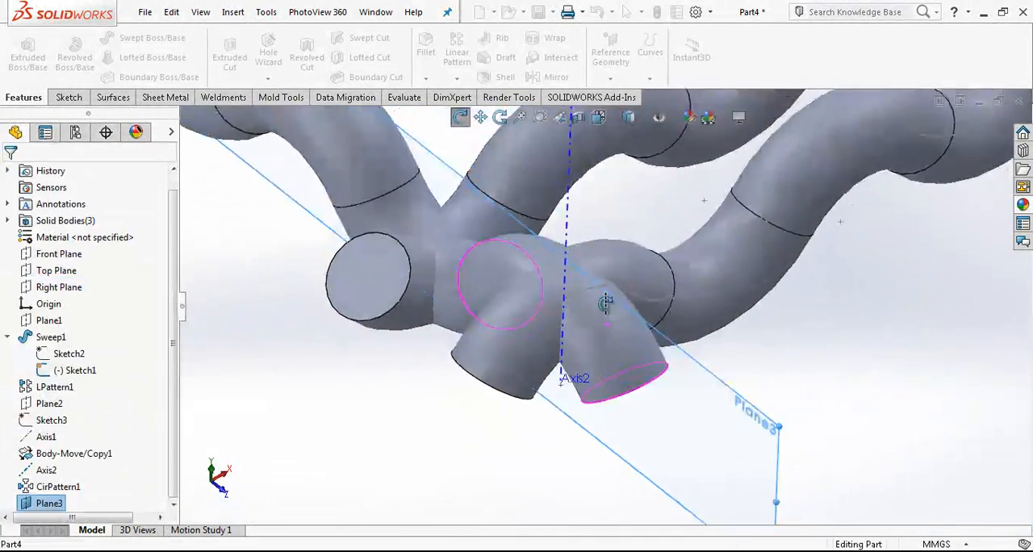
pyautogui.moveTo(588, 334); pyautogui.dragTo(574, 315, button='middle')
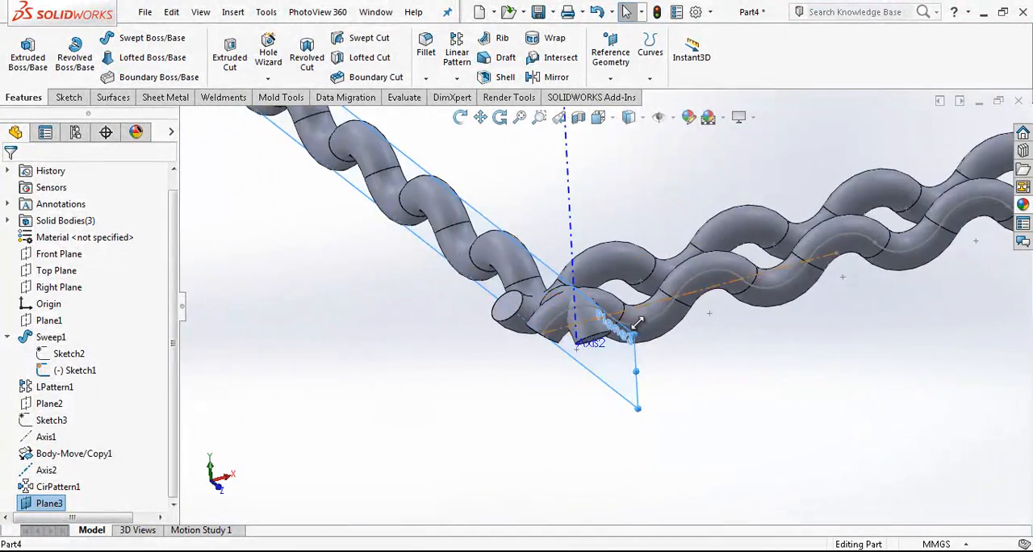
pyautogui.scroll(-3, 602, 331)
pyautogui.moveTo(615, 365)
pyautogui.mouseDown(button='middle')
pyautogui.moveTo(632, 350)
pyautogui.moveTo(616, 347)
pyautogui.mouseUp(button='middle')
pyautogui.scroll(-3, 567, 316)
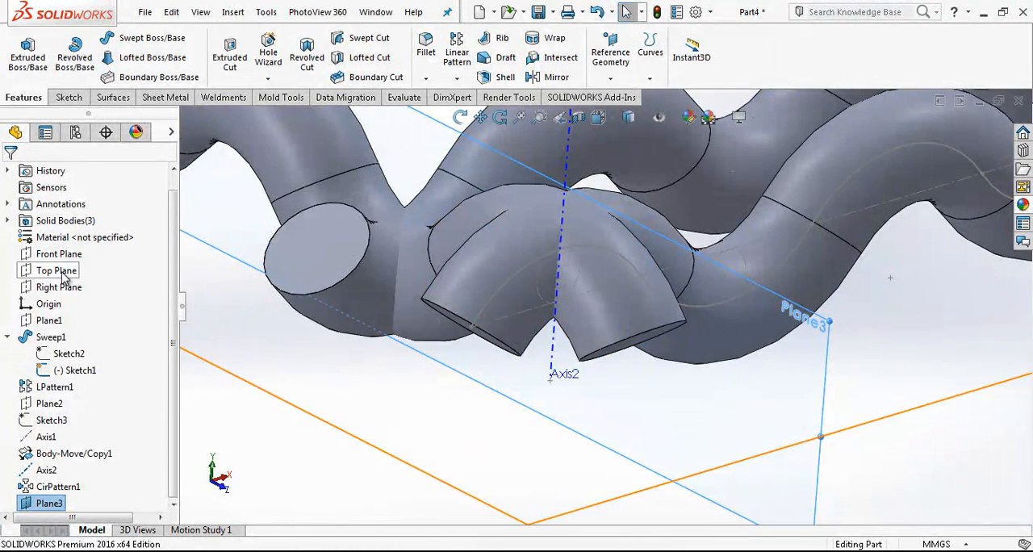
pyautogui.scroll(2, 686, 276)
pyautogui.scroll(3, 686, 276)
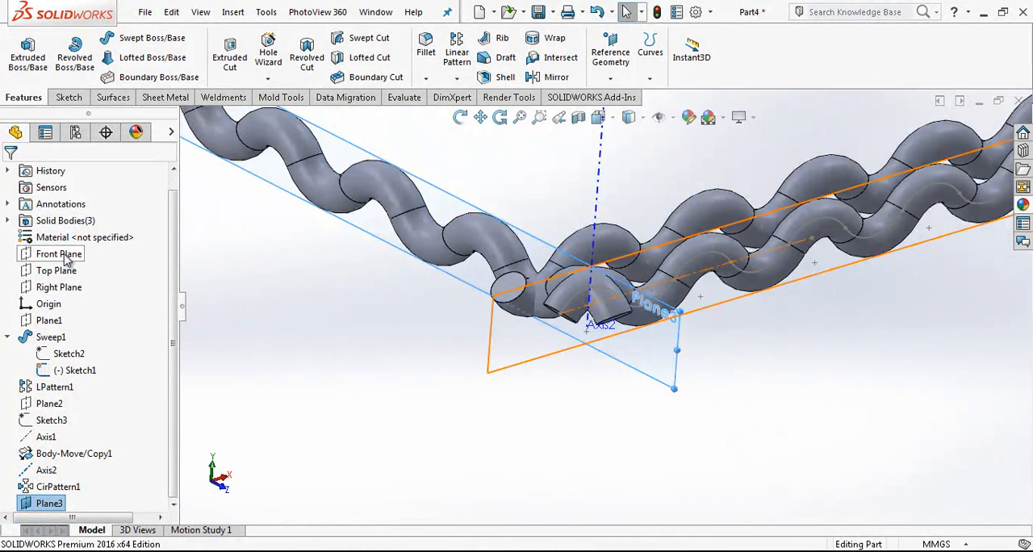
pyautogui.click(68, 255)
pyautogui.click(611, 50)
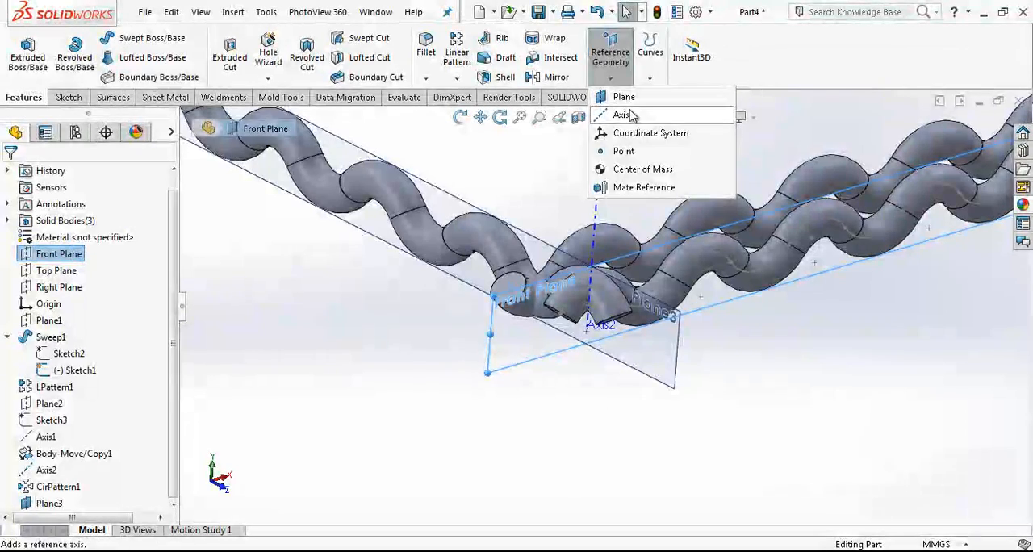
pyautogui.click(626, 106)
pyautogui.scroll(-3, 593, 294)
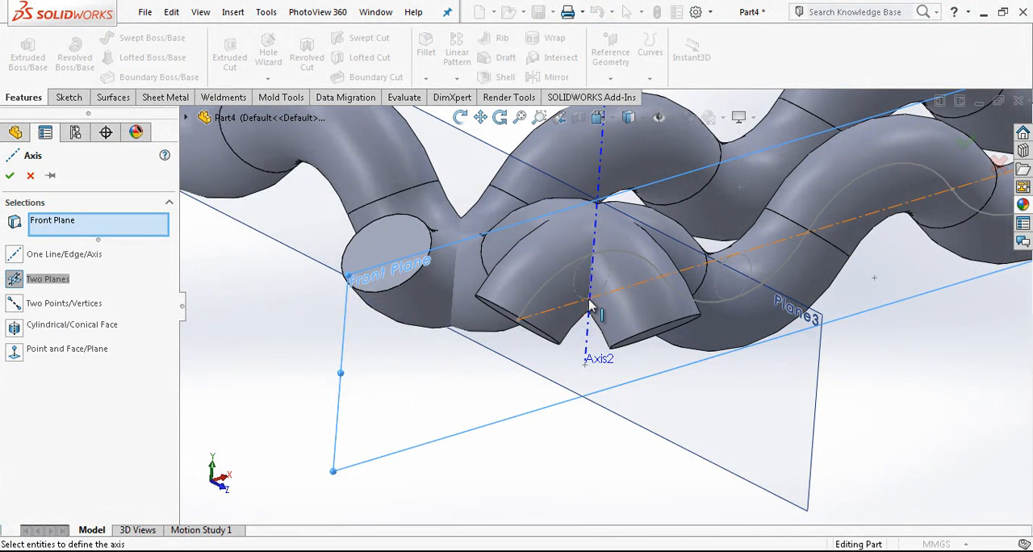
pyautogui.scroll(-3, 596, 299)
pyautogui.press('Escape')
# Step: Sketch on the new parallel plane a horizontal line about 26 mm long outward from the first arc's center at the vertical axis
pyautogui.scroll(2, 602, 304)
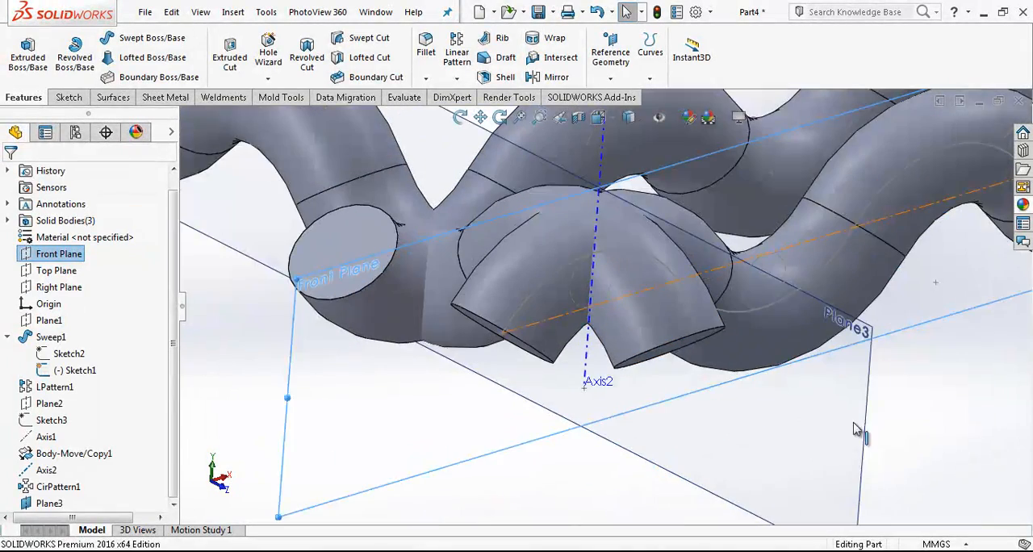
pyautogui.click(857, 426)
pyautogui.click(896, 373)
pyautogui.scroll(-1, 815, 351)
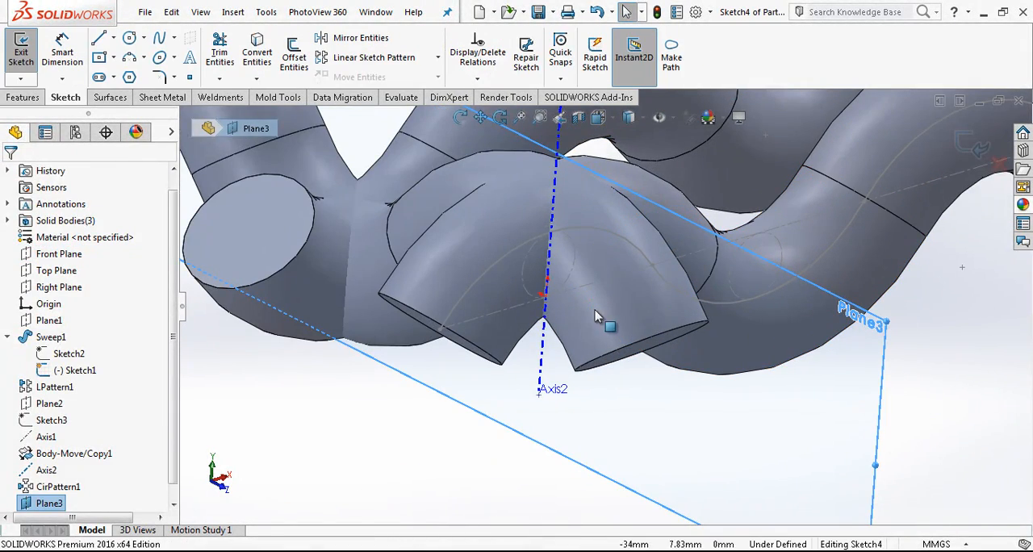
pyautogui.press('l')
pyautogui.click(545, 297)
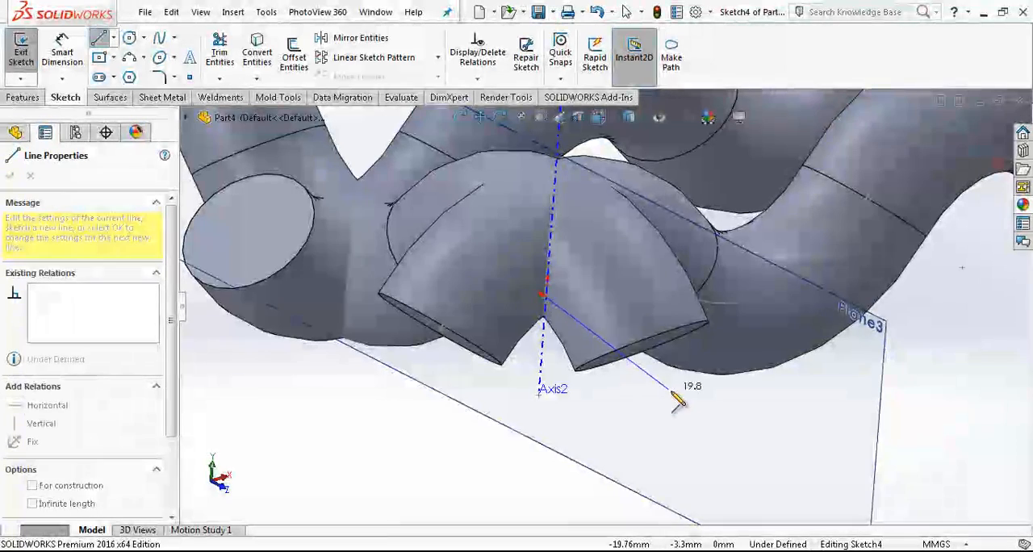
pyautogui.doubleClick(716, 384)
pyautogui.press('Escape')
# Step: View the sketch plane face-on and convert the horizontal line to construction geometry
pyautogui.click(594, 120)
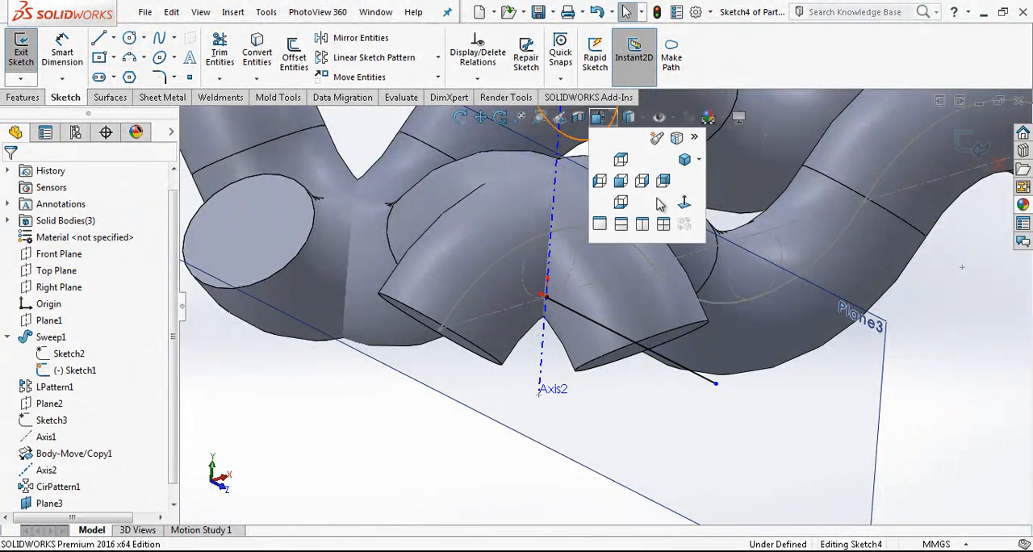
pyautogui.click(683, 207)
pyautogui.scroll(-6, 440, 365)
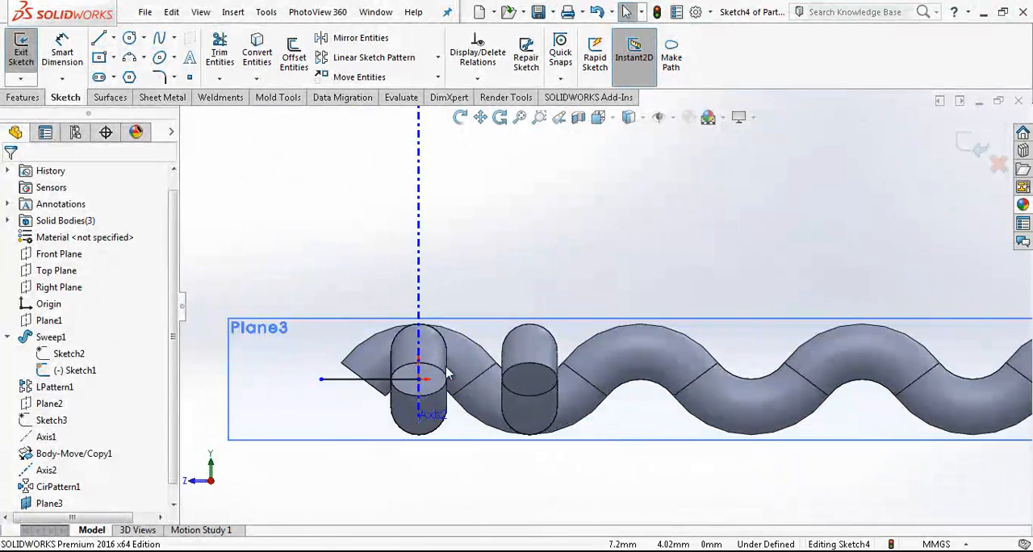
pyautogui.click(362, 383)
pyautogui.click(409, 332)
pyautogui.click(275, 234)
pyautogui.press('l')
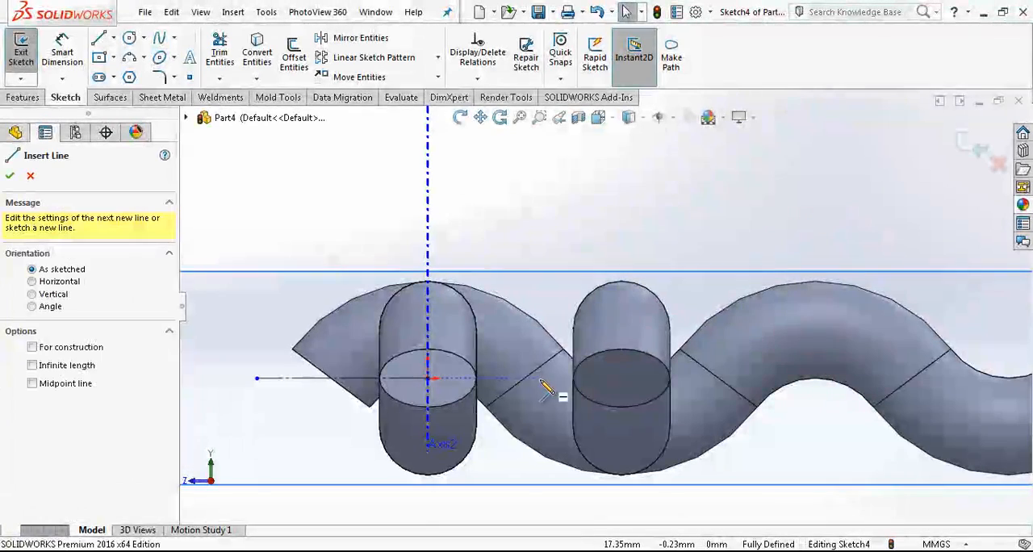
pyautogui.click(525, 379)
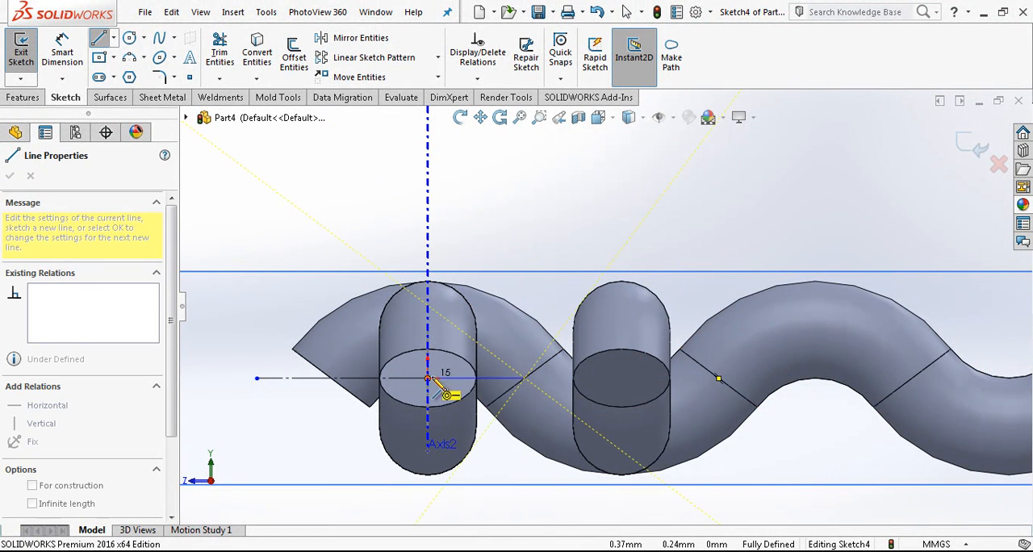
pyautogui.press('Escape')
# Step: Finish the sketch and create a reference axis along its horizontal construction line
pyautogui.moveTo(653, 284); pyautogui.dragTo(611, 358, button='middle')
pyautogui.scroll(-5, 627, 334)
pyautogui.click(966, 140)
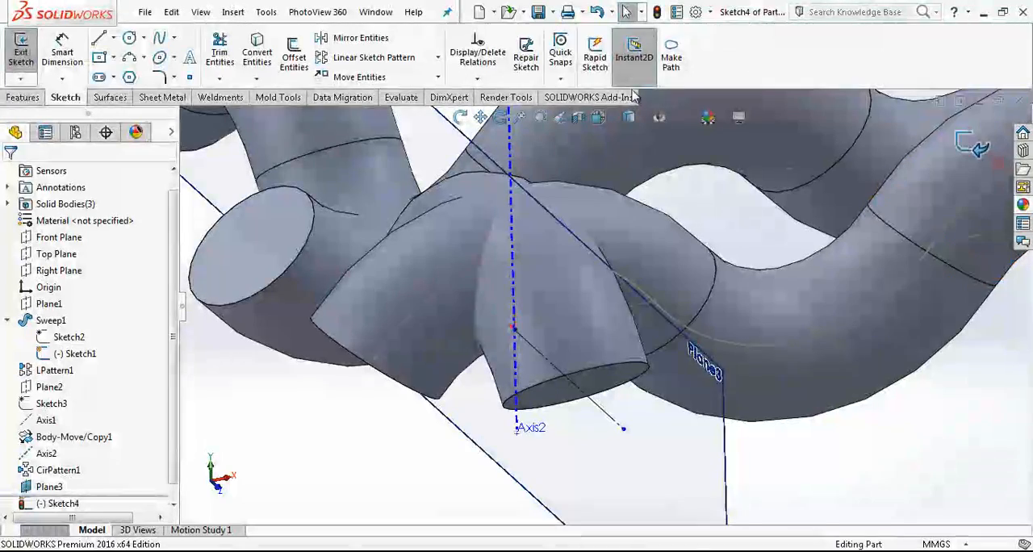
pyautogui.click(602, 80)
pyautogui.click(634, 118)
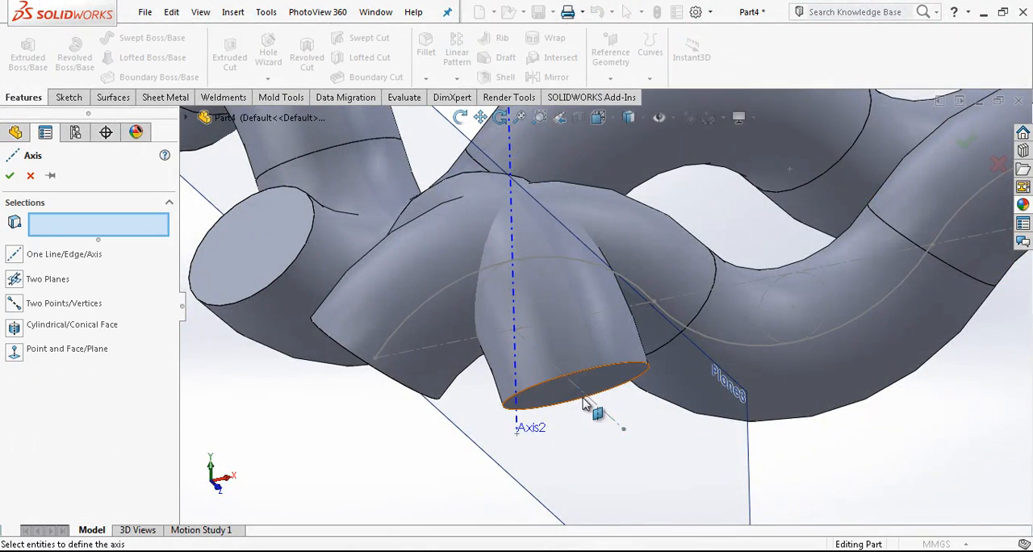
pyautogui.click(597, 397)
# Step: Hide the new parallel reference plane and the vertical axis at the crossing wire
pyautogui.scroll(5, 585, 385)
pyautogui.scroll(3, 587, 383)
pyautogui.moveTo(605, 372); pyautogui.dragTo(540, 396, button='middle')
pyautogui.click(494, 429)
pyautogui.click(562, 389)
pyautogui.scroll(3, 506, 423)
pyautogui.click(529, 260)
pyautogui.scroll(-5, 517, 349)
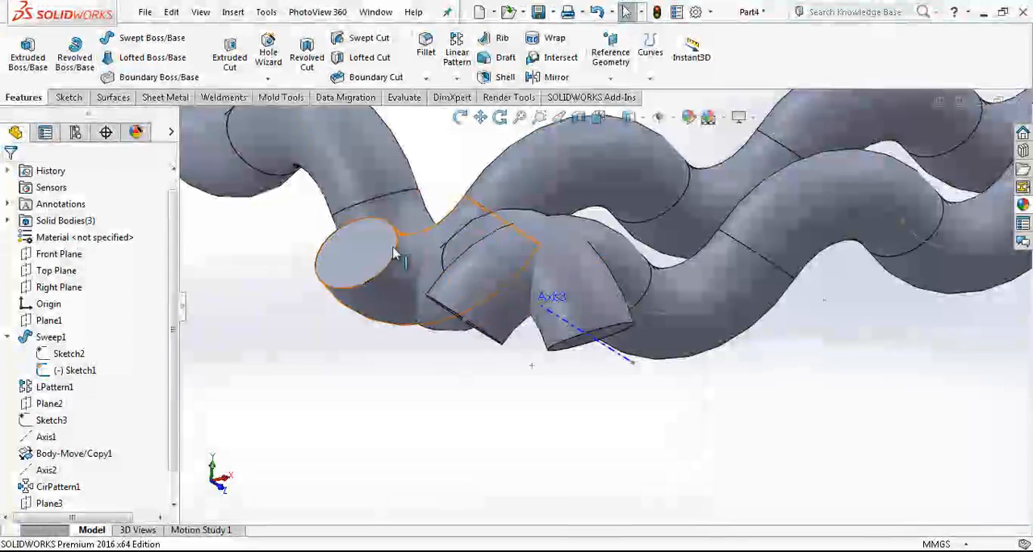
# Step: Rotate the circular-patterned crossing wire body 180 degrees about the horizontal sketch line with Move/Copy Body
pyautogui.click(604, 351)
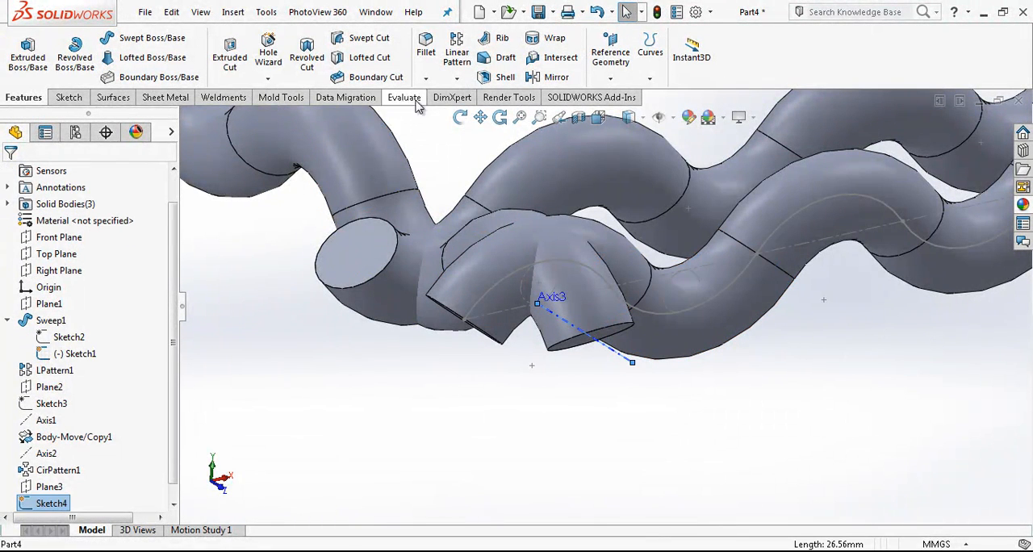
pyautogui.rightClick(227, 204)
pyautogui.moveTo(277, 345)
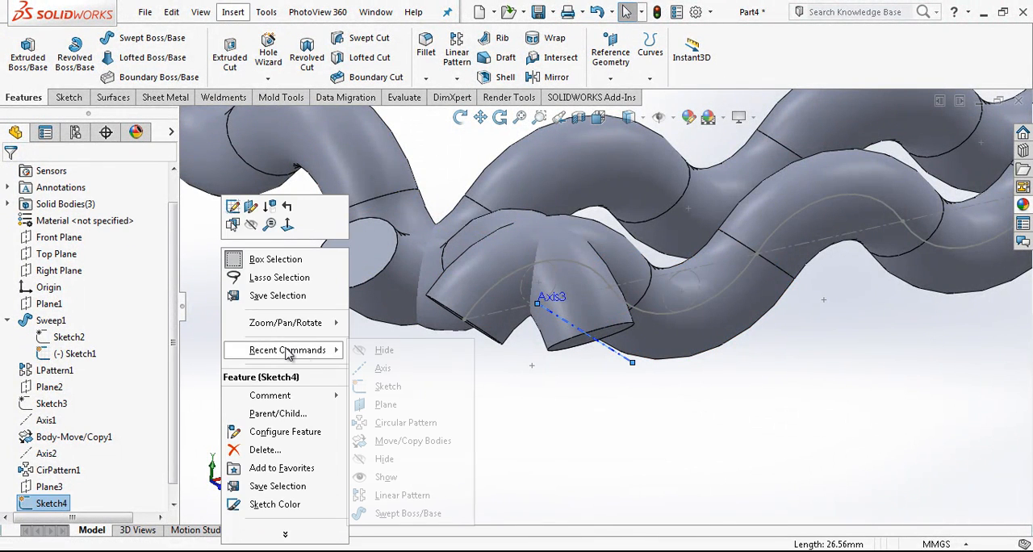
pyautogui.click(419, 456)
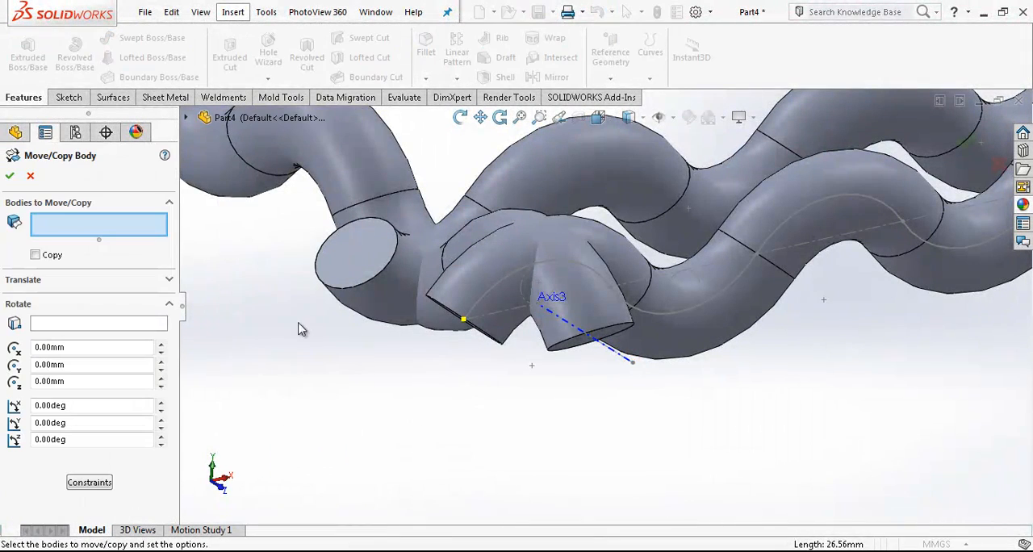
pyautogui.click(329, 180)
pyautogui.click(69, 326)
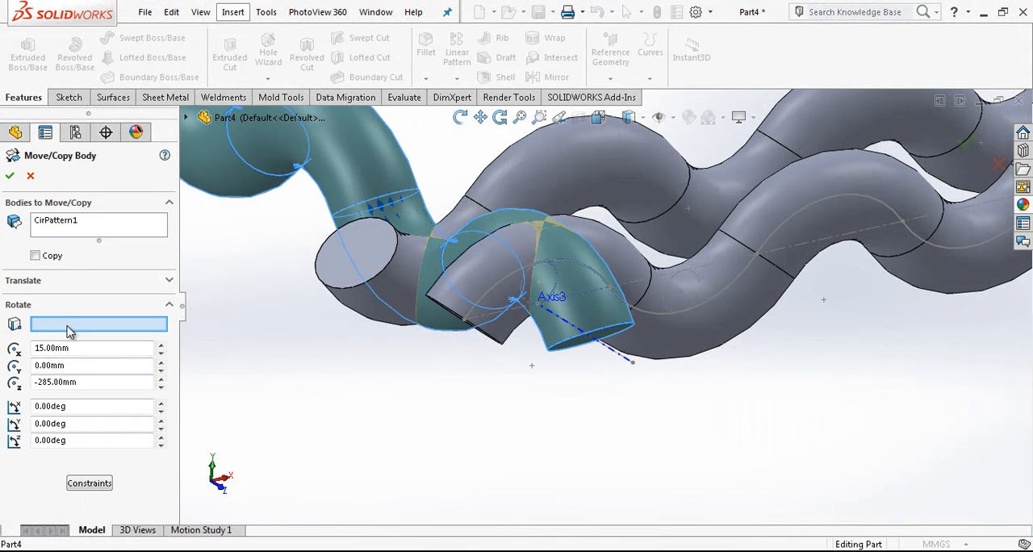
pyautogui.click(608, 359)
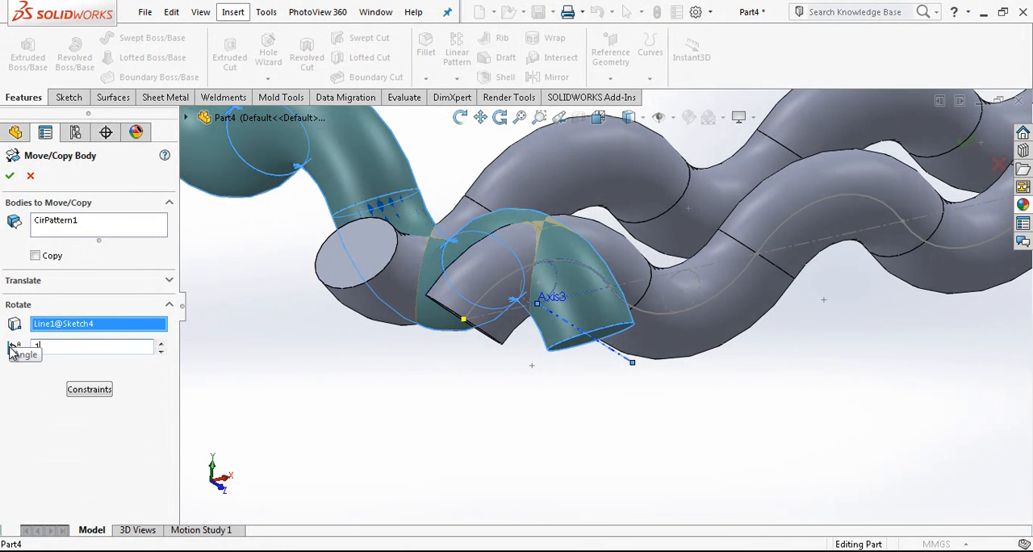
pyautogui.write('180')
pyautogui.press('Return')
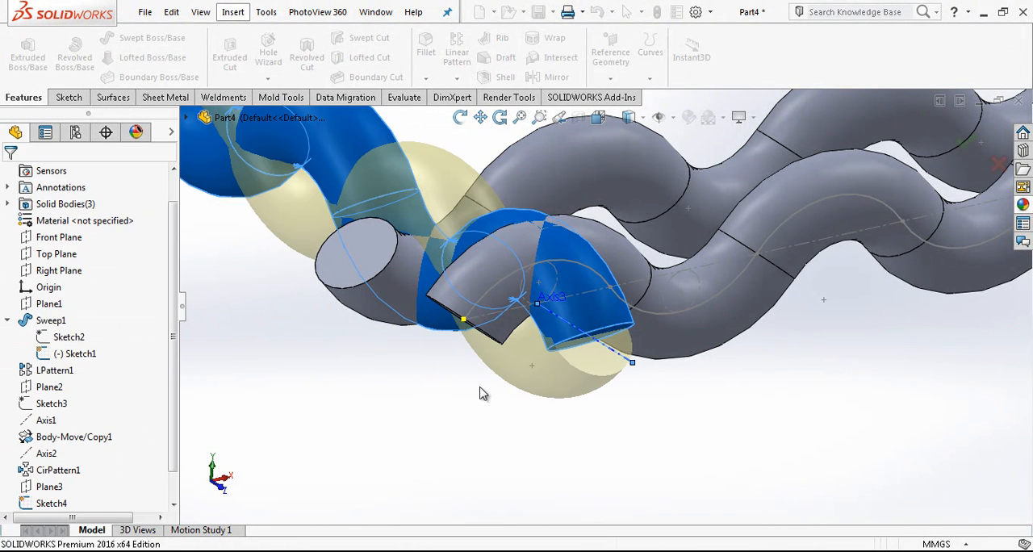
# Step: Hide the sketch containing the rotation line and the original wire's path sketch
pyautogui.scroll(3, 484, 413)
pyautogui.moveTo(484, 415); pyautogui.dragTo(599, 327, button='middle')
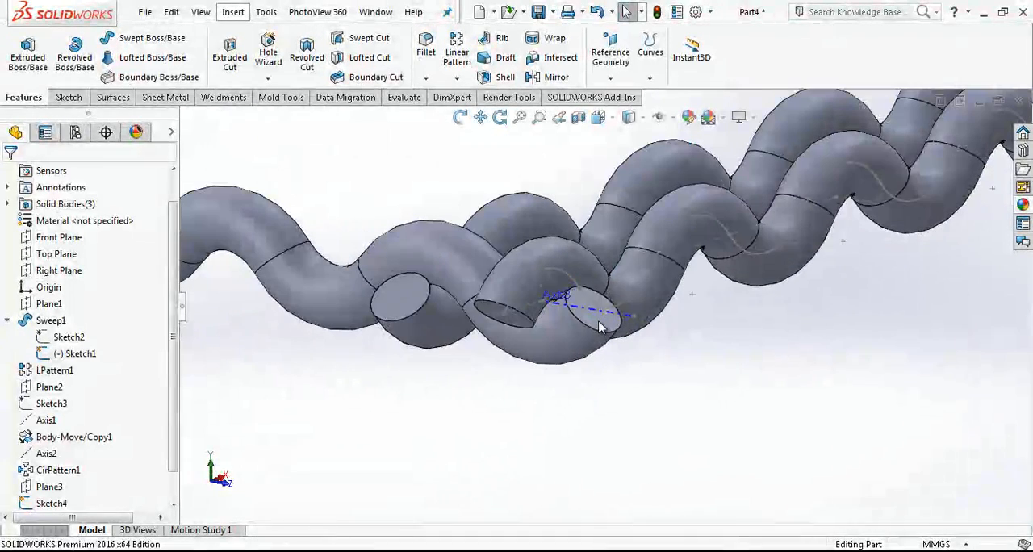
pyautogui.click(601, 319)
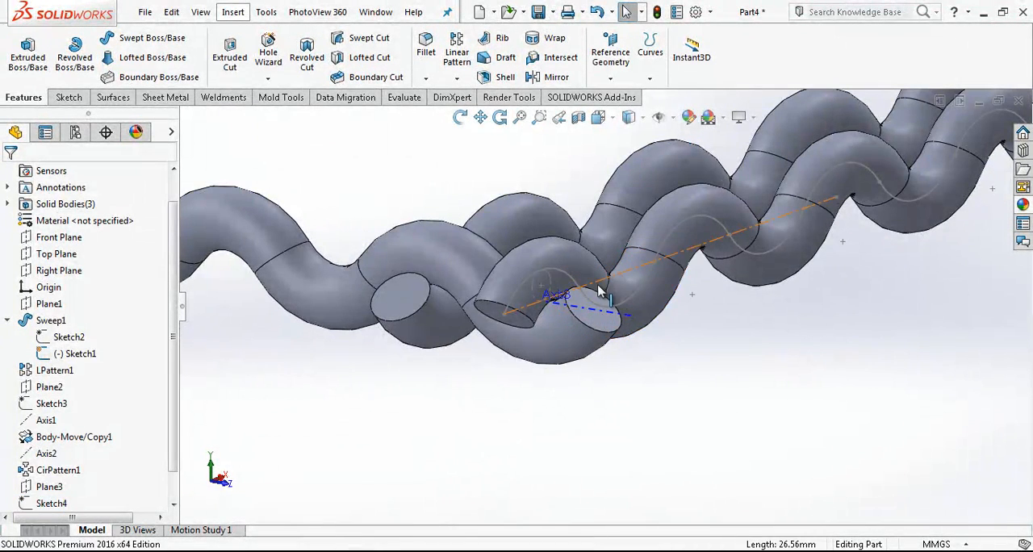
pyautogui.click(626, 275)
pyautogui.click(657, 239)
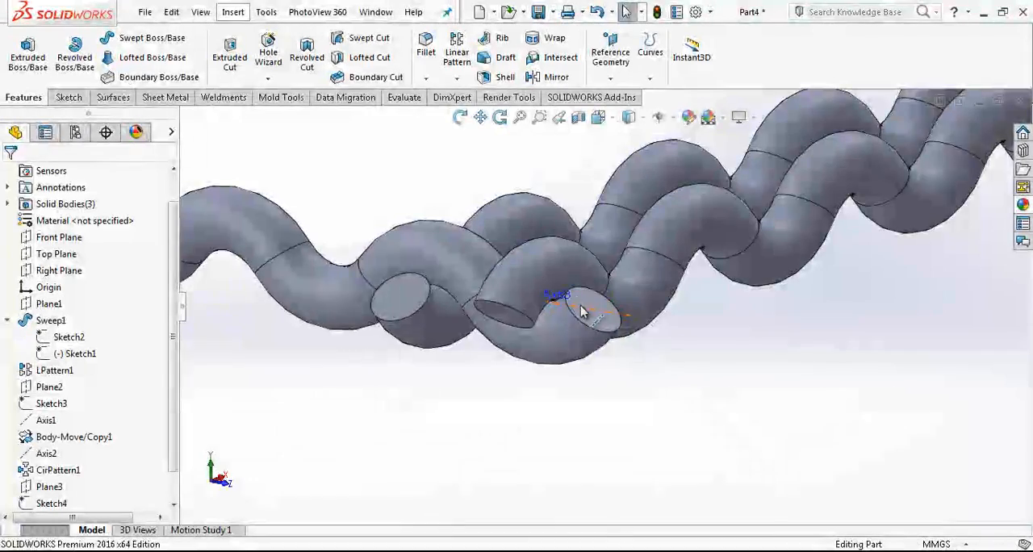
# Step: Hide the horizontal reference axis at the end of the crossing wire
pyautogui.moveTo(581, 310); pyautogui.dragTo(563, 339, button='middle')
pyautogui.scroll(5, 495, 392)
pyautogui.scroll(-8, 501, 355)
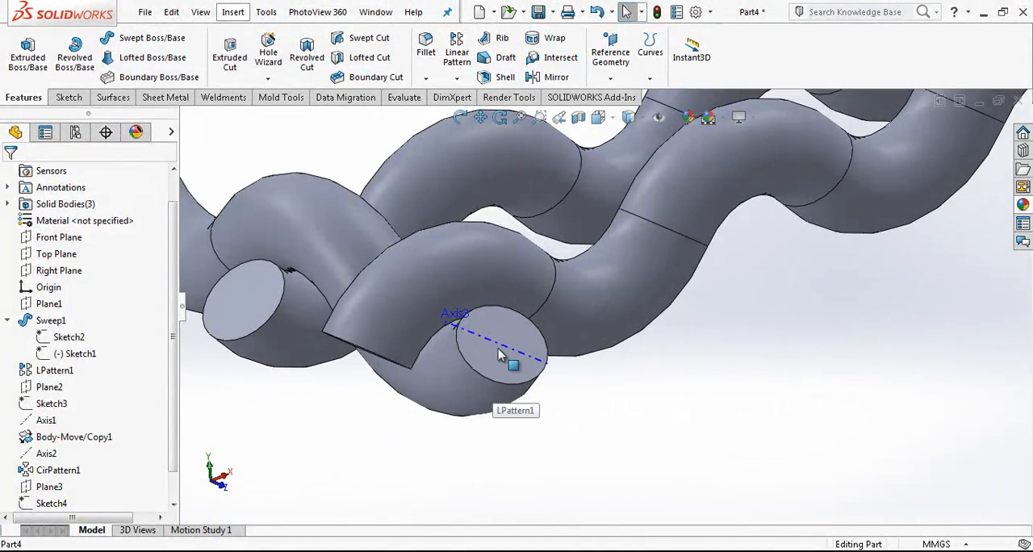
pyautogui.click(503, 348)
pyautogui.click(563, 305)
pyautogui.scroll(5, 675, 431)
pyautogui.moveTo(608, 359); pyautogui.dragTo(616, 276, button='middle')
pyautogui.scroll(-5, 457, 266)
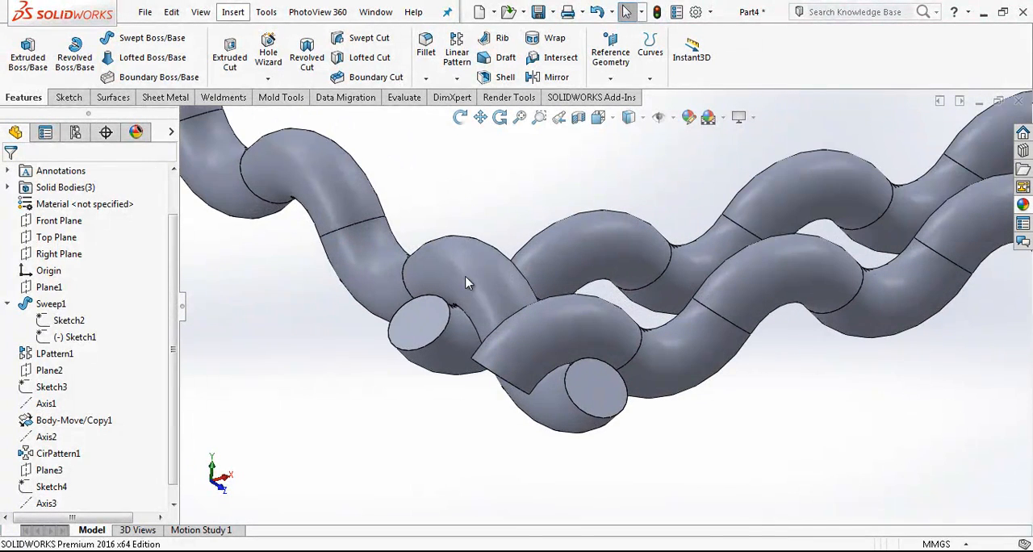
# Step: Linearly pattern the rotated crossing wire body perpendicular to Right Plane with 30 mm spacing and 2 instances
pyautogui.click(7, 303)
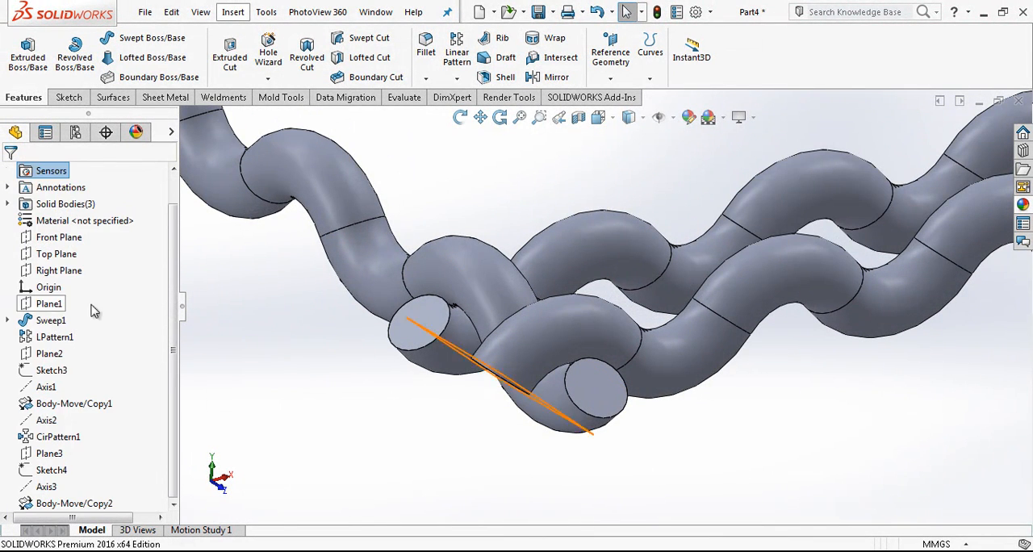
pyautogui.click(456, 79)
pyautogui.click(475, 102)
pyautogui.scroll(5, 436, 247)
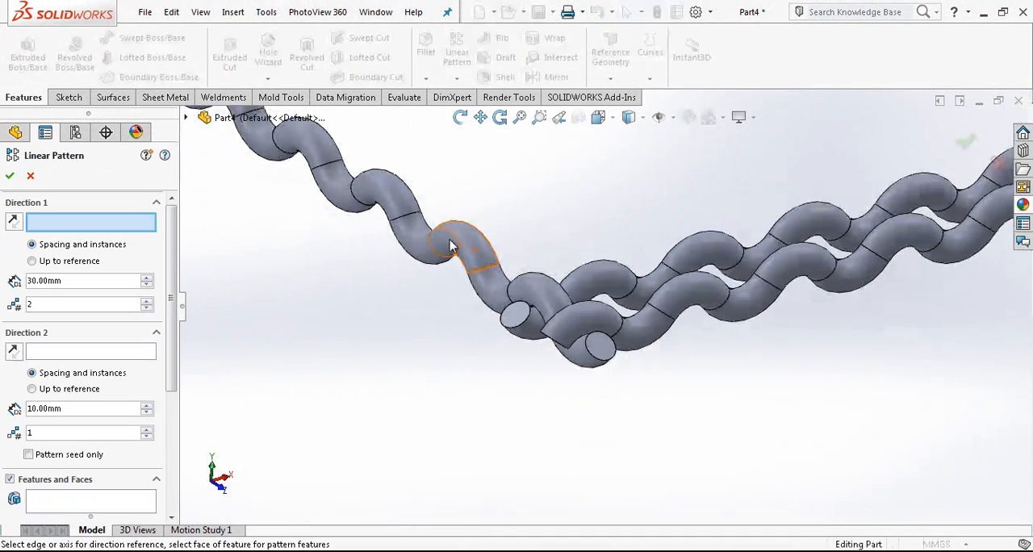
pyautogui.click(186, 118)
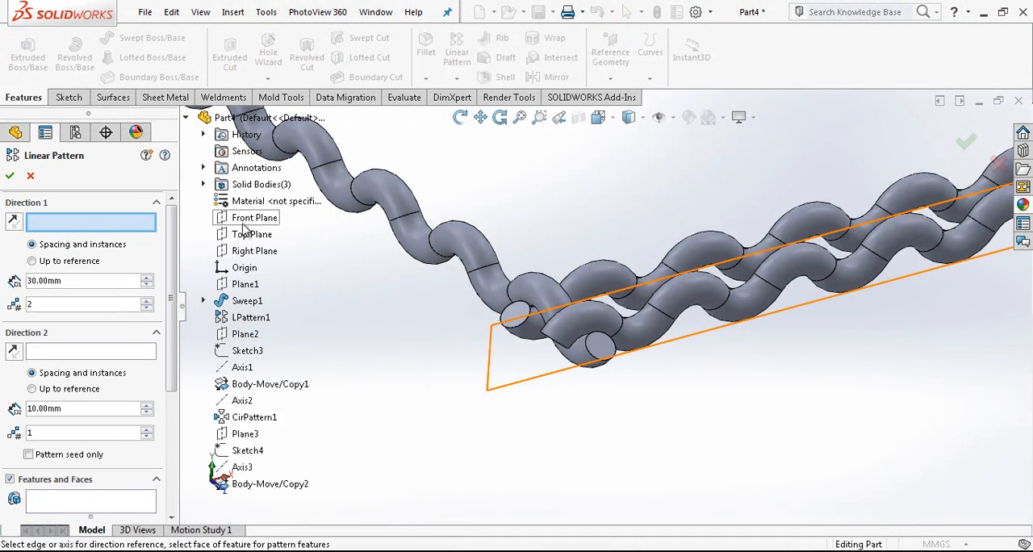
pyautogui.click(248, 252)
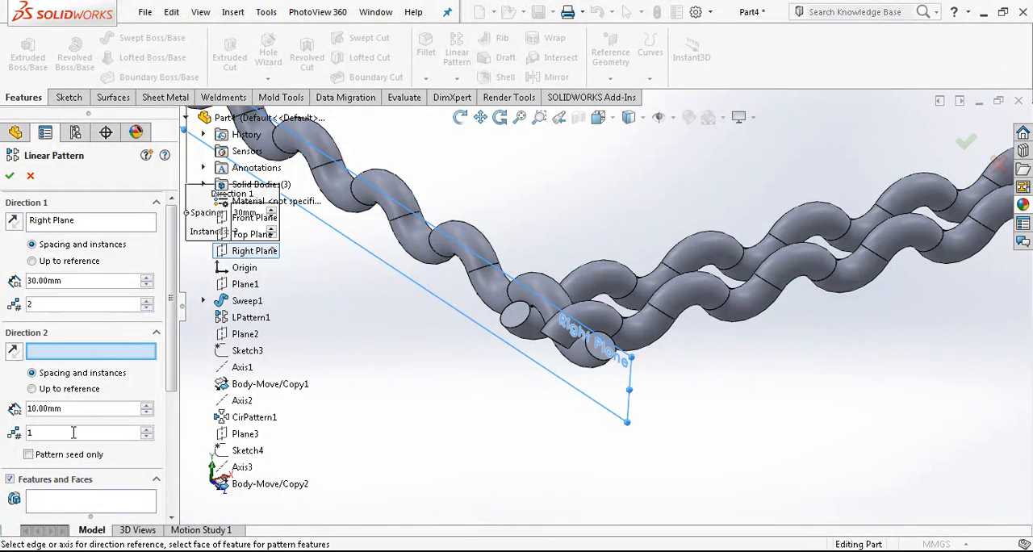
pyautogui.scroll(-3, 73, 379)
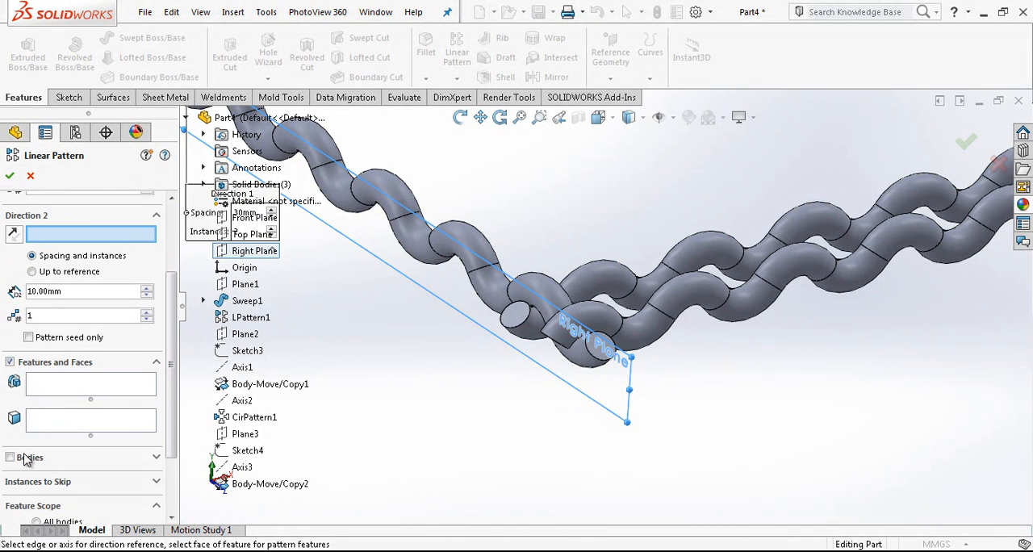
pyautogui.click(26, 457)
pyautogui.click(490, 280)
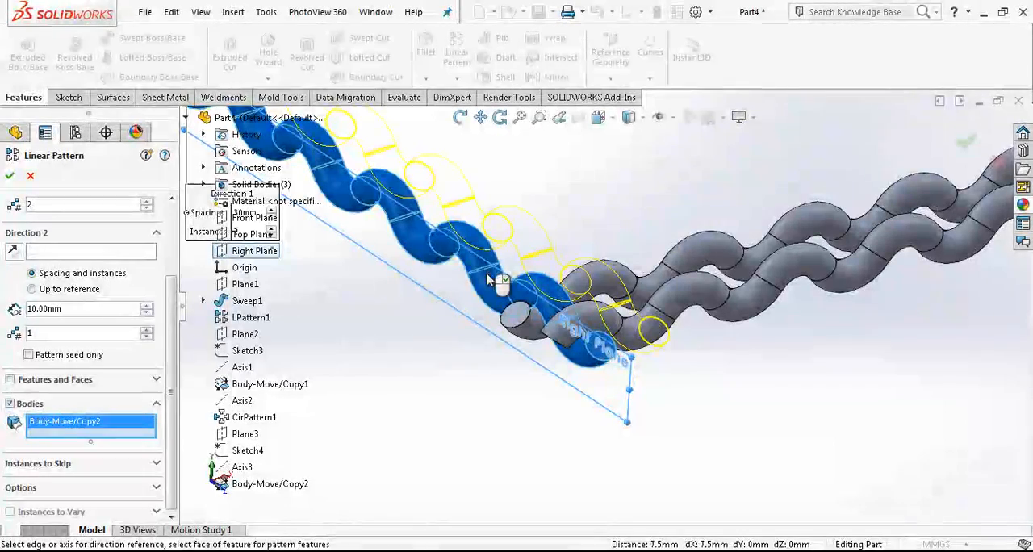
pyautogui.rightClick(631, 317)
# Step: Create a reference plane offset 30 mm from Right Plane, through the patterned crossing wire
pyautogui.scroll(-4, 617, 292)
pyautogui.moveTo(610, 281); pyautogui.dragTo(595, 295, button='middle')
pyautogui.scroll(3, 590, 277)
pyautogui.scroll(-1, 594, 291)
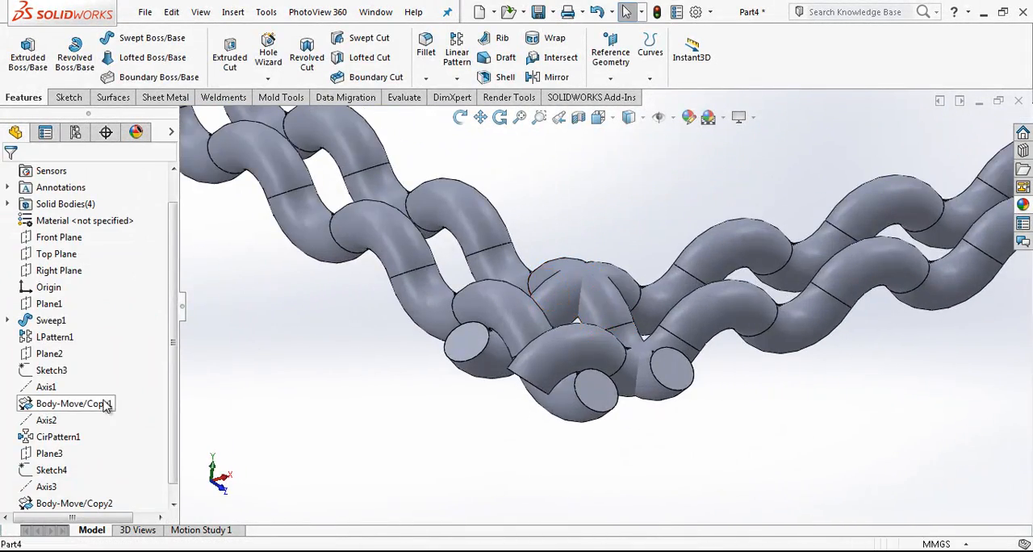
pyautogui.click(70, 276)
pyautogui.scroll(3, 558, 275)
pyautogui.scroll(-2, 583, 238)
pyautogui.click(610, 52)
pyautogui.click(624, 99)
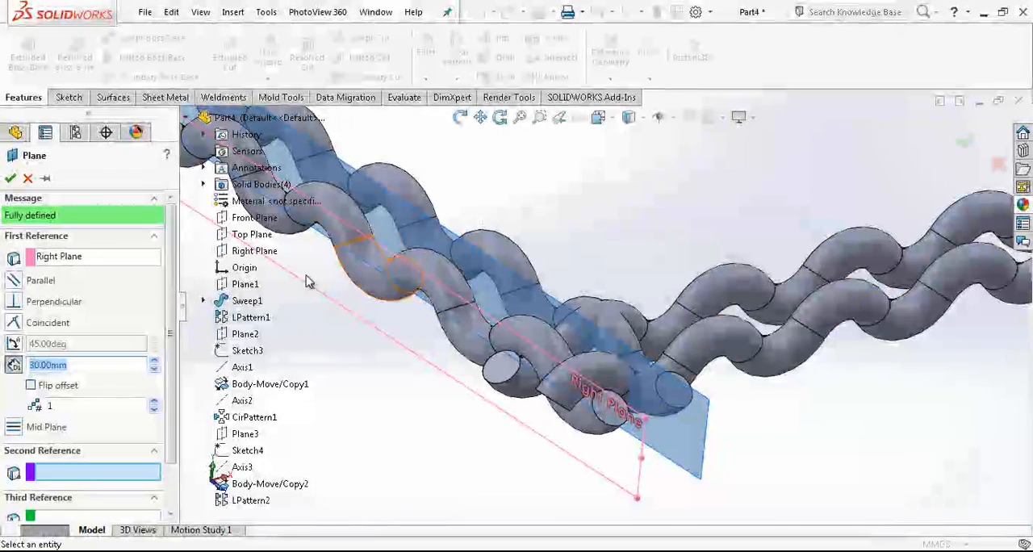
pyautogui.press('Return')
pyautogui.press('Return')
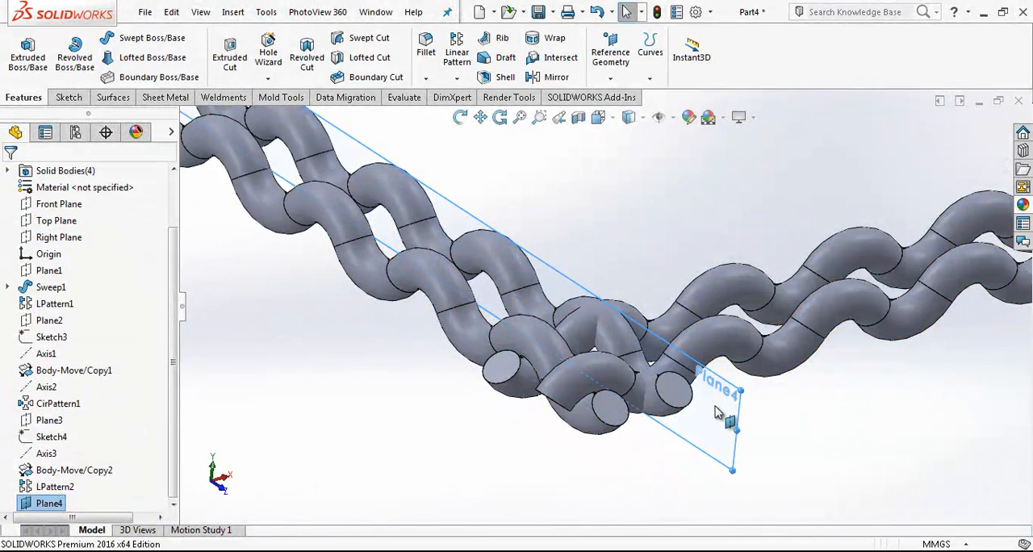
# Step: Sketch a horizontal line about 90 mm long on the new offset plane, level with the origin, and finish the sketch
pyautogui.click(715, 413)
pyautogui.click(763, 361)
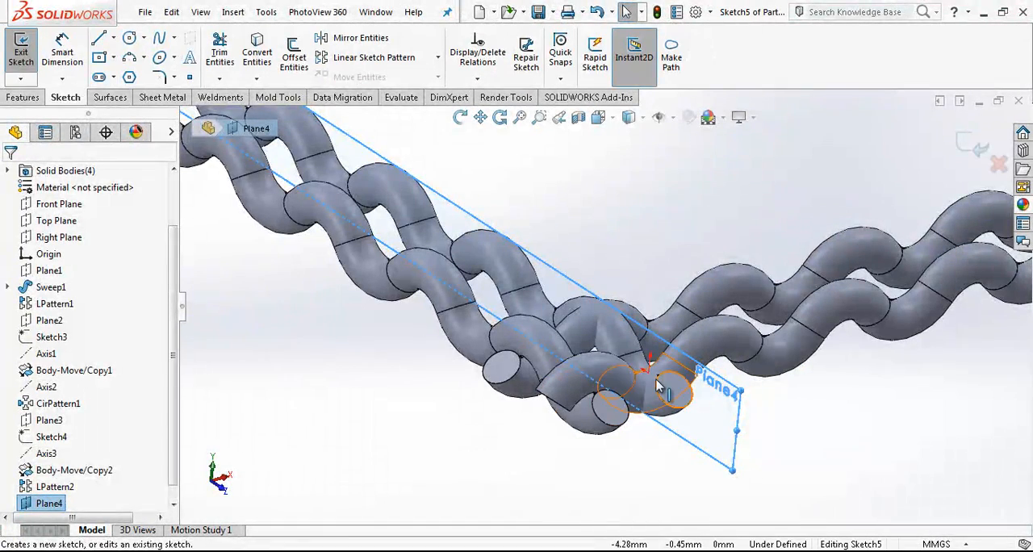
pyautogui.click(598, 119)
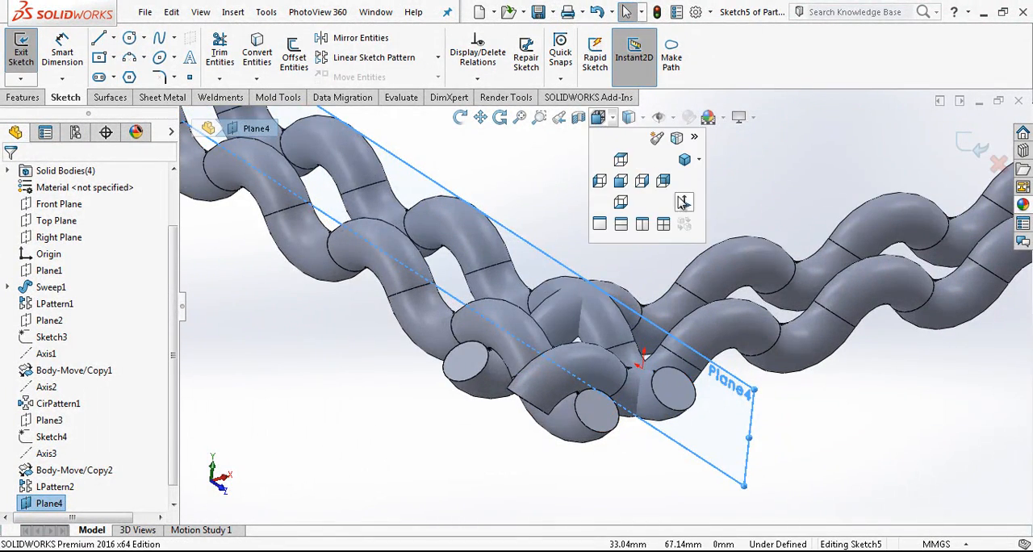
pyautogui.click(683, 203)
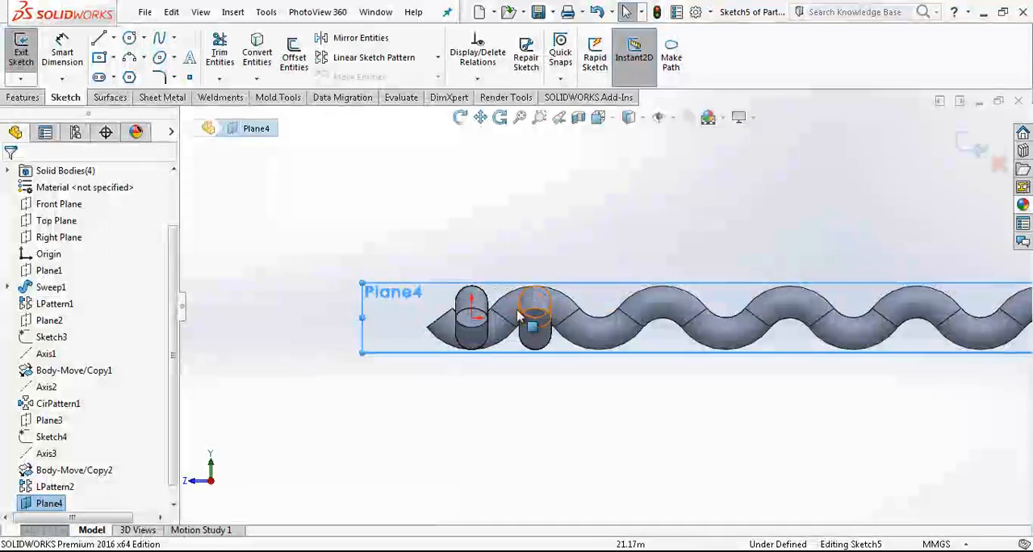
pyautogui.click(96, 40)
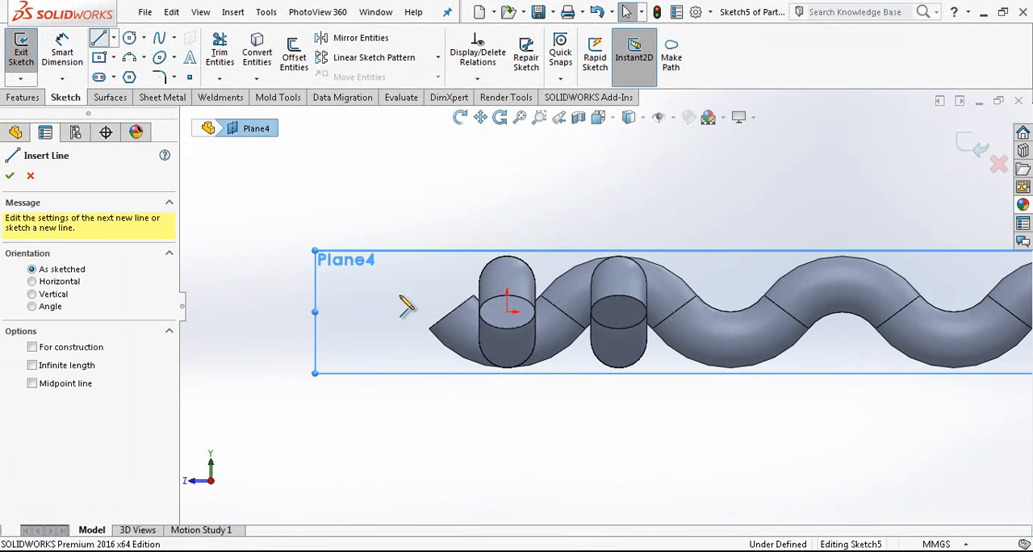
pyautogui.click(450, 311)
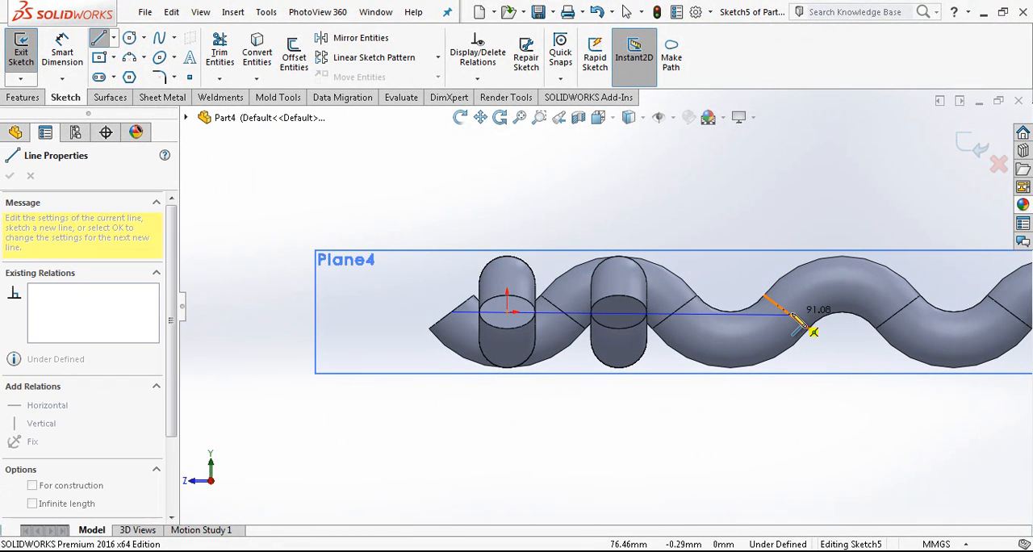
pyautogui.click(785, 311)
pyautogui.press('Escape')
pyautogui.click(736, 315)
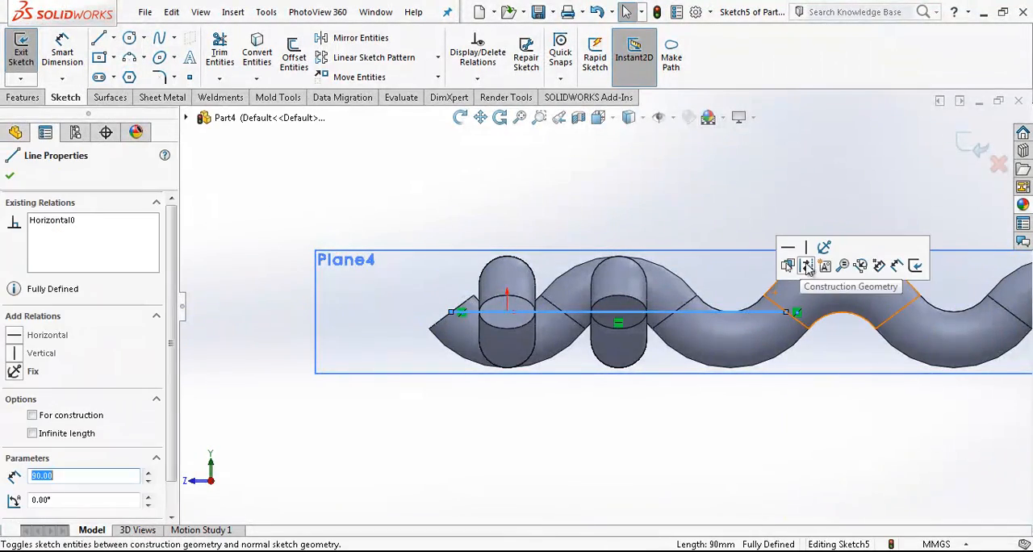
pyautogui.press('Escape')
pyautogui.moveTo(744, 313); pyautogui.dragTo(911, 397, button='middle')
pyautogui.click(974, 145)
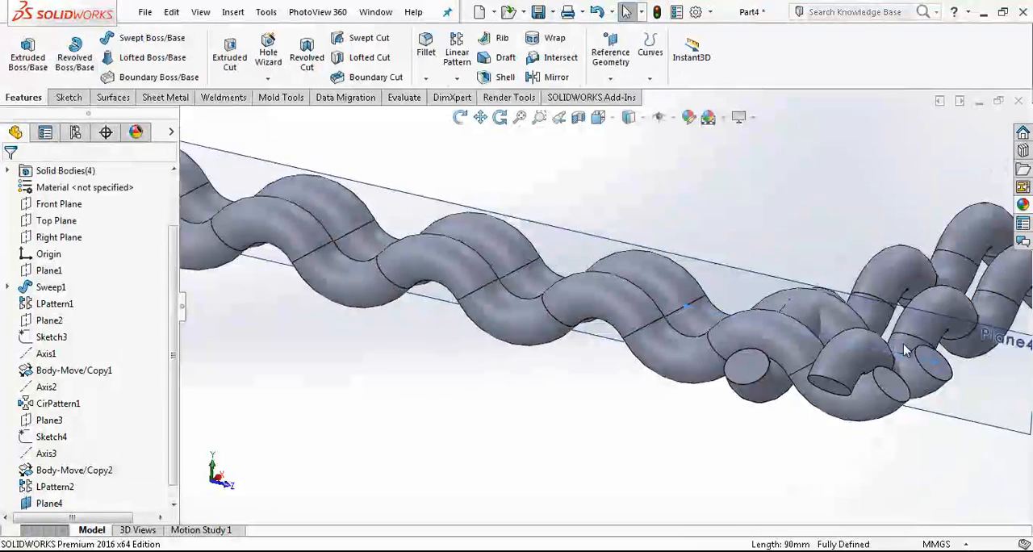
# Step: Create a reference axis along the new sketch line and hide the offset plane
pyautogui.click(610, 79)
pyautogui.click(620, 115)
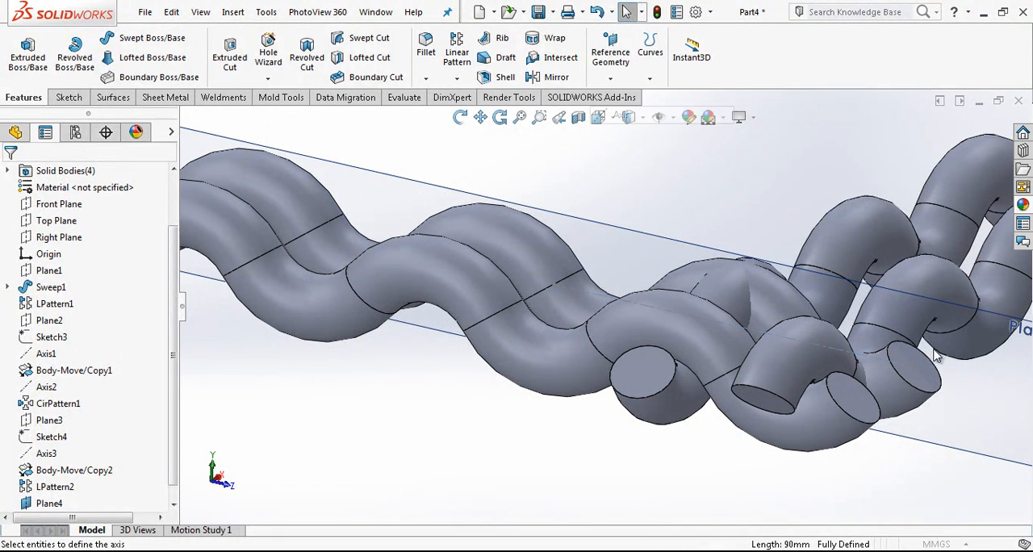
pyautogui.click(889, 363)
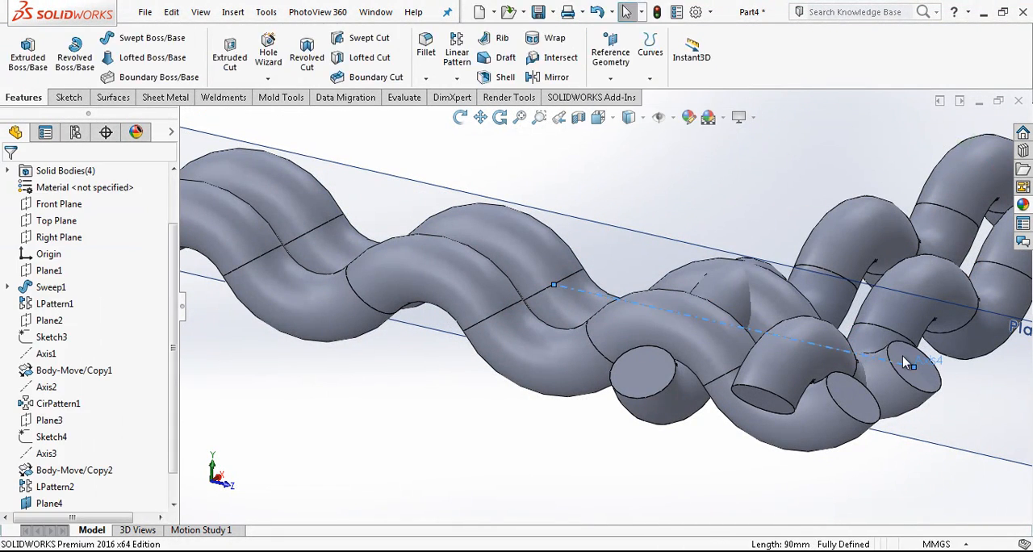
pyautogui.click(684, 245)
pyautogui.click(758, 201)
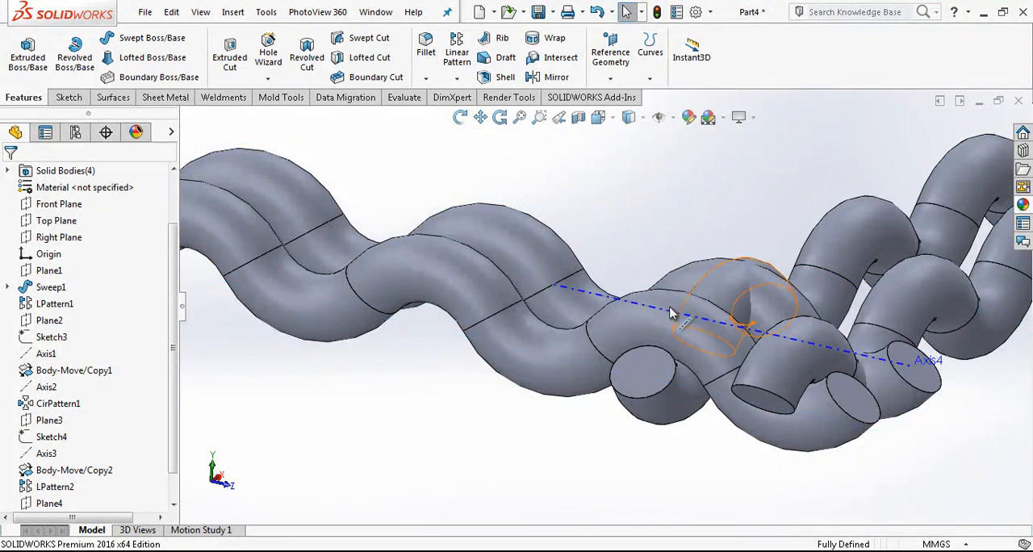
# Step: Rotate the linearly patterned crossing wire body 180 degrees about the new sketch line with Move/Copy Body
pyautogui.scroll(1, 676, 314)
pyautogui.moveTo(725, 319)
pyautogui.mouseDown(button='middle')
pyautogui.moveTo(703, 330)
pyautogui.moveTo(715, 335)
pyautogui.mouseUp(button='middle')
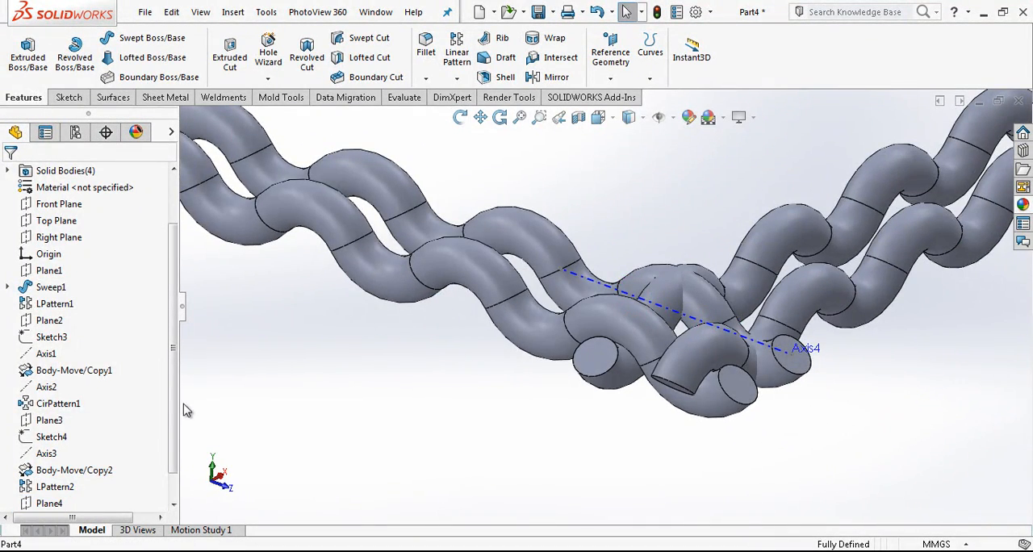
pyautogui.scroll(-1, 172, 432)
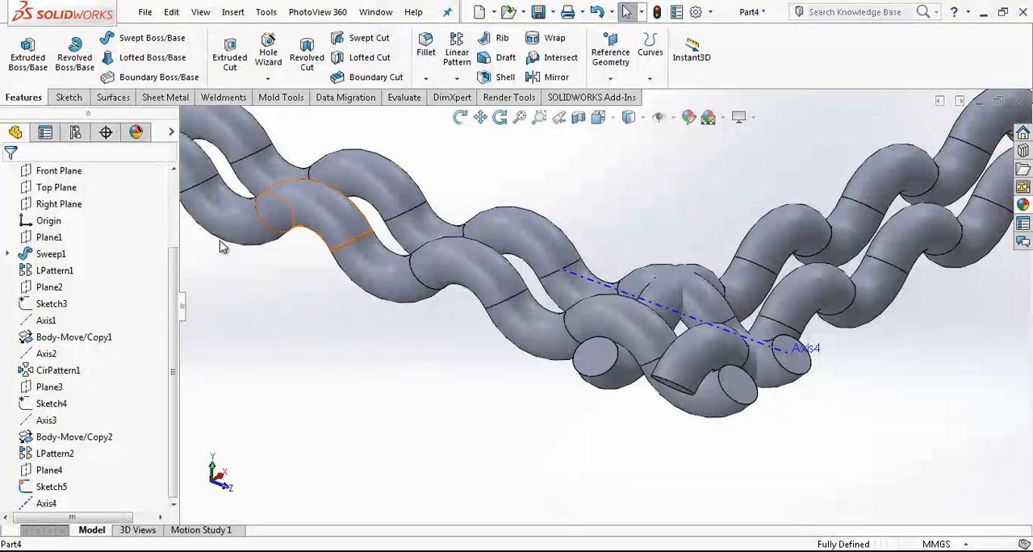
pyautogui.rightClick(299, 326)
pyautogui.moveTo(406, 517)
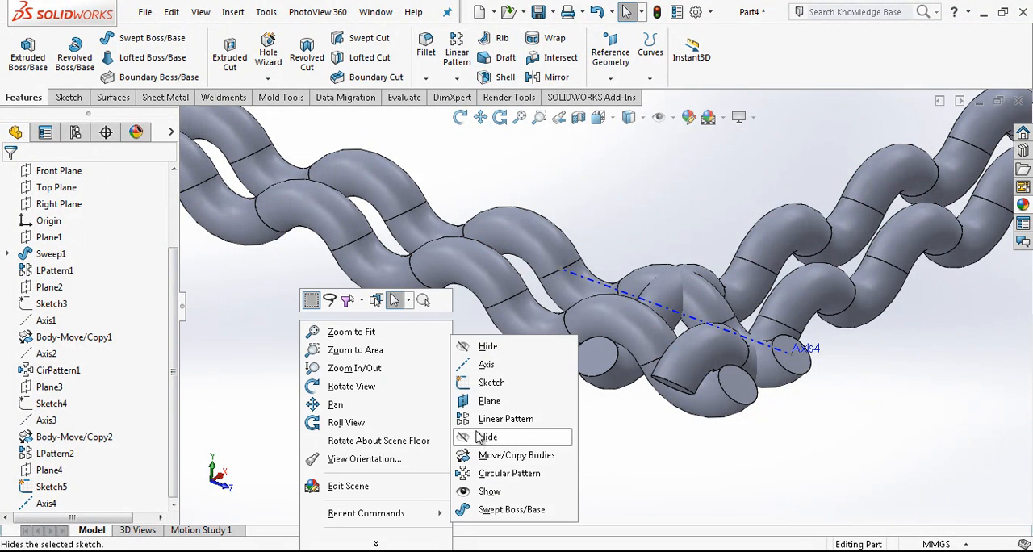
pyautogui.click(523, 456)
pyautogui.click(36, 255)
pyautogui.click(36, 255)
pyautogui.click(49, 322)
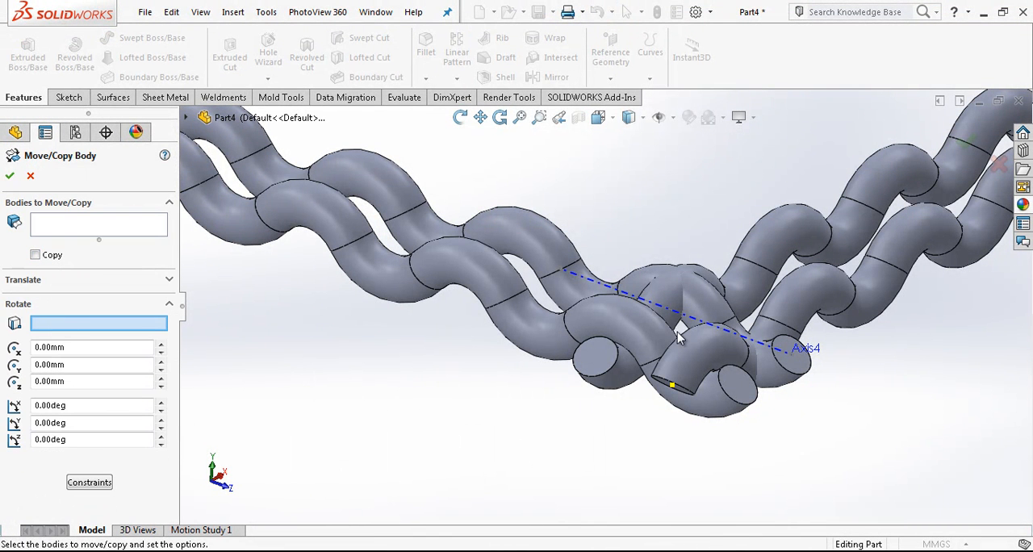
pyautogui.click(757, 348)
pyautogui.click(69, 224)
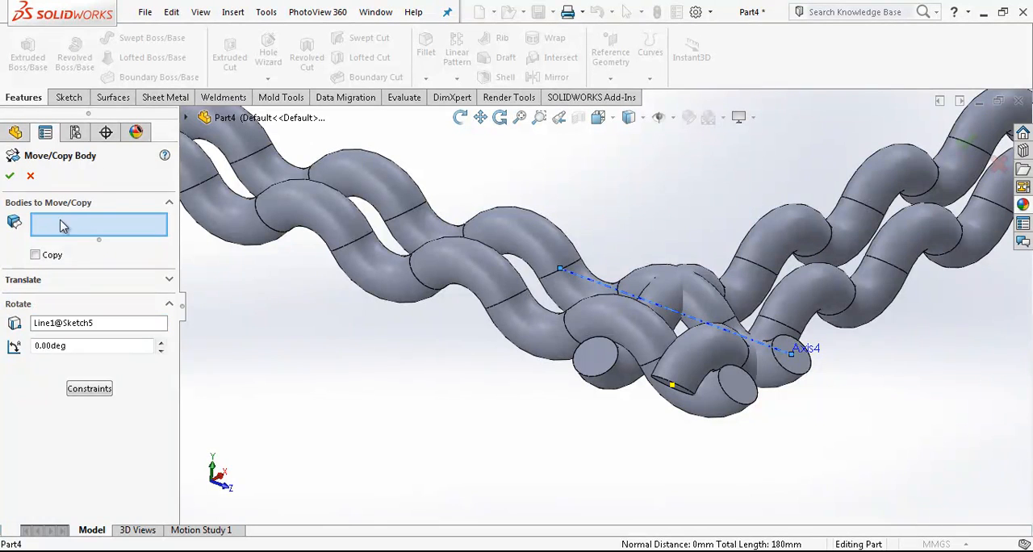
pyautogui.click(452, 243)
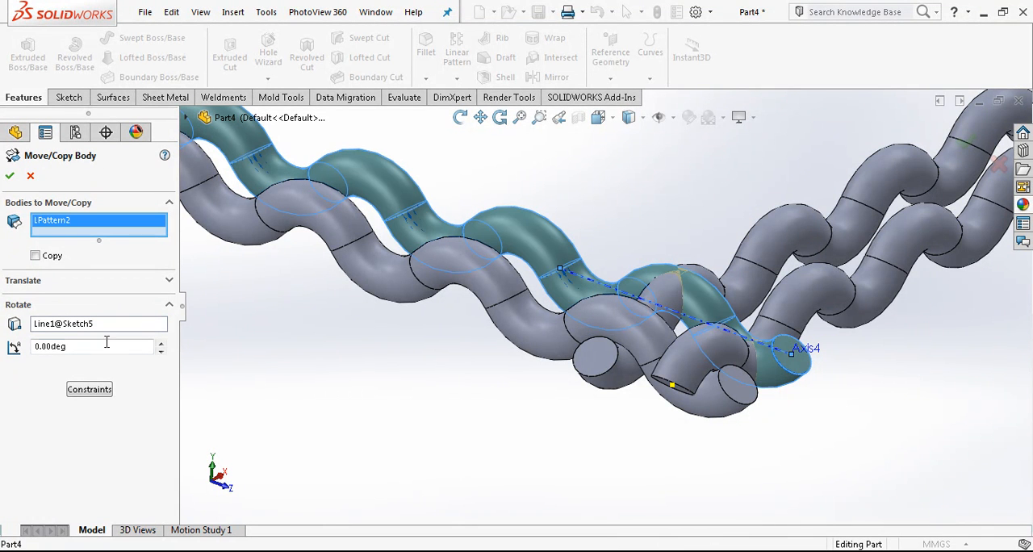
pyautogui.write('180')
pyautogui.press('Return')
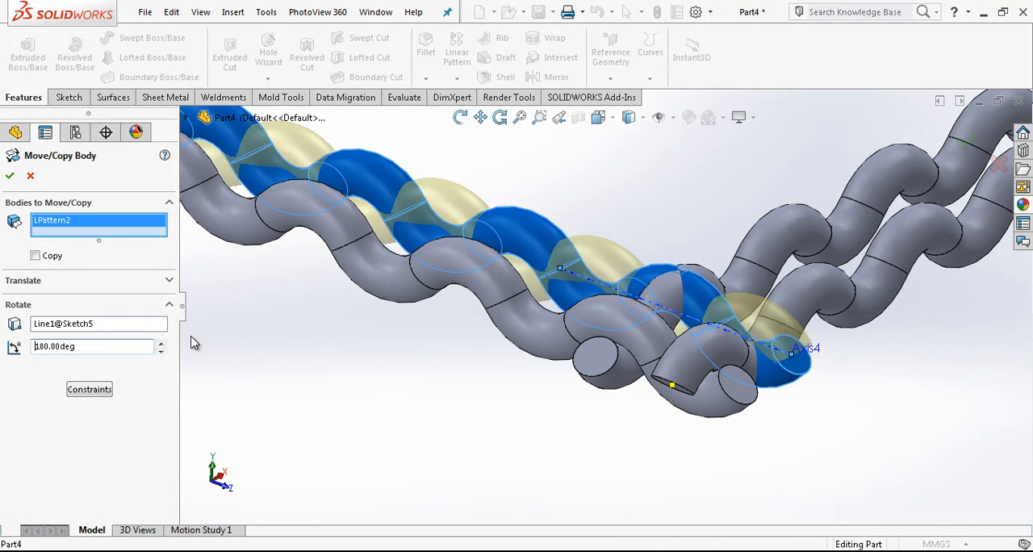
# Step: Hide the new reference axis running along the second crossing wire
pyautogui.scroll(-2, 741, 335)
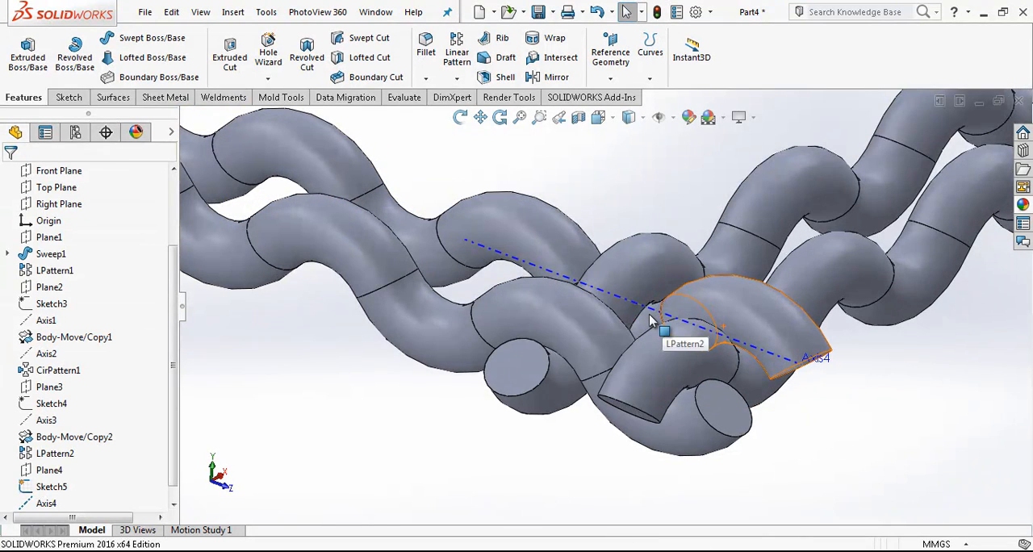
pyautogui.click(652, 315)
pyautogui.scroll(4, 648, 305)
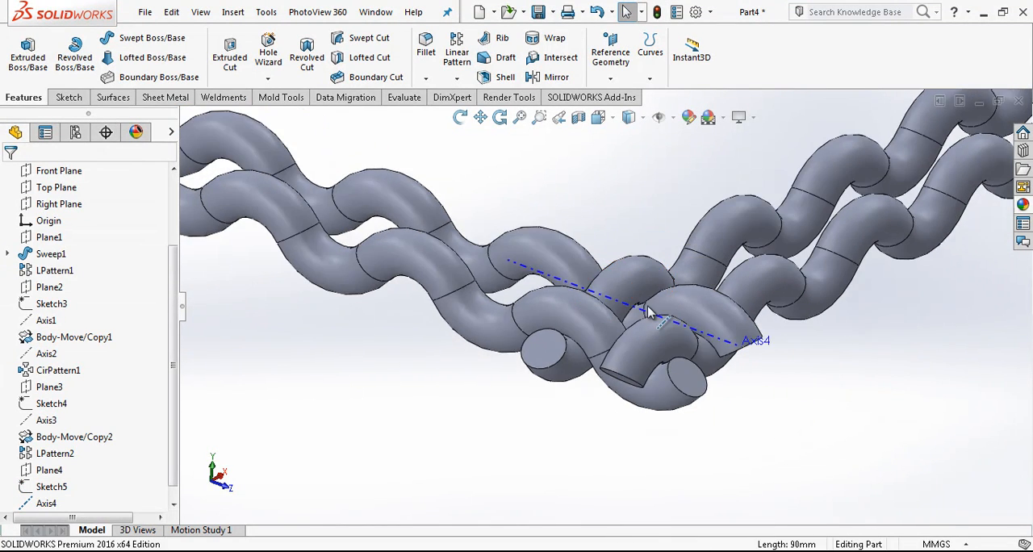
pyautogui.click(636, 304)
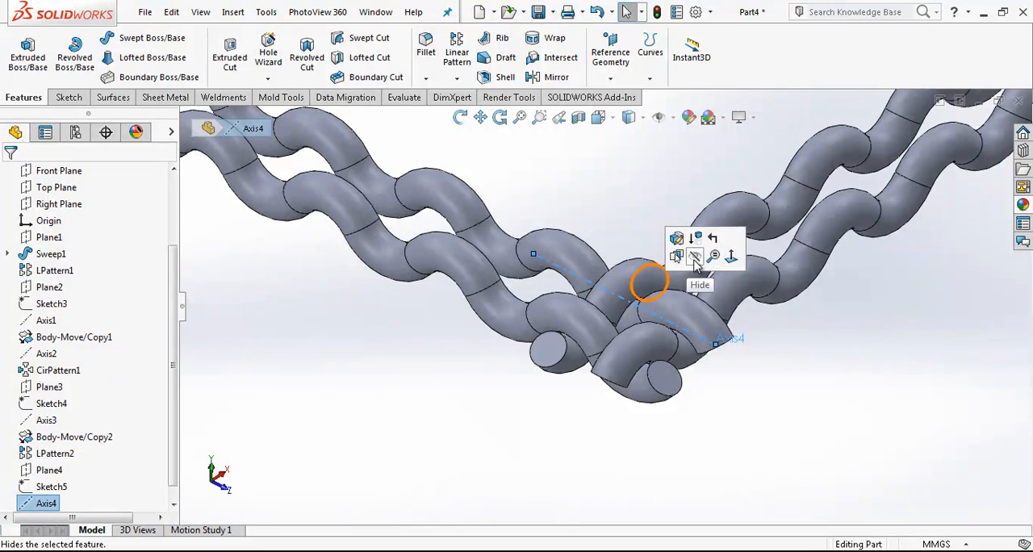
pyautogui.click(694, 259)
# Step: Round both ends of the rear lengthwise wire with a 7.5 mm symmetric fillet
pyautogui.scroll(-5, 662, 301)
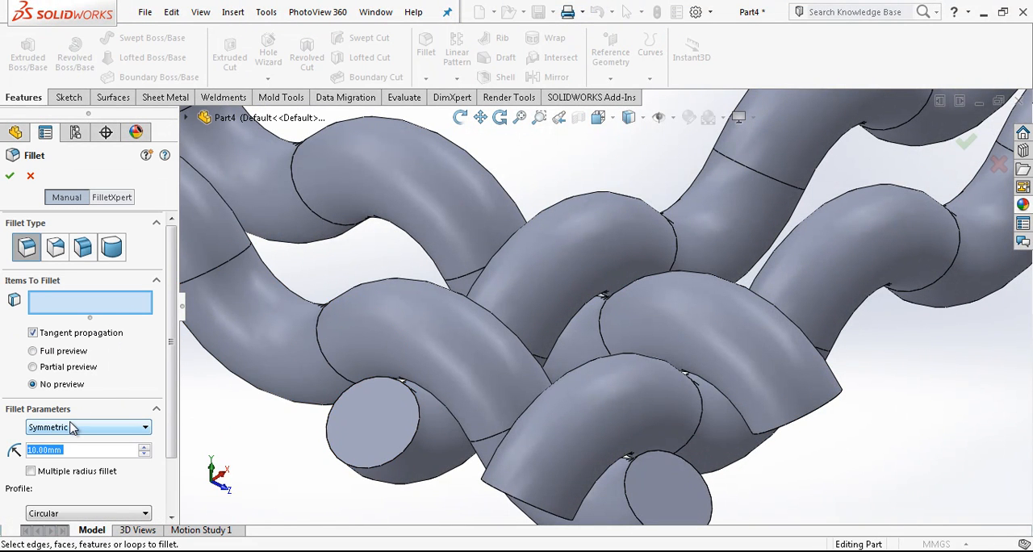
pyautogui.write('7.5')
pyautogui.press('Return')
pyautogui.click(386, 458)
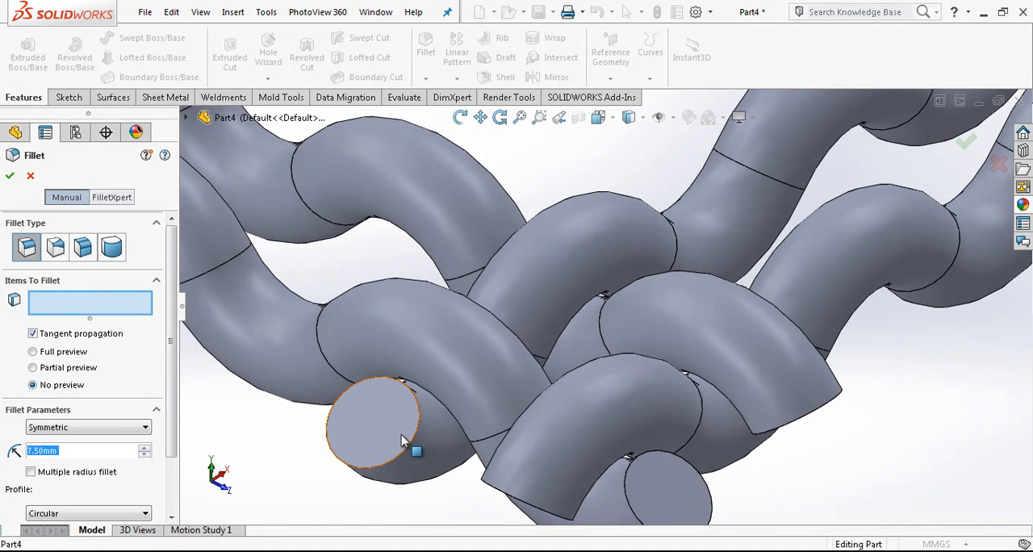
pyautogui.scroll(8, 572, 420)
pyautogui.scroll(4, 691, 271)
pyautogui.scroll(-9, 784, 185)
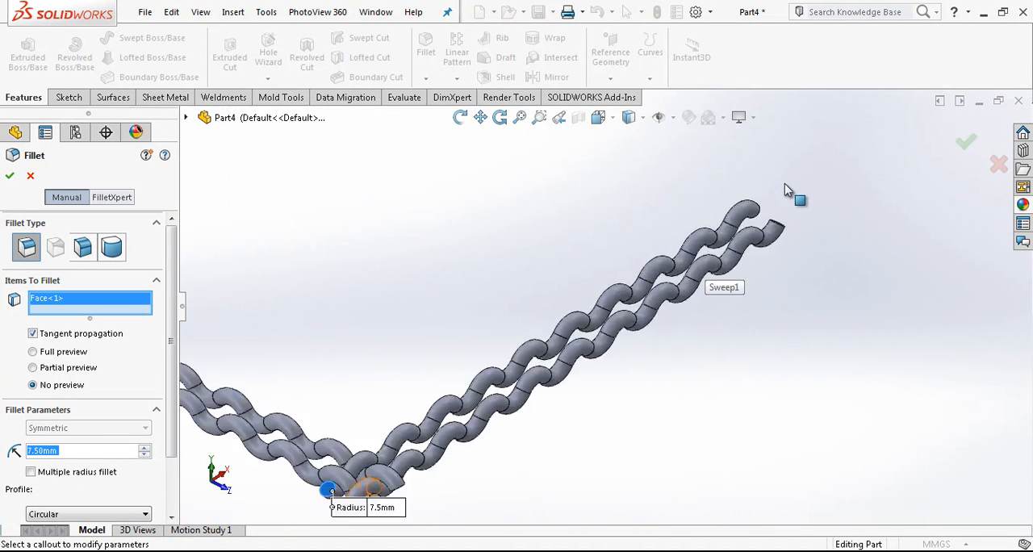
pyautogui.moveTo(686, 260); pyautogui.dragTo(650, 270, button='middle')
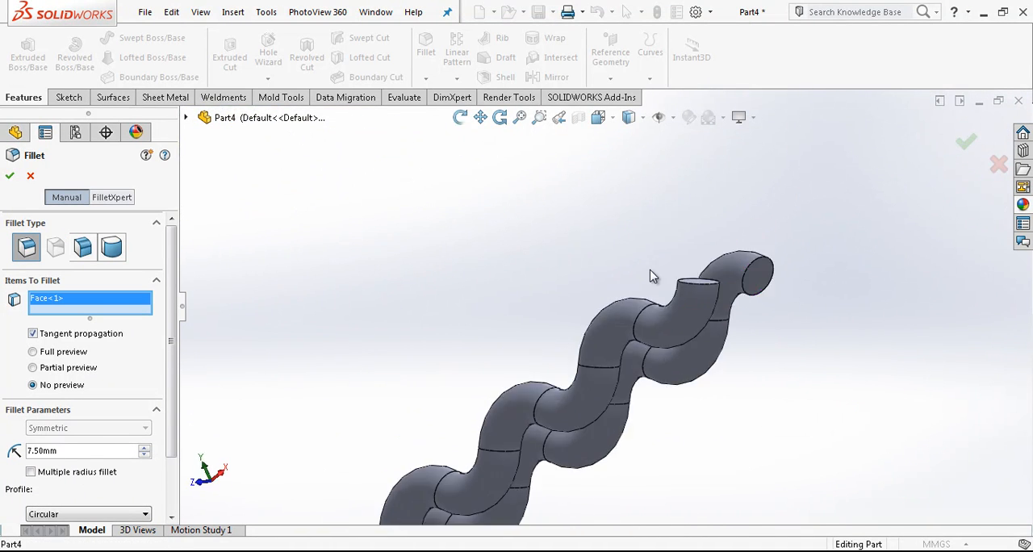
pyautogui.click(748, 283)
pyautogui.press('Return')
pyautogui.press('Return')
# Step: Round both ends of the front lengthwise wire with a 7.5 mm symmetric fillet
pyautogui.click(698, 285)
pyautogui.scroll(3, 684, 299)
pyautogui.moveTo(683, 300); pyautogui.dragTo(653, 363, button='middle')
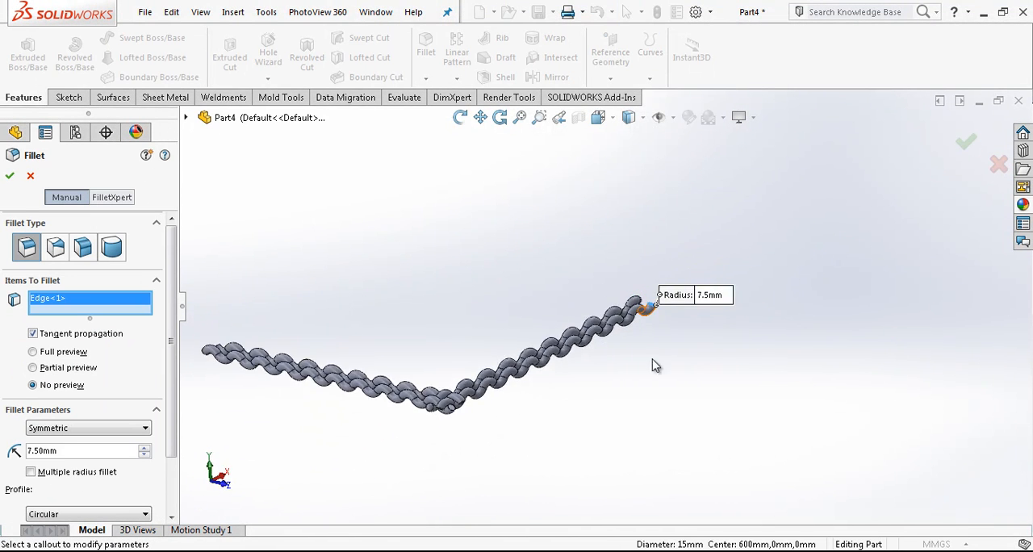
pyautogui.scroll(-5, 471, 401)
pyautogui.click(454, 346)
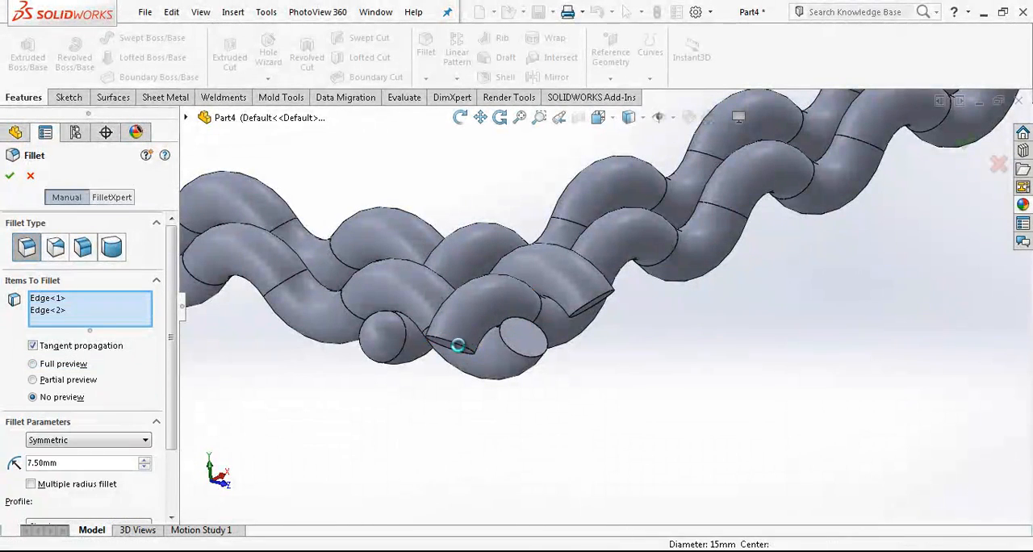
pyautogui.press('Return')
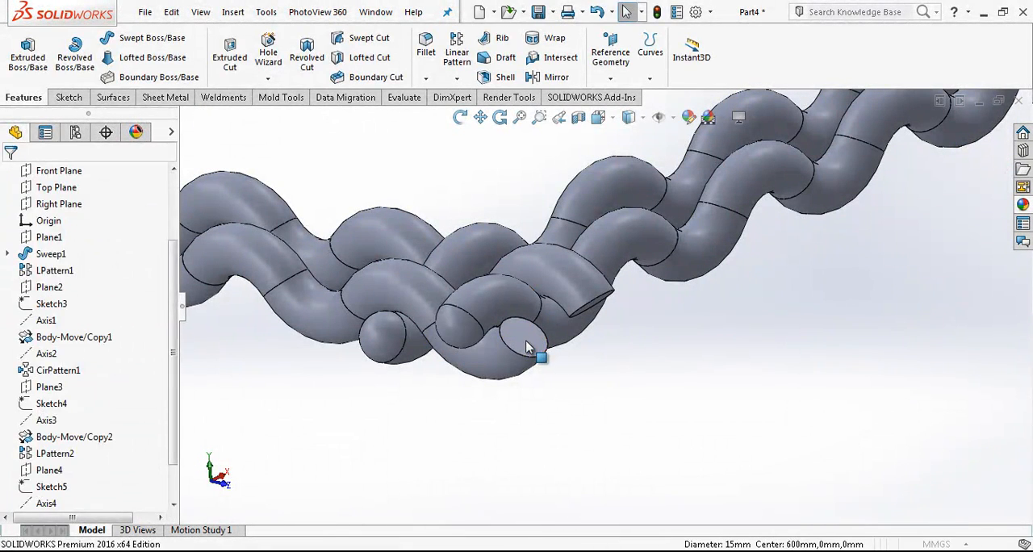
# Step: Round the near ends of both crossing wires with separate 7.5 mm fillets
pyautogui.click(526, 347)
pyautogui.press('Return')
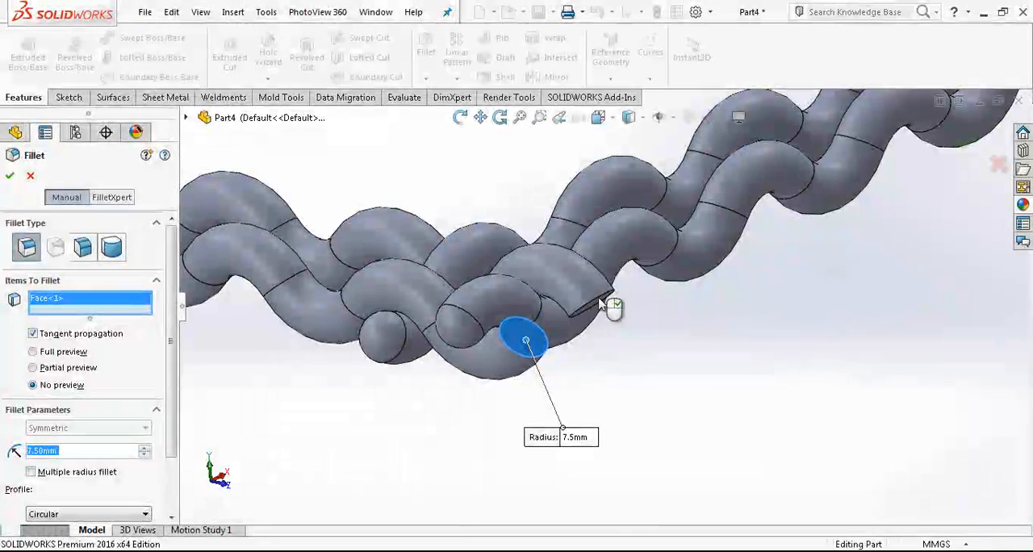
pyautogui.press('Return')
pyautogui.click(598, 299)
pyautogui.press('Return')
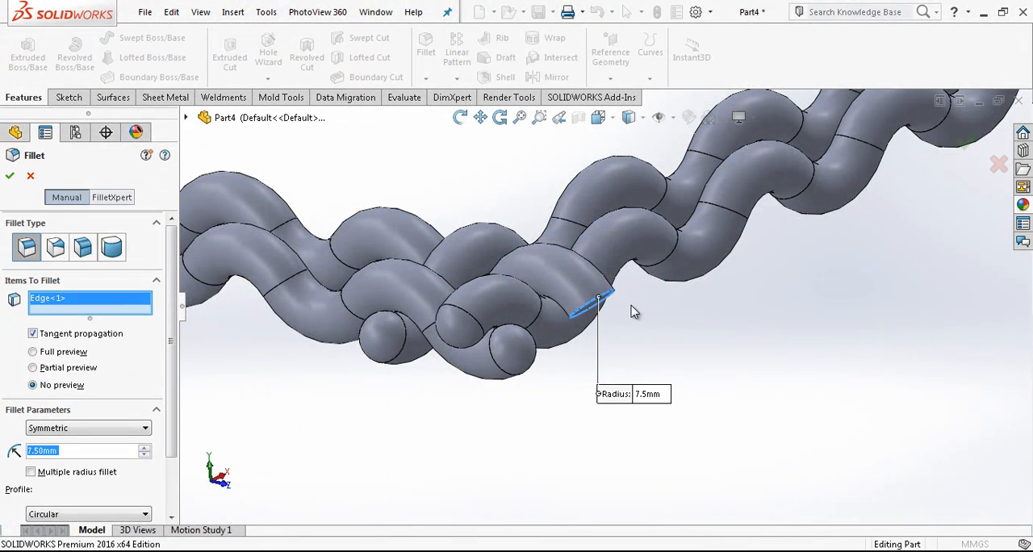
pyautogui.press('Return')
pyautogui.scroll(11, 654, 311)
pyautogui.scroll(-8, 535, 298)
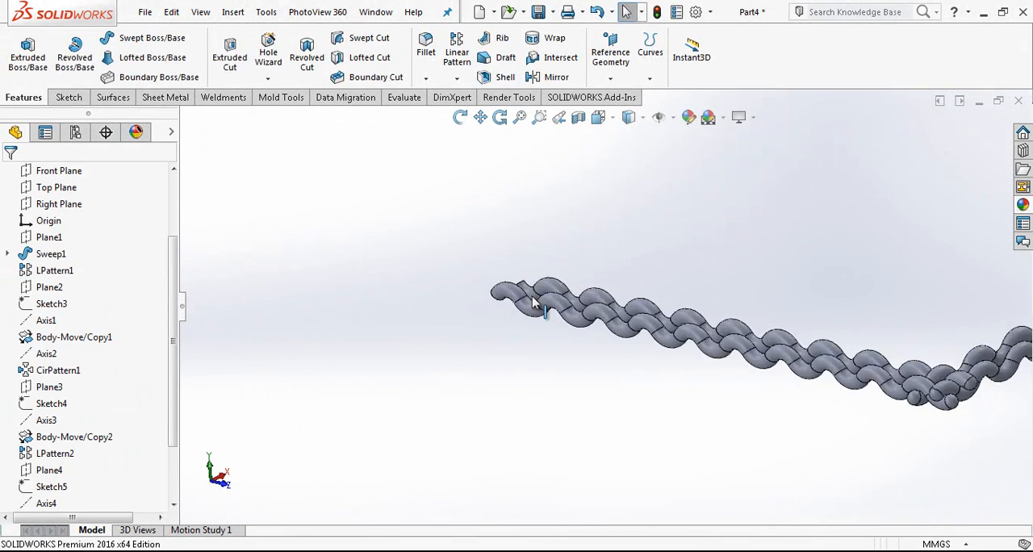
# Step: Round the far ends of both crossing wires with separate 7.5 mm fillets
pyautogui.moveTo(535, 296); pyautogui.dragTo(631, 342, button='middle')
pyautogui.scroll(-5, 479, 288)
pyautogui.press('Return')
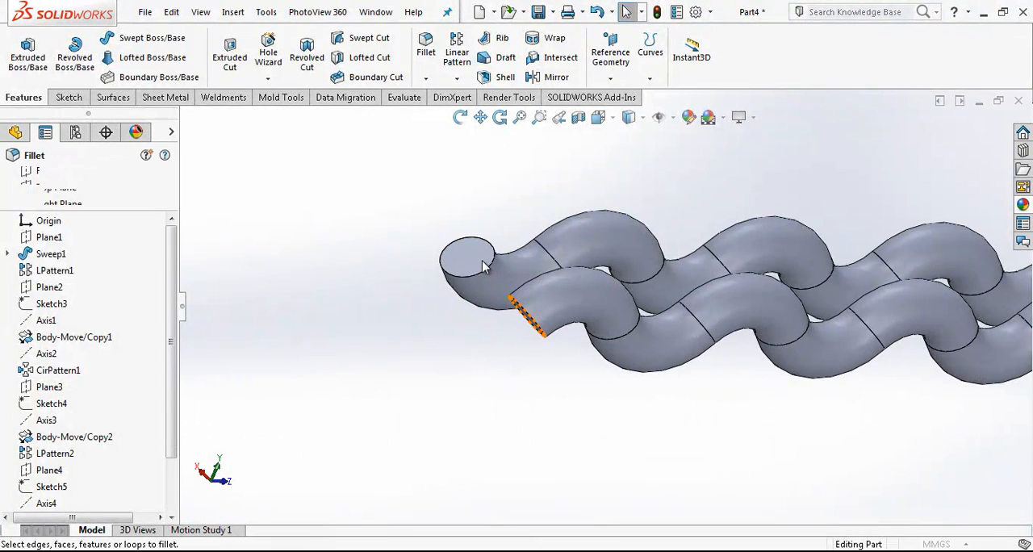
pyautogui.click(479, 271)
pyautogui.press('Return')
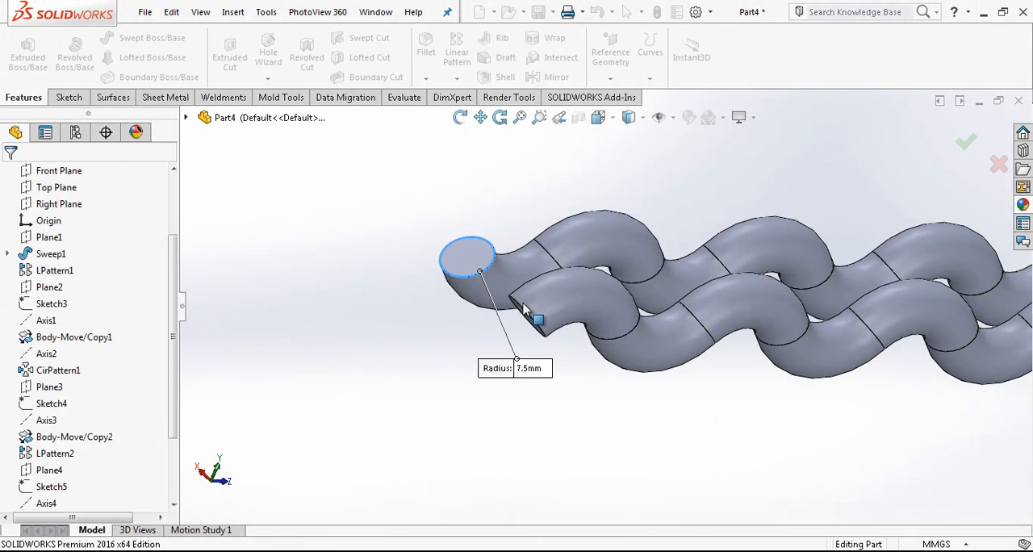
pyautogui.press('Return')
pyautogui.click(517, 301)
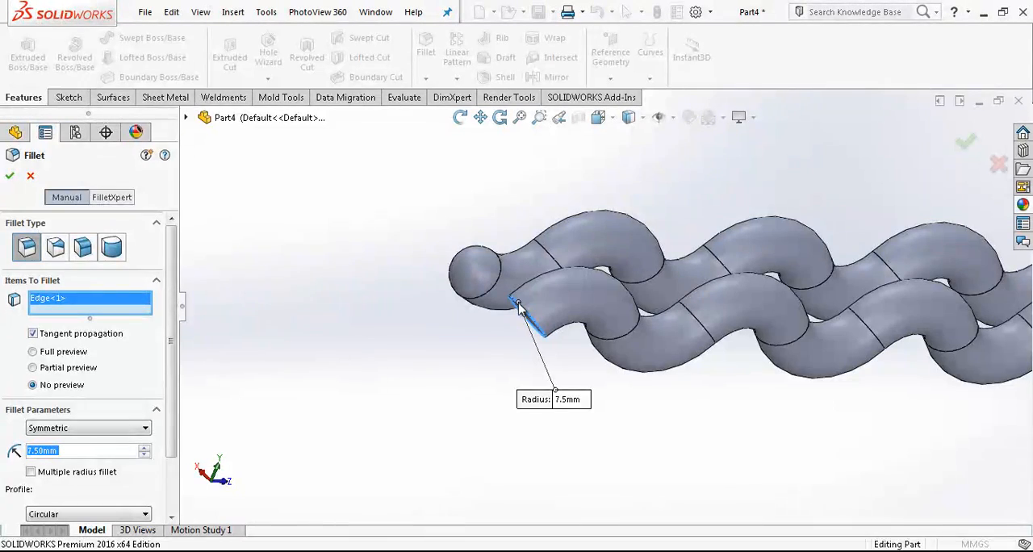
pyautogui.press('Return')
# Step: Start a linear pattern with the Front Plane as direction and remove the preselected end fillet from the features to pattern
pyautogui.scroll(8, 605, 305)
pyautogui.moveTo(606, 303); pyautogui.dragTo(526, 316, button='middle')
pyautogui.scroll(-8, 527, 317)
pyautogui.scroll(3, 790, 337)
pyautogui.moveTo(790, 337); pyautogui.dragTo(808, 299, button='middle')
pyautogui.scroll(-5, 809, 300)
pyautogui.moveTo(702, 312); pyautogui.dragTo(726, 334, button='middle')
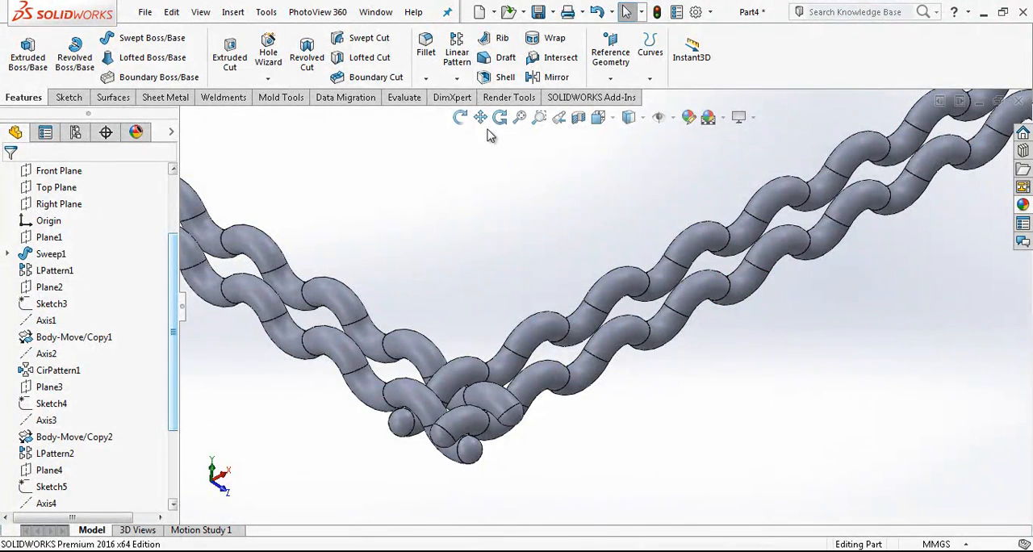
pyautogui.click(458, 79)
pyautogui.click(476, 96)
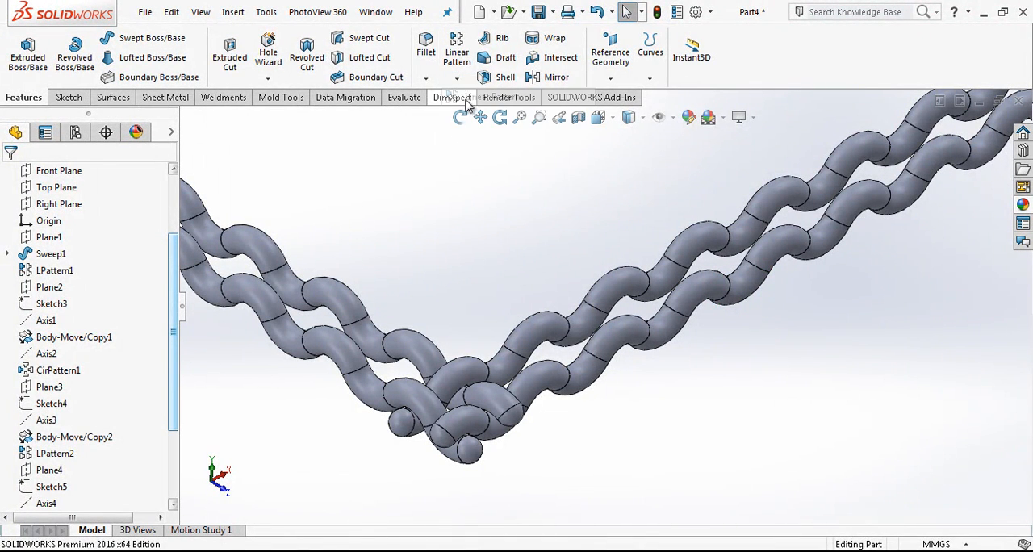
pyautogui.click(205, 118)
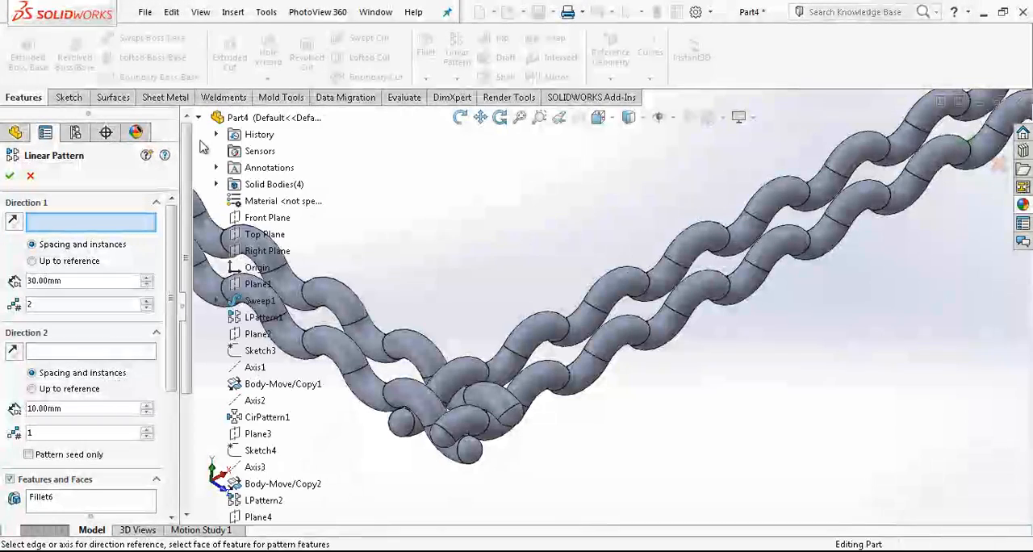
pyautogui.click(258, 219)
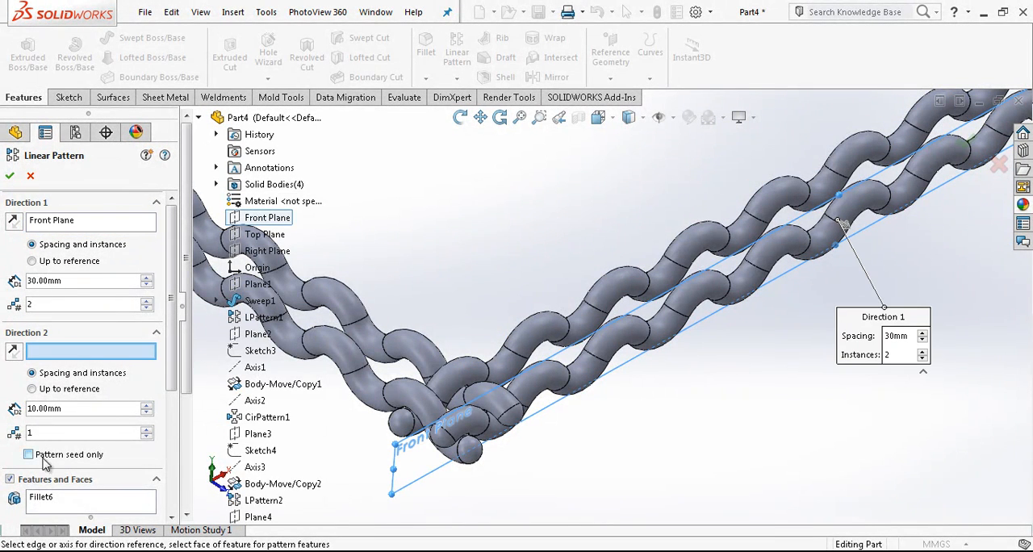
pyautogui.rightClick(80, 504)
pyautogui.click(101, 460)
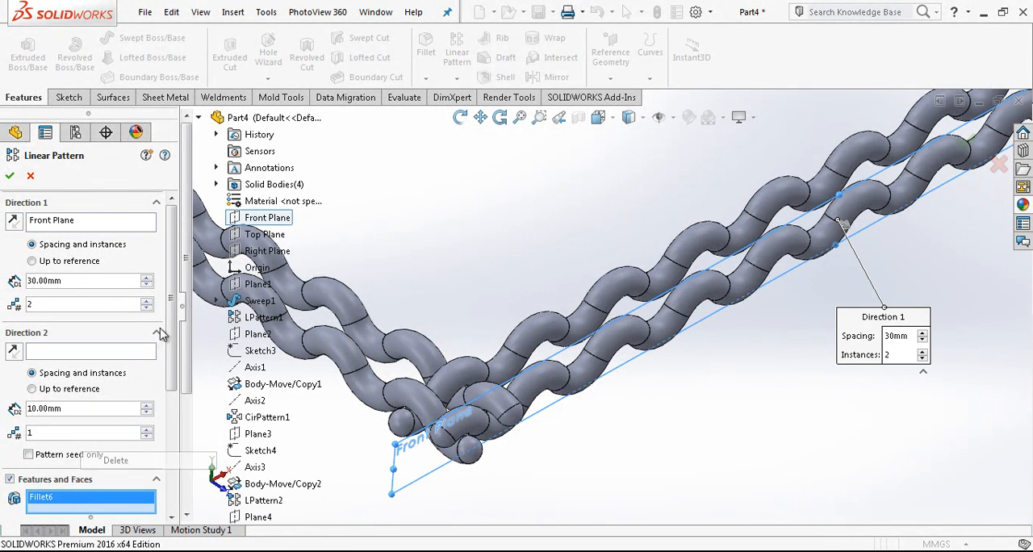
# Step: Switch the linear pattern to bodies and select the two lengthwise wires as the bodies to pattern
pyautogui.scroll(-4, 184, 289)
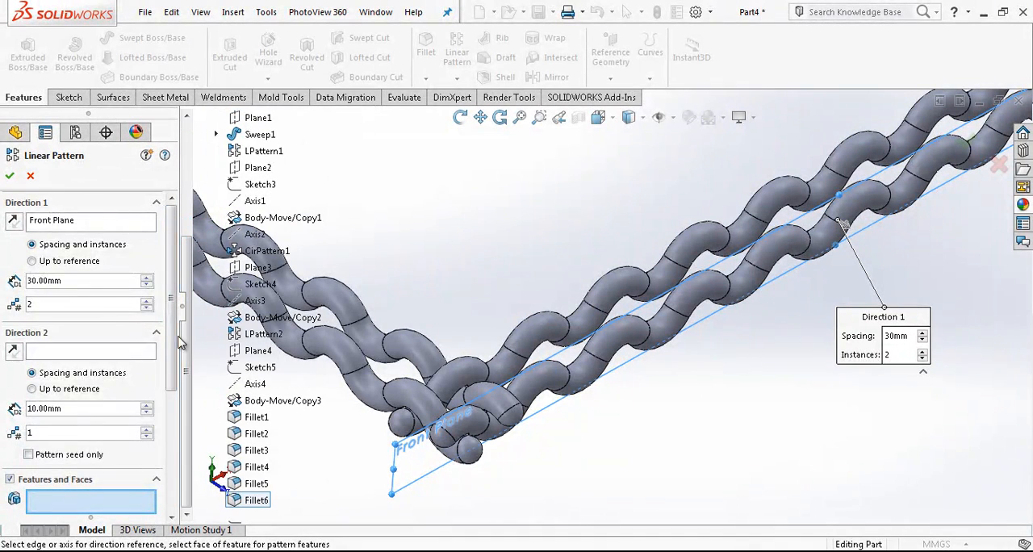
pyautogui.scroll(-3, 141, 307)
pyautogui.click(158, 316)
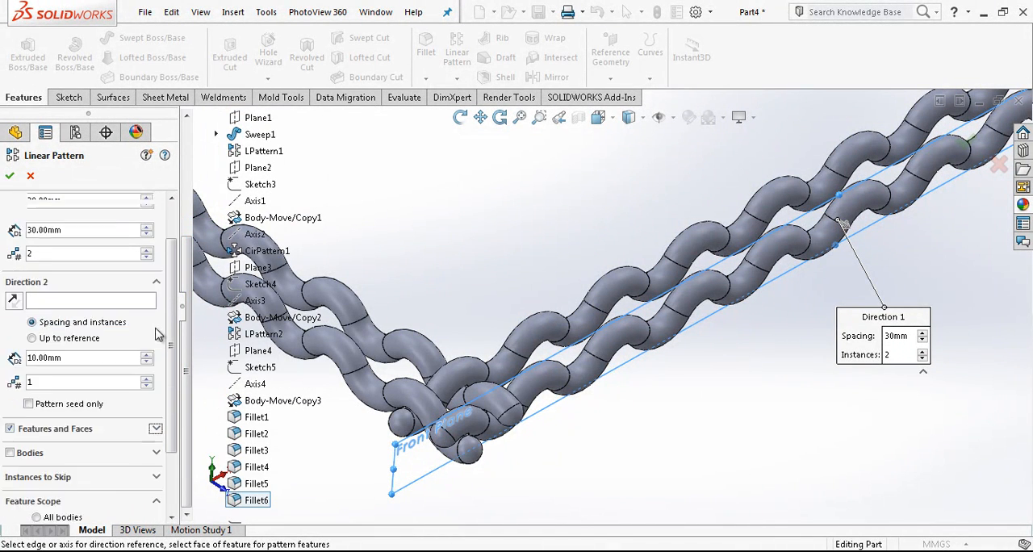
pyautogui.click(157, 316)
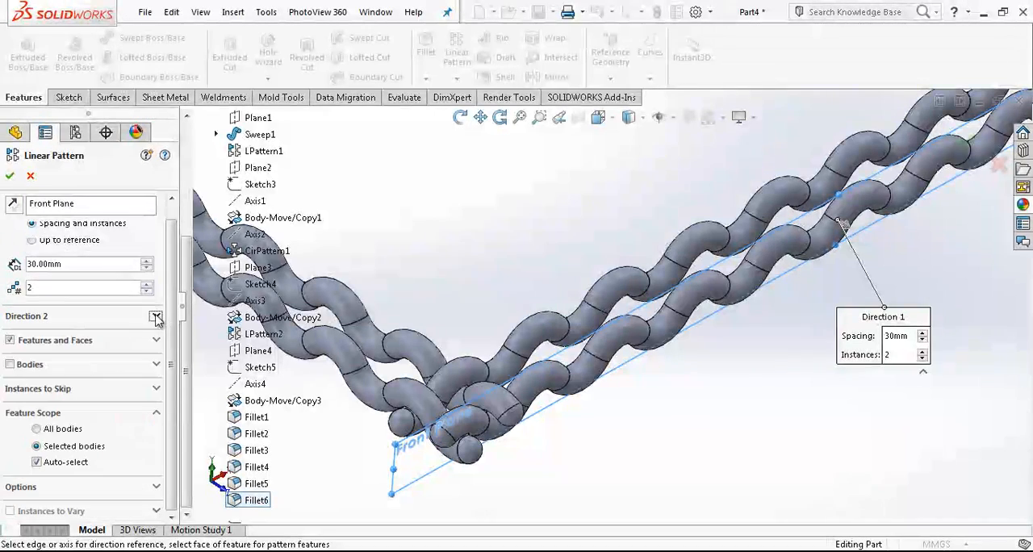
pyautogui.click(36, 364)
pyautogui.click(475, 392)
pyautogui.click(491, 372)
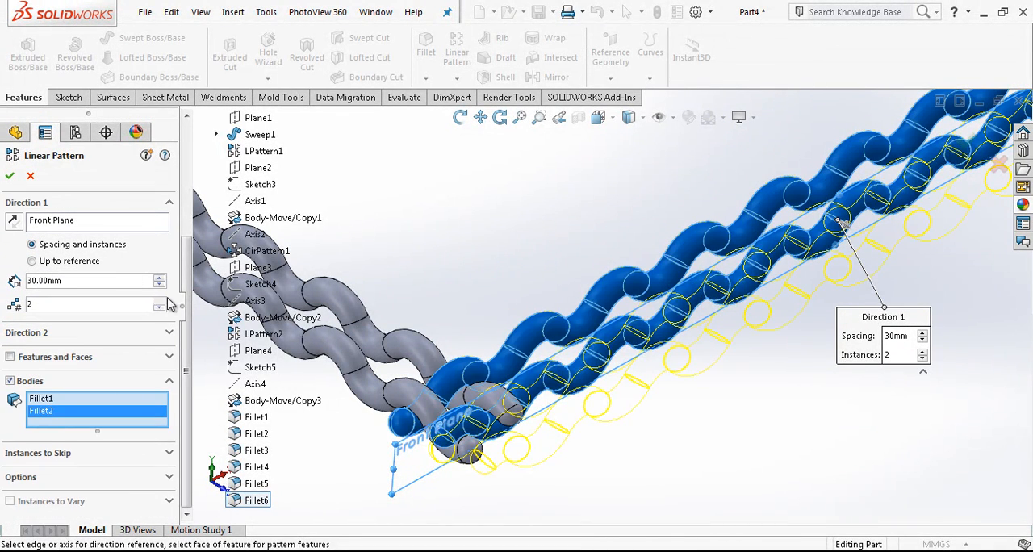
# Step: Pattern the lengthwise wires with 60 mm spacing and 10 instances, reversing the direction so the copies run along the crossing wires
pyautogui.scroll(3, 187, 273)
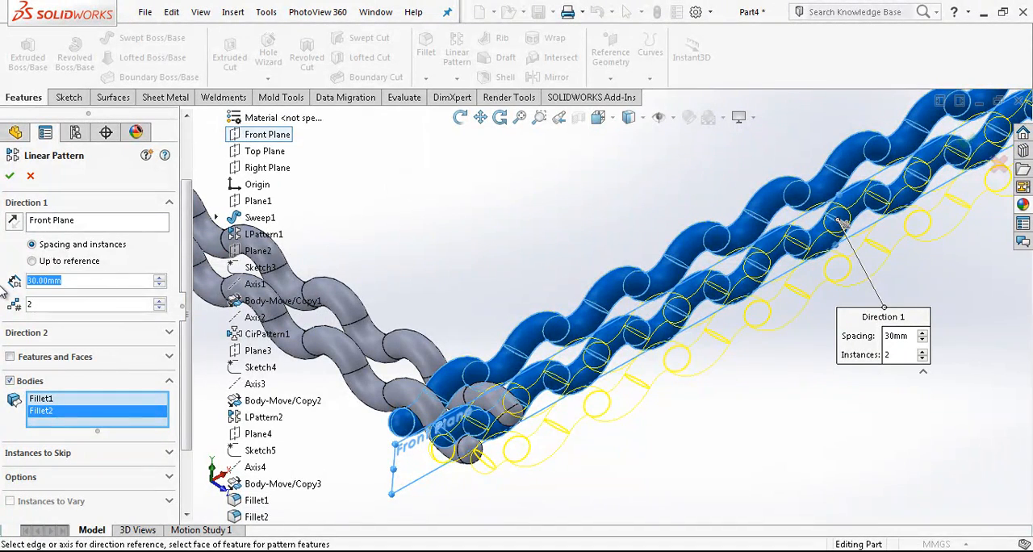
pyautogui.write('60')
pyautogui.press('Return')
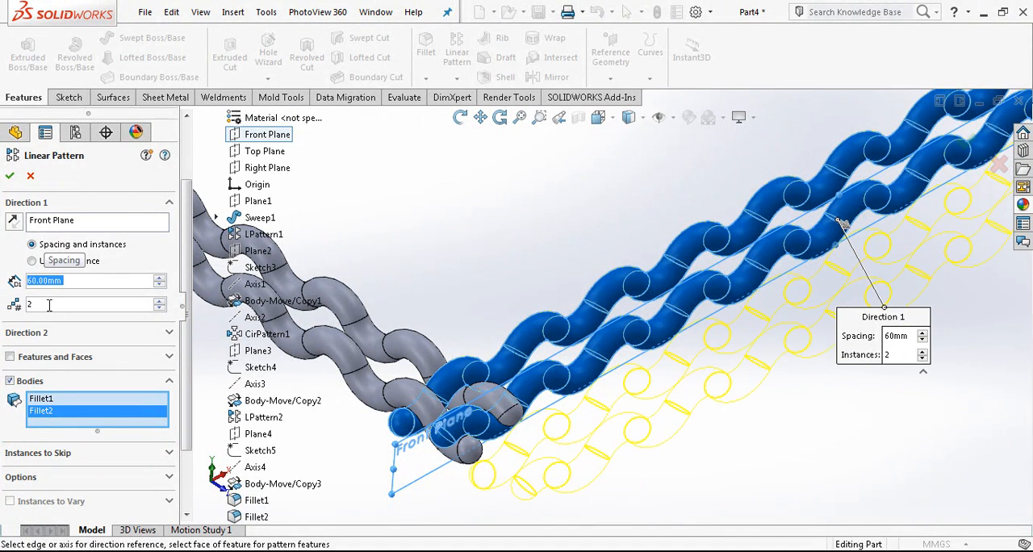
pyautogui.click(14, 221)
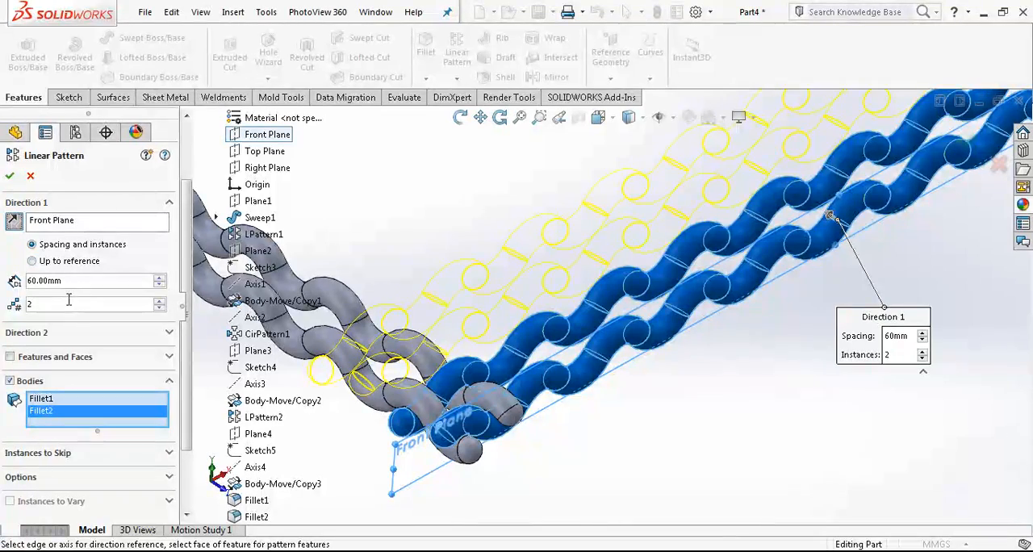
pyautogui.write('0')
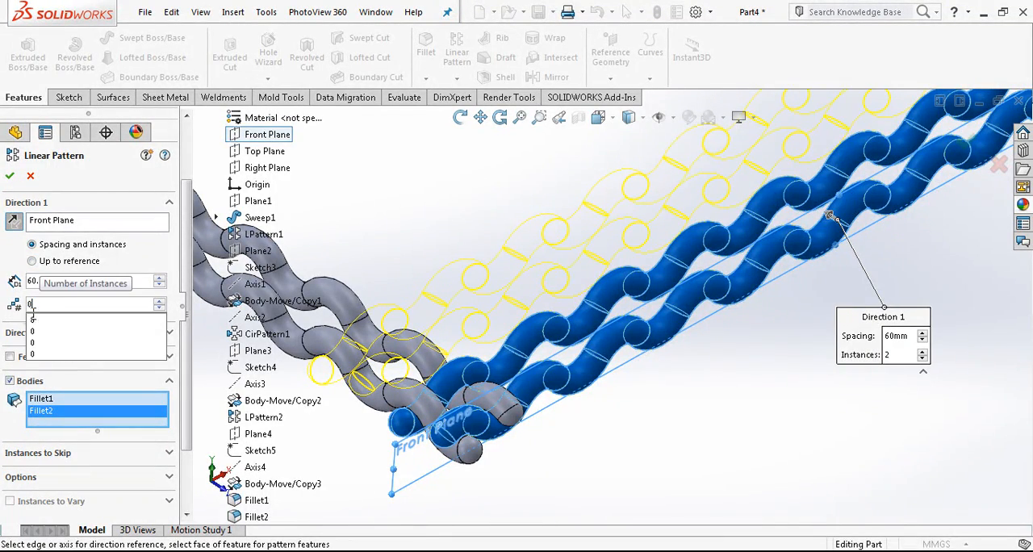
pyautogui.write('10')
pyautogui.press('Return')
pyautogui.scroll(-3, 429, 252)
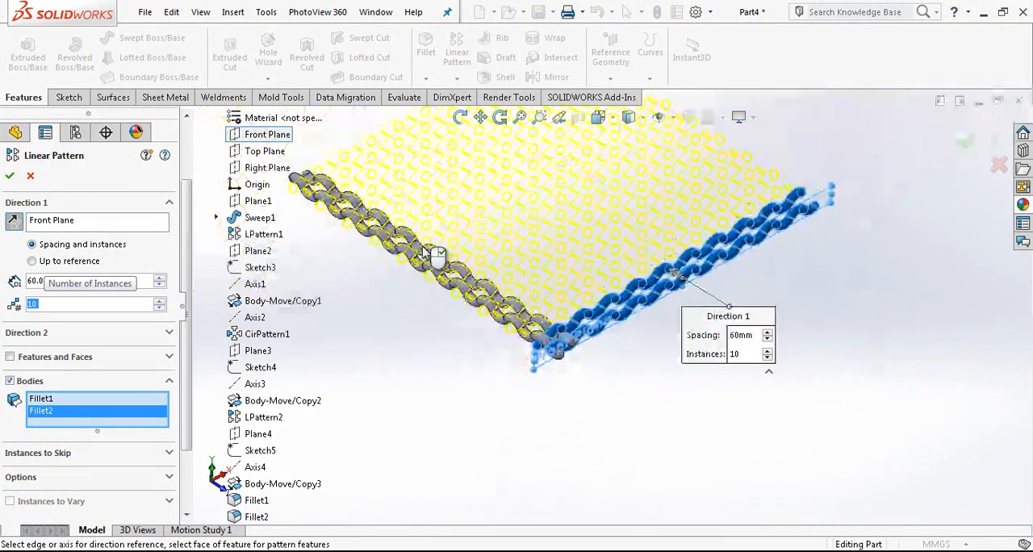
pyautogui.scroll(5, 429, 238)
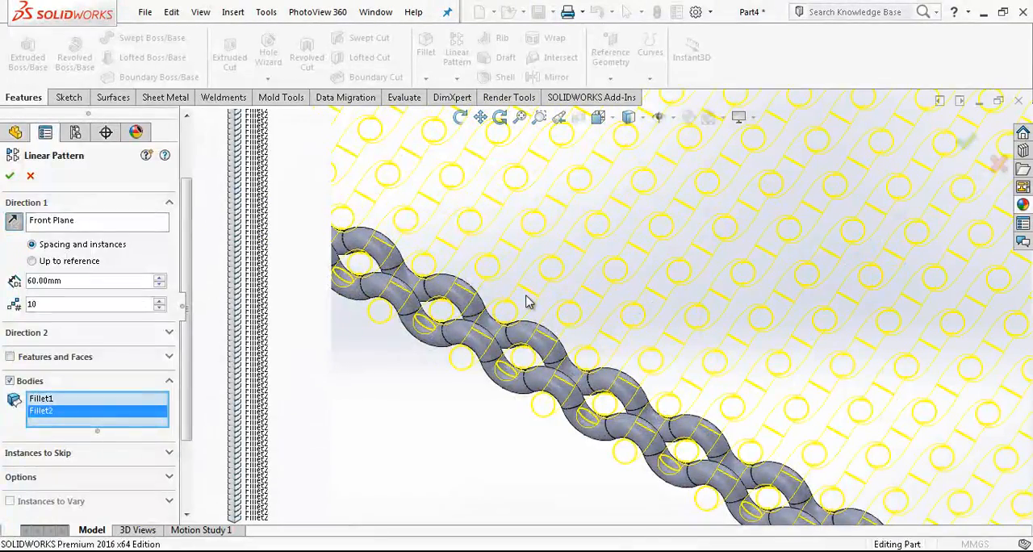
pyautogui.press('Return')
# Step: Examine the patterned lengthwise wires and how they interlace with the two crossing wires
pyautogui.scroll(-1, 507, 314)
pyautogui.scroll(2, 507, 315)
pyautogui.moveTo(508, 315); pyautogui.dragTo(487, 329, button='middle')
pyautogui.scroll(4, 484, 300)
pyautogui.scroll(2, 489, 330)
pyautogui.scroll(-2, 639, 400)
pyautogui.scroll(2, 639, 400)
pyautogui.moveTo(640, 400); pyautogui.dragTo(626, 356, button='middle')
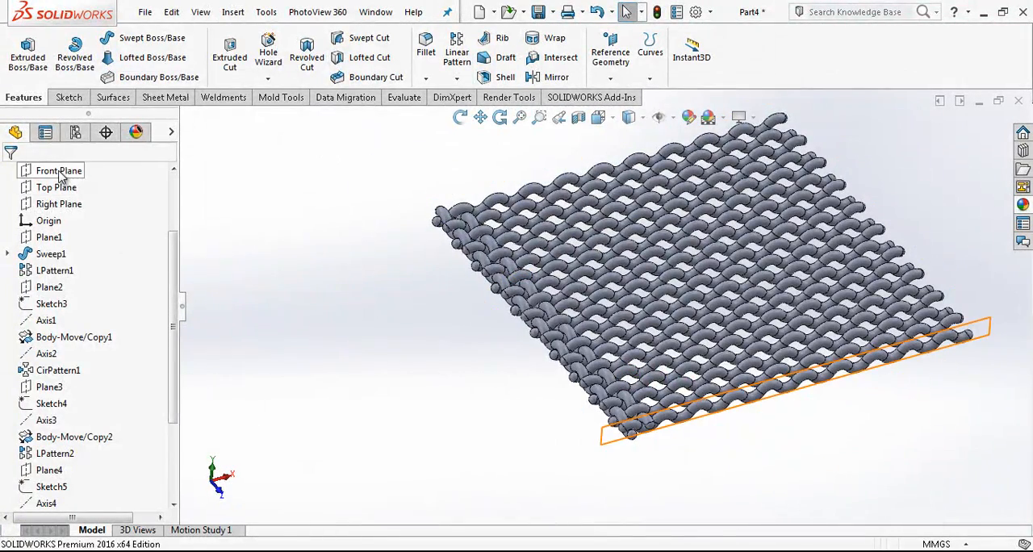
# Step: Linearly pattern the two crossing wire bodies with the Right Plane as direction, using 60 mm spacing and 10 instances
pyautogui.click(66, 205)
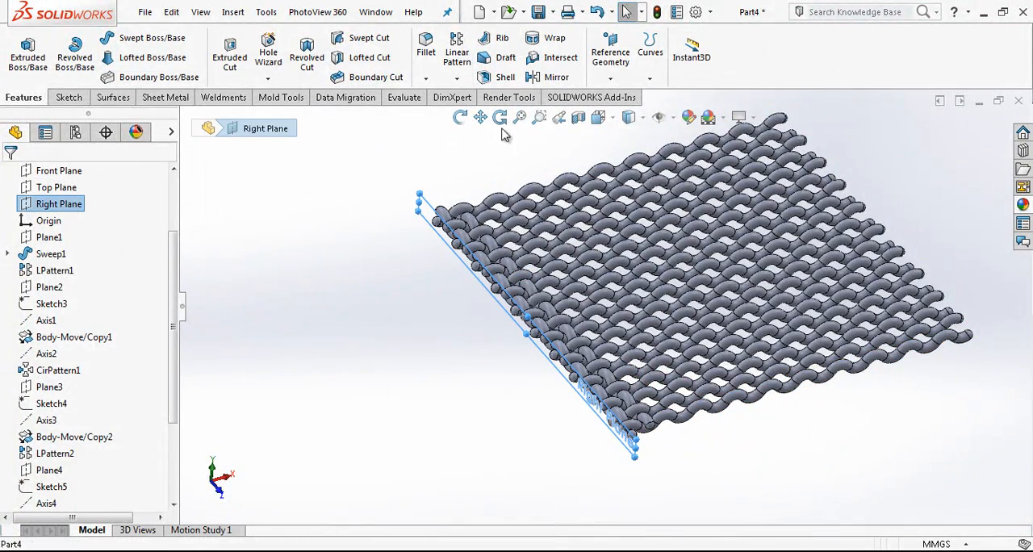
pyautogui.click(454, 64)
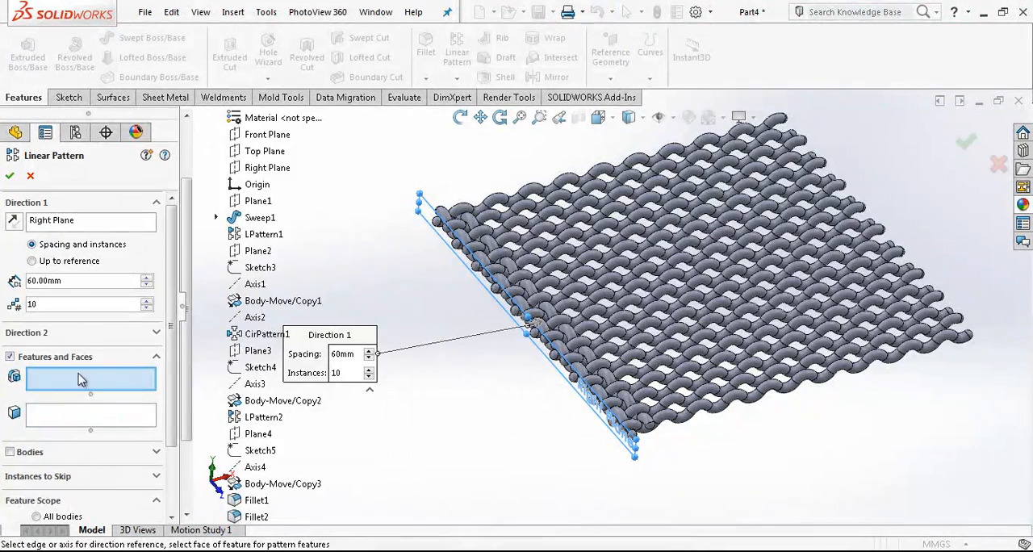
pyautogui.moveTo(171, 363); pyautogui.dragTo(129, 430)
pyautogui.click(18, 370)
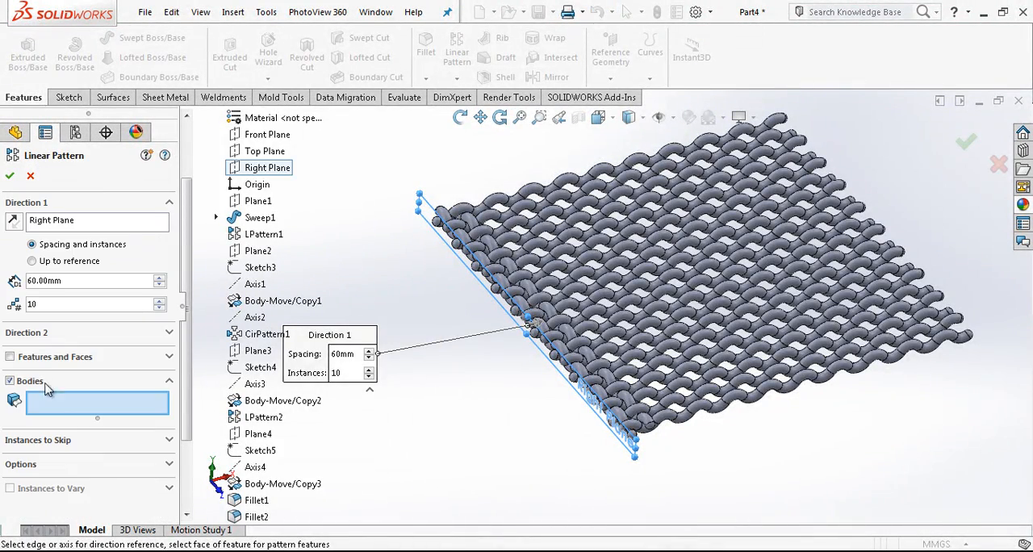
pyautogui.scroll(-5, 629, 438)
pyautogui.click(644, 420)
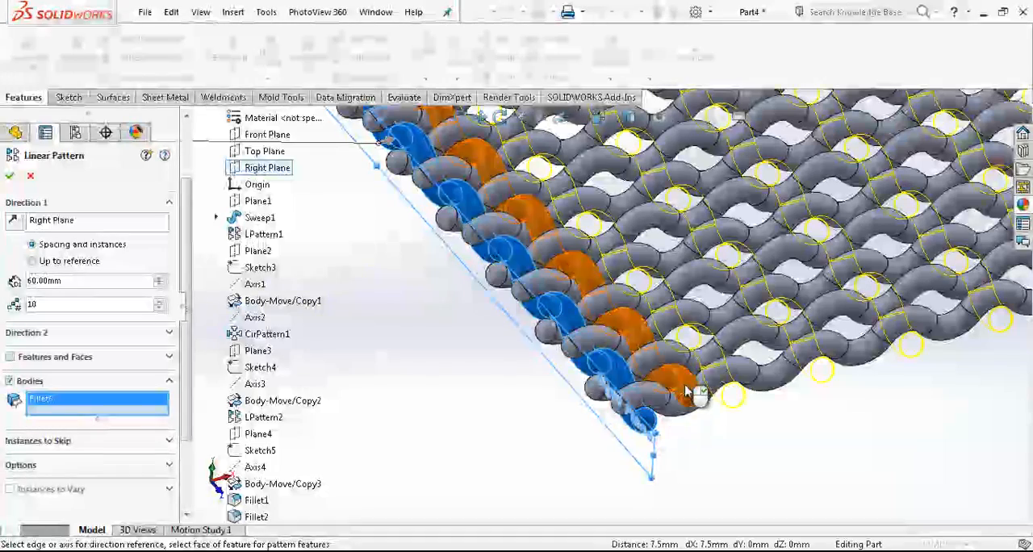
pyautogui.click(686, 387)
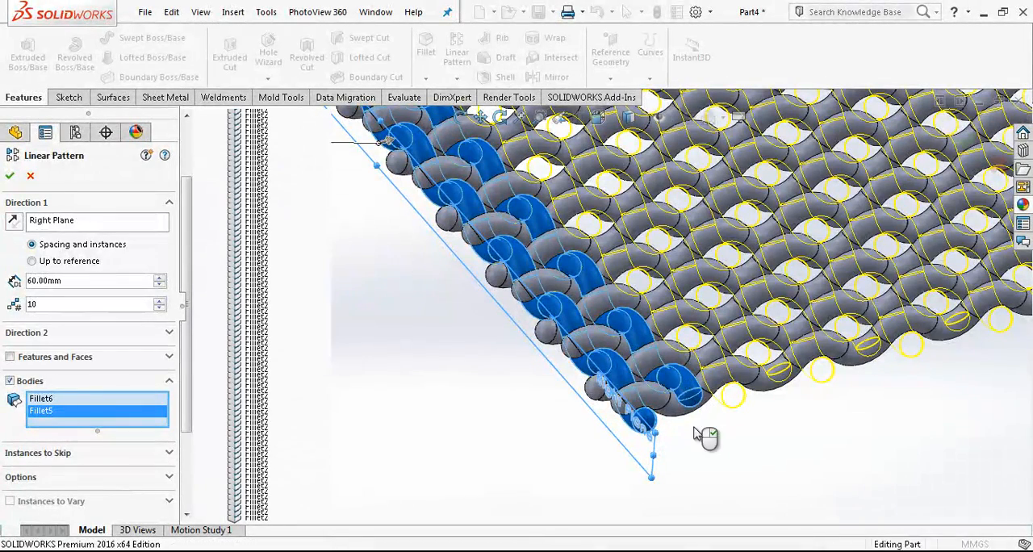
pyautogui.rightClick(746, 452)
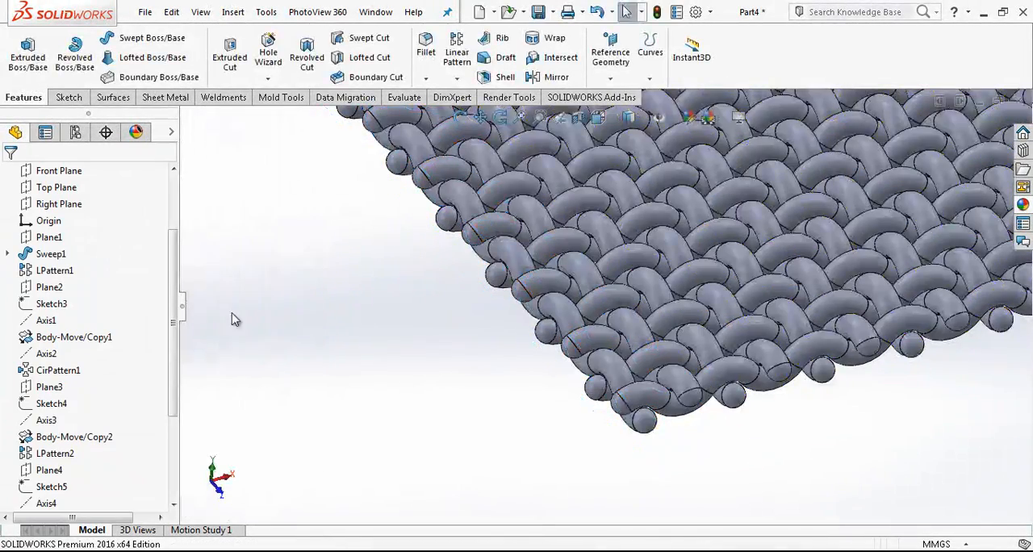
# Step: Check the part's solid bodies folder and examine the woven mesh and its rounded wire ends from several angles
pyautogui.scroll(2, 170, 254)
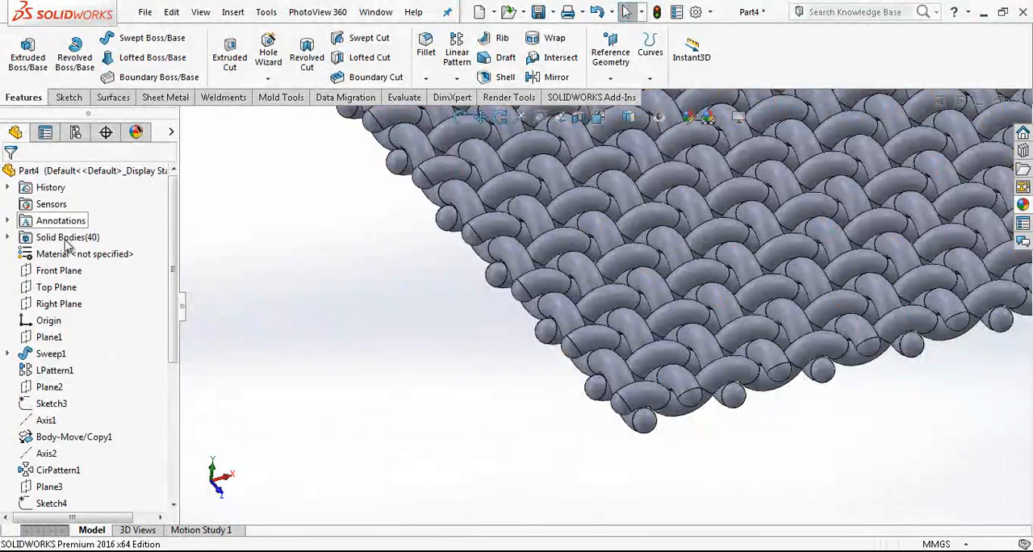
pyautogui.click(66, 239)
pyautogui.click(711, 463)
pyautogui.scroll(6, 711, 460)
pyautogui.scroll(-5, 687, 302)
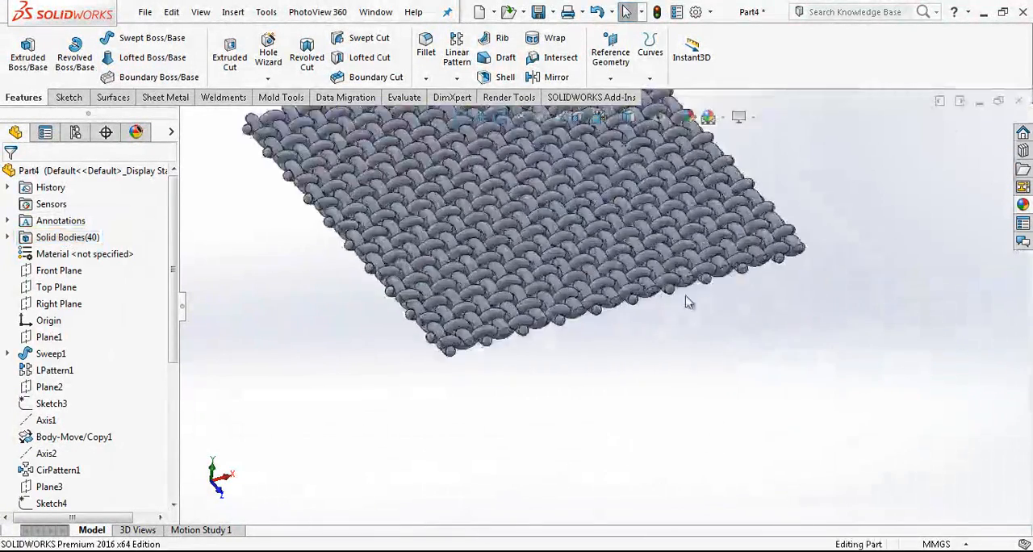
pyautogui.moveTo(622, 254); pyautogui.dragTo(642, 234, button='middle')
pyautogui.scroll(3, 615, 311)
pyautogui.scroll(-5, 443, 248)
pyautogui.scroll(5, 442, 248)
pyautogui.moveTo(509, 322); pyautogui.dragTo(434, 360, button='middle')
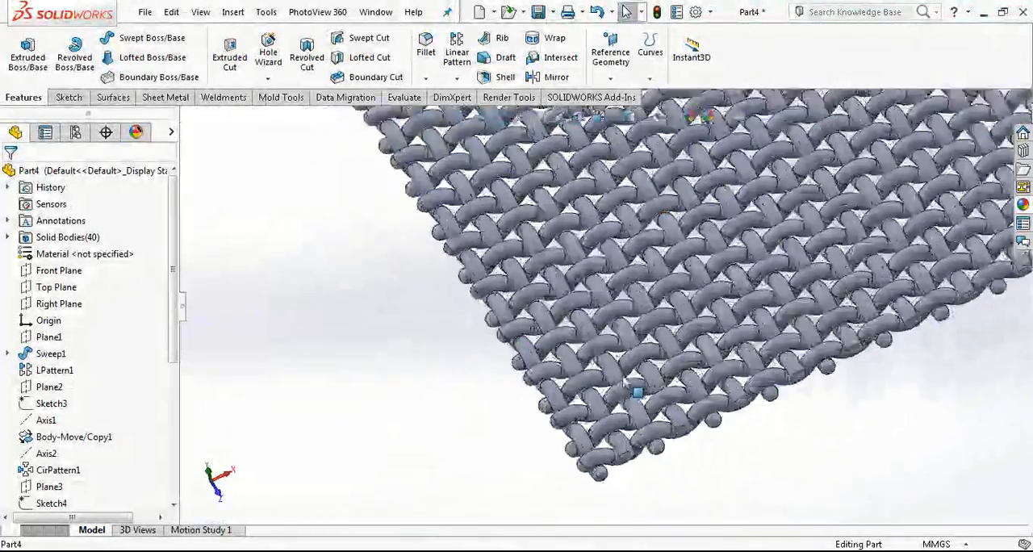
pyautogui.scroll(-3, 637, 393)
pyautogui.moveTo(657, 380); pyautogui.dragTo(702, 343, button='middle')
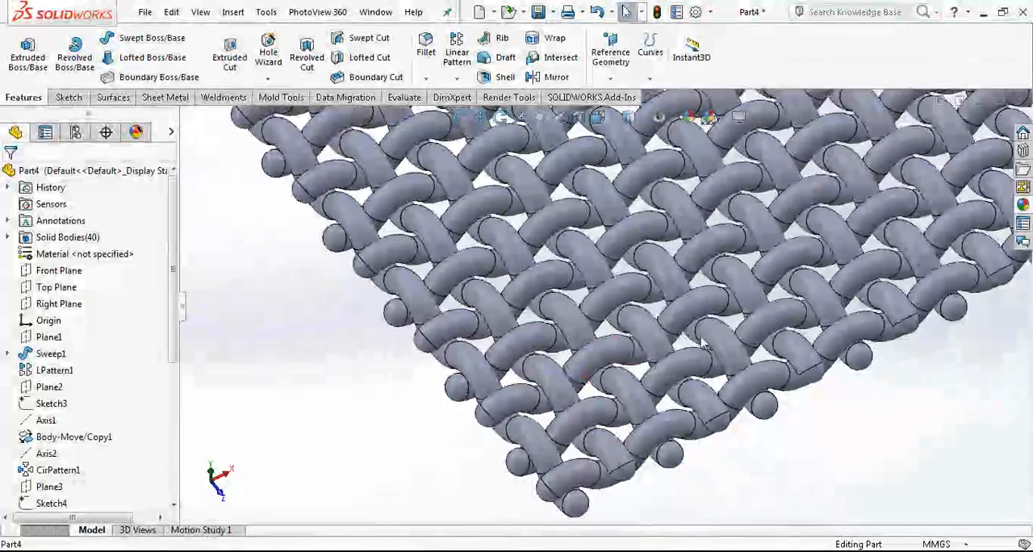
# Step: Apply the cast tungsten appearance to the entire woven mesh part
pyautogui.click(1023, 205)
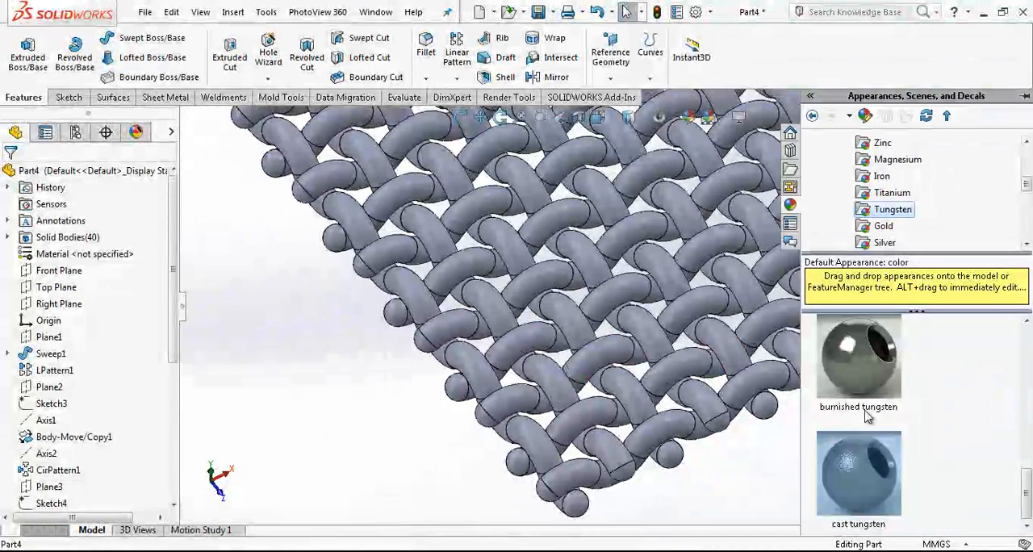
pyautogui.moveTo(875, 443); pyautogui.dragTo(662, 365)
pyautogui.click(661, 361)
# Step: Change the scene behind the mesh to Plain White
pyautogui.scroll(2, 662, 360)
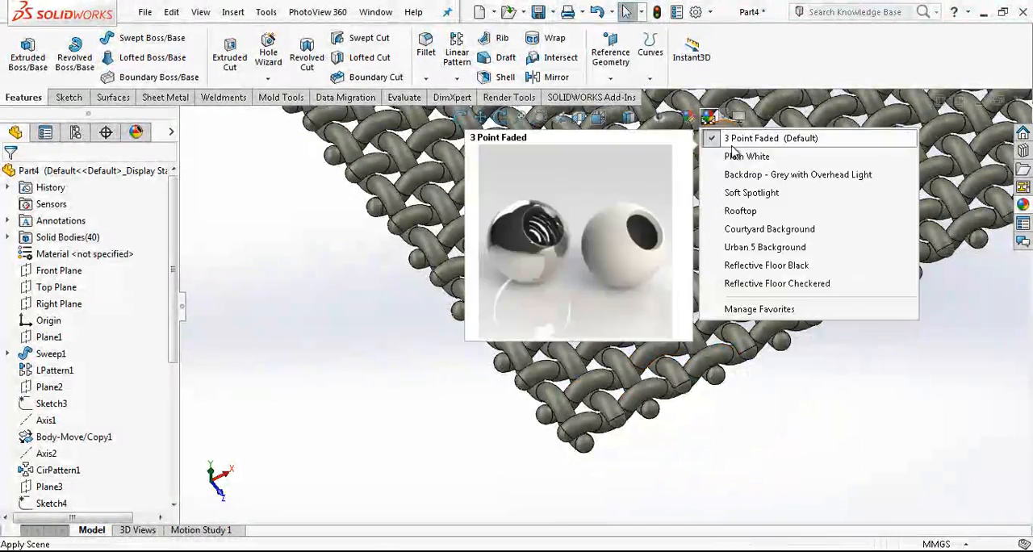
pyautogui.click(734, 156)
pyautogui.click(739, 118)
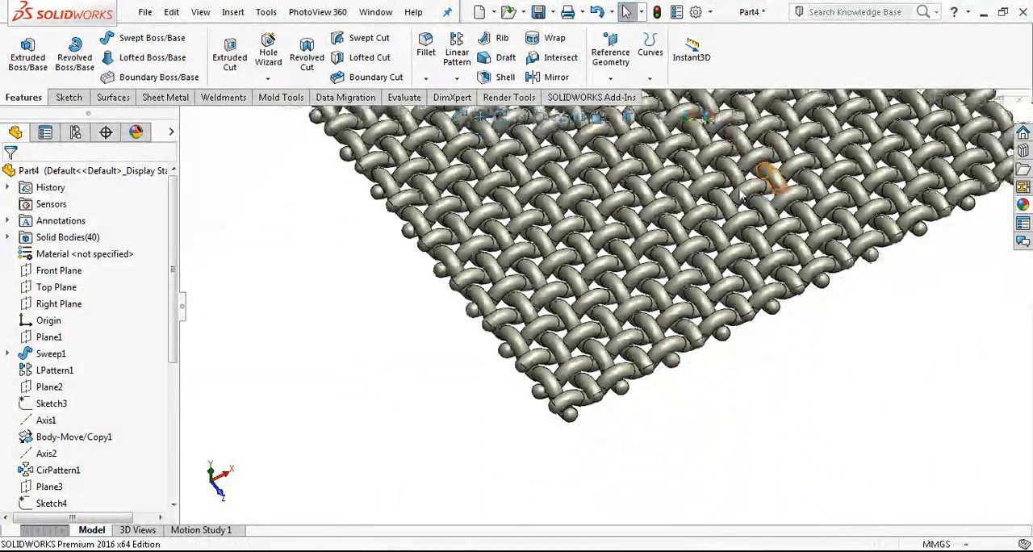
# Step: Examine the finished tungsten mesh as a whole and up close, including its weave and rounded wire ends
pyautogui.scroll(-3, 657, 293)
pyautogui.scroll(4, 570, 309)
pyautogui.moveTo(657, 293); pyautogui.dragTo(553, 303, button='middle')
pyautogui.scroll(-4, 559, 305)
pyautogui.scroll(4, 565, 313)
pyautogui.moveTo(489, 290); pyautogui.dragTo(469, 298, button='middle')
pyautogui.moveTo(468, 255); pyautogui.dragTo(520, 317, button='middle')
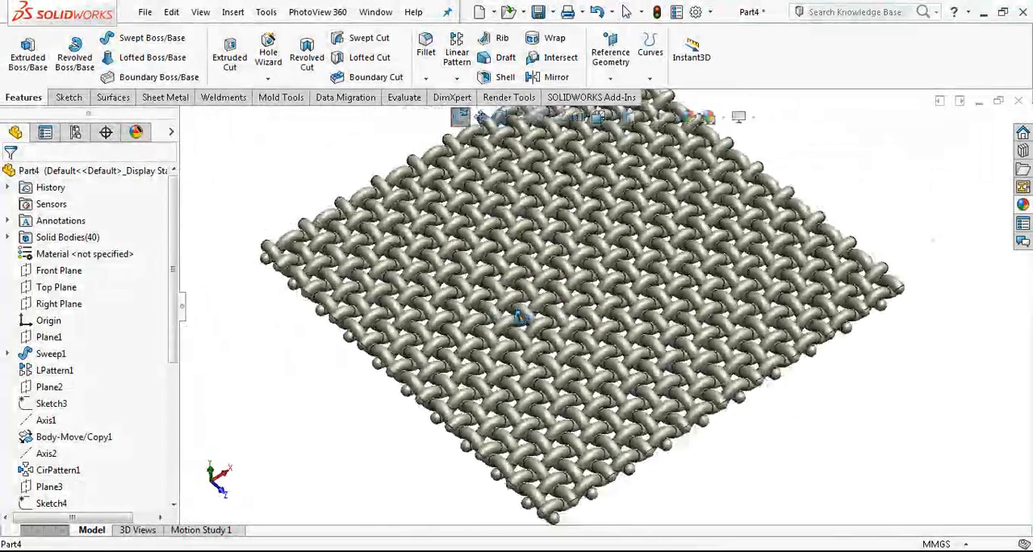
pyautogui.scroll(-2, 611, 310)
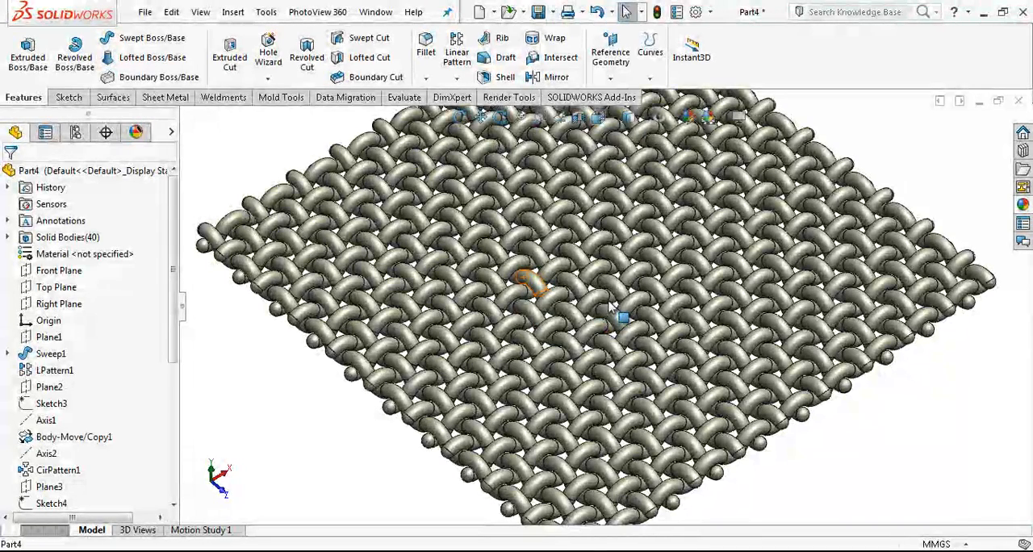
pyautogui.scroll(1, 618, 318)
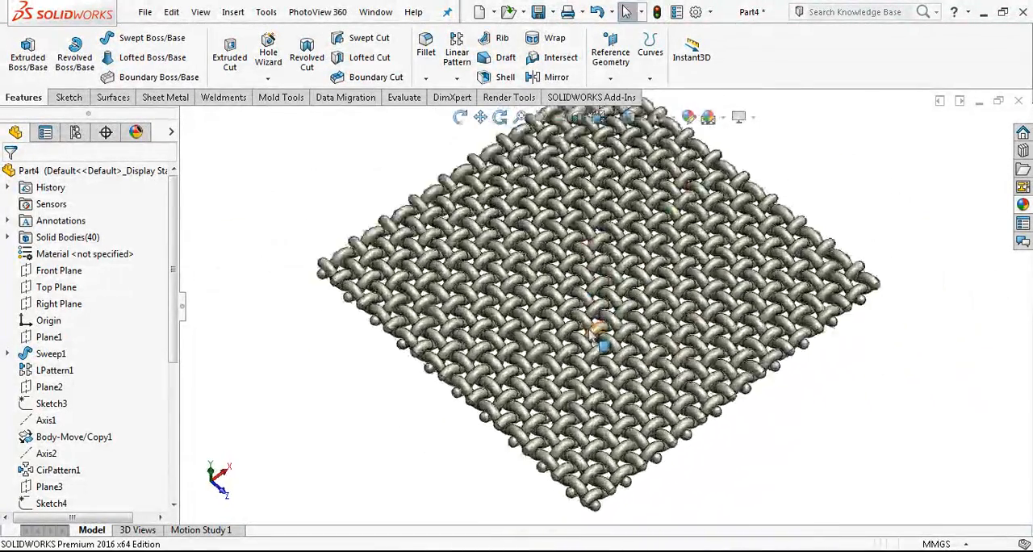
pyautogui.scroll(-2, 601, 330)
pyautogui.scroll(3, 653, 399)
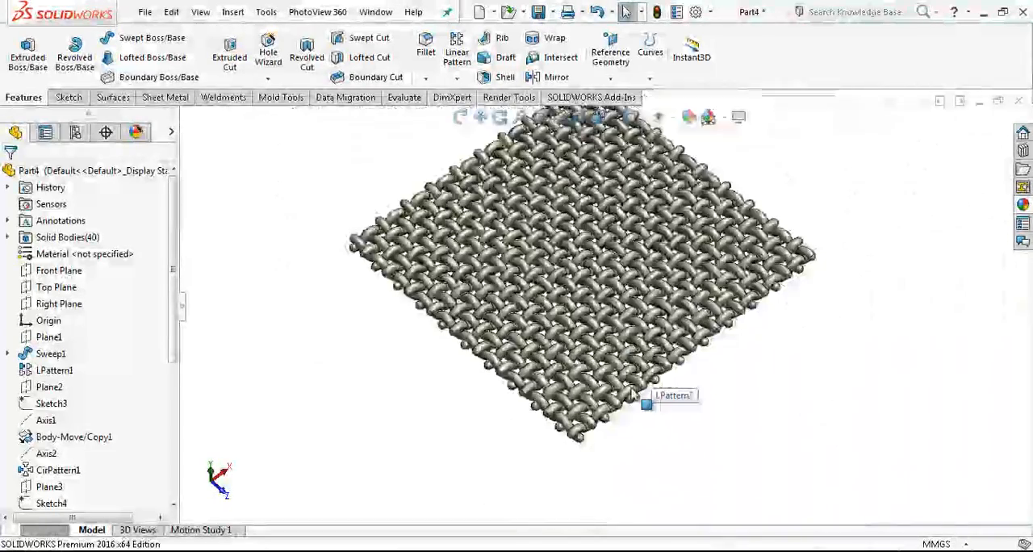
pyautogui.scroll(-3, 634, 392)
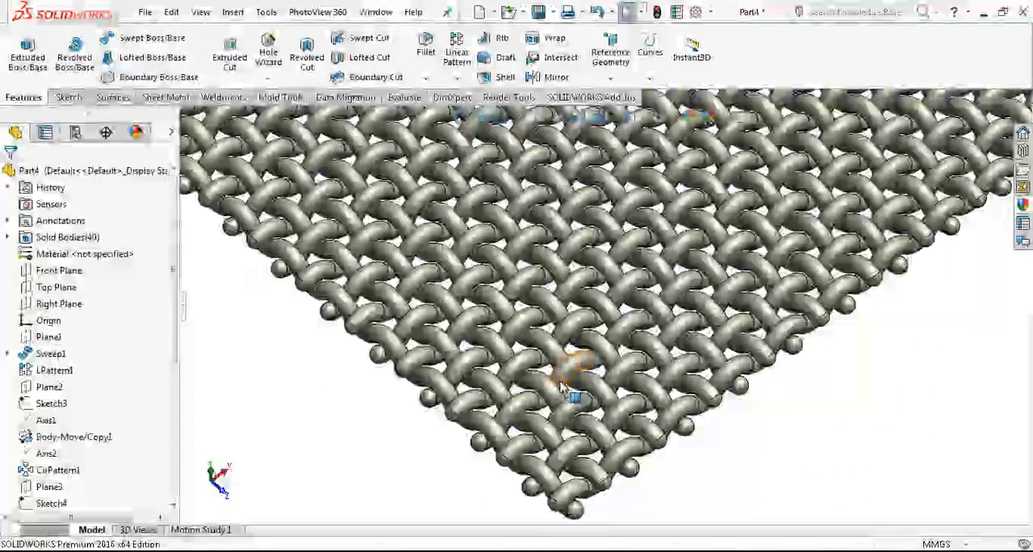
pyautogui.scroll(-1, 565, 389)
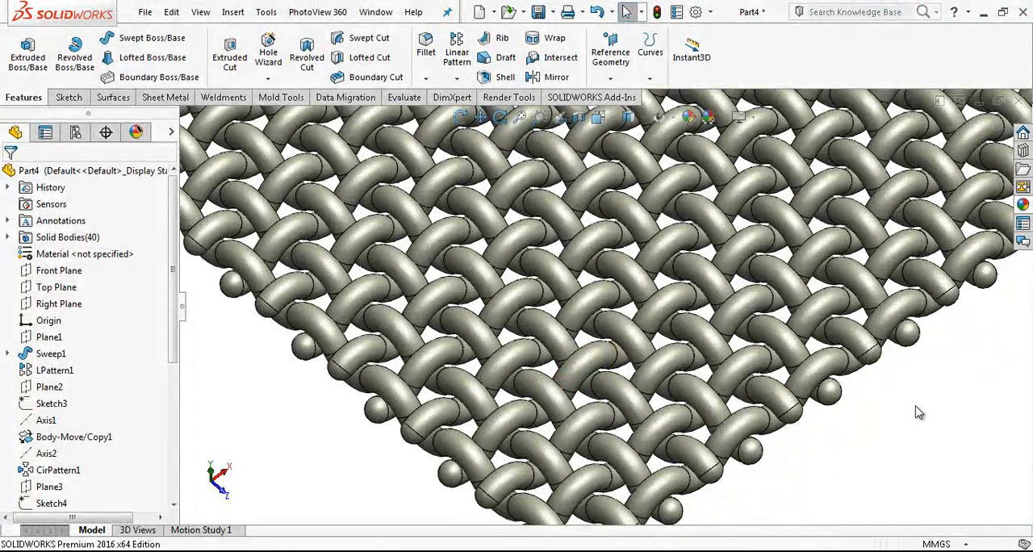